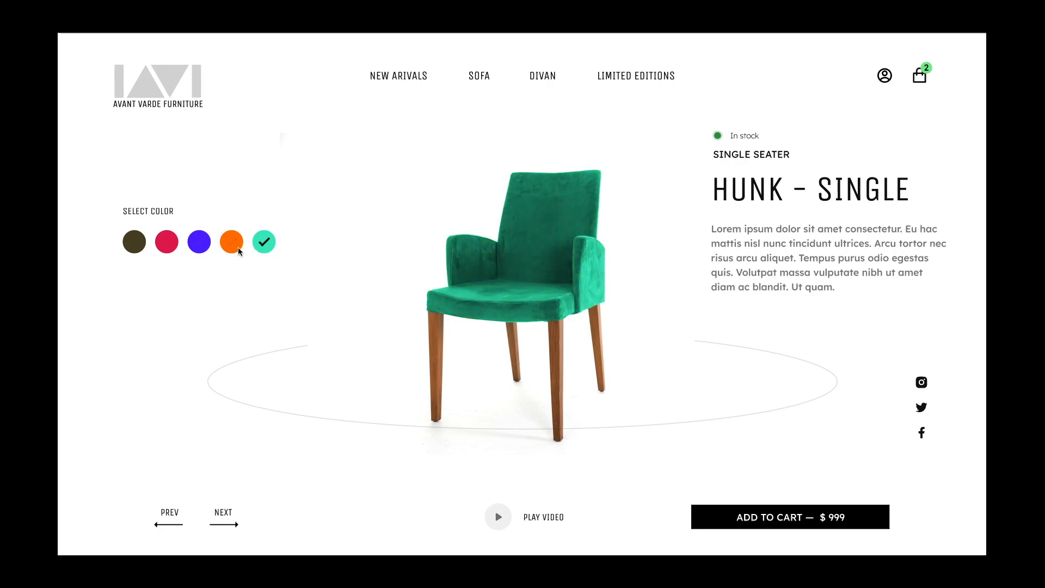
- Preview the product page's chair colour changes by trying the orange, blue, red, dark olive and turquoise swatches
{"action": "left_click", "coordinate": [232, 249]}
{"action": "left_click", "coordinate": [202, 248]}
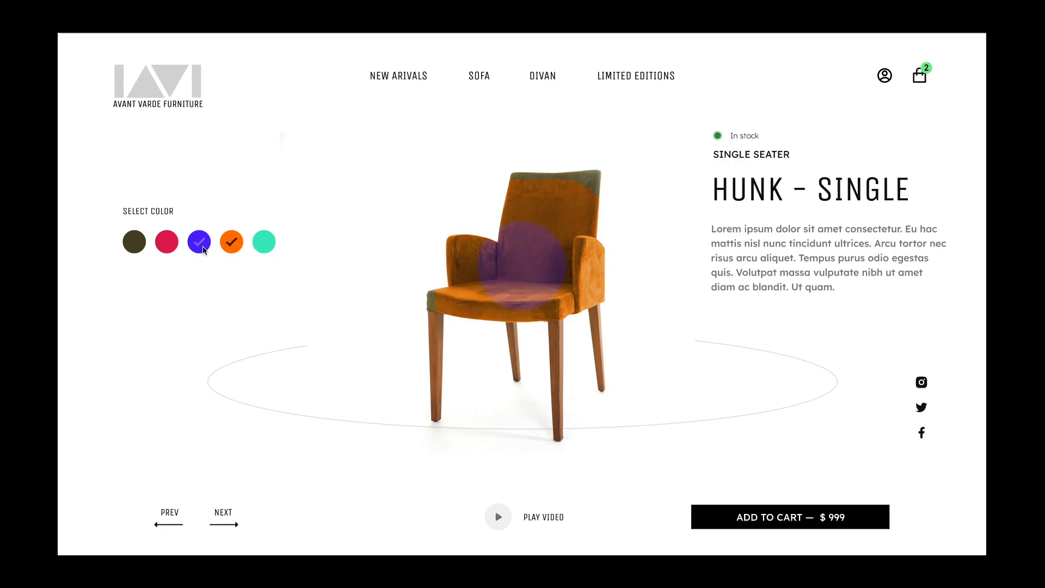
{"action": "left_click", "coordinate": [170, 249]}
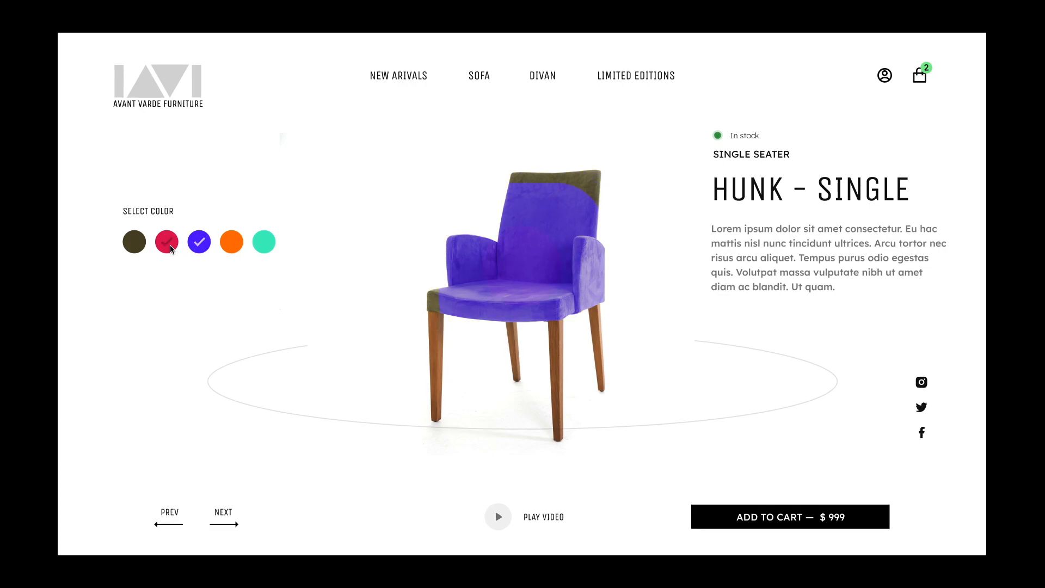
{"action": "left_click", "coordinate": [135, 246]}
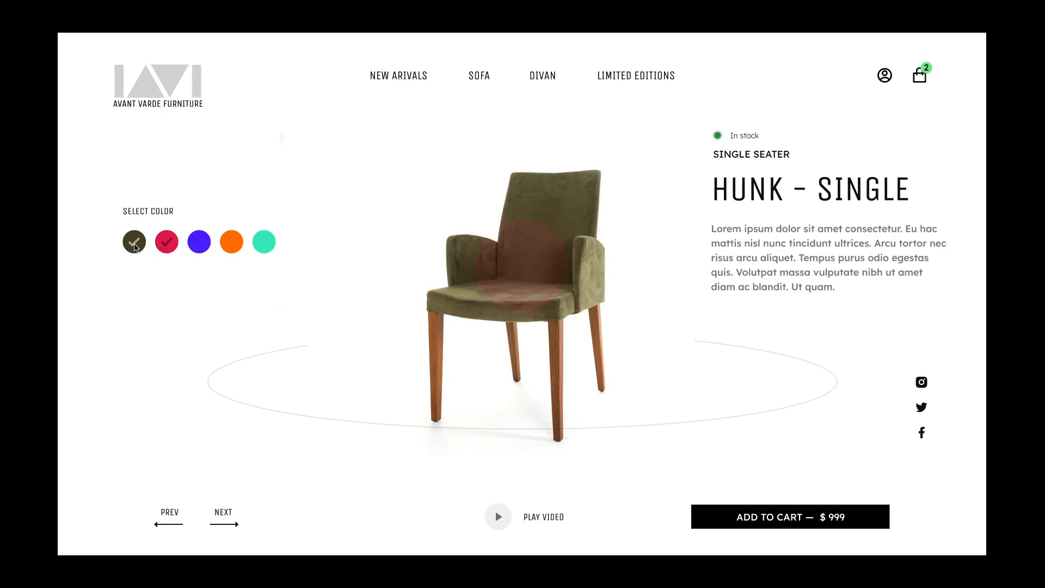
{"action": "left_click", "coordinate": [168, 250]}
{"action": "left_click", "coordinate": [200, 245]}
{"action": "left_click", "coordinate": [266, 253]}
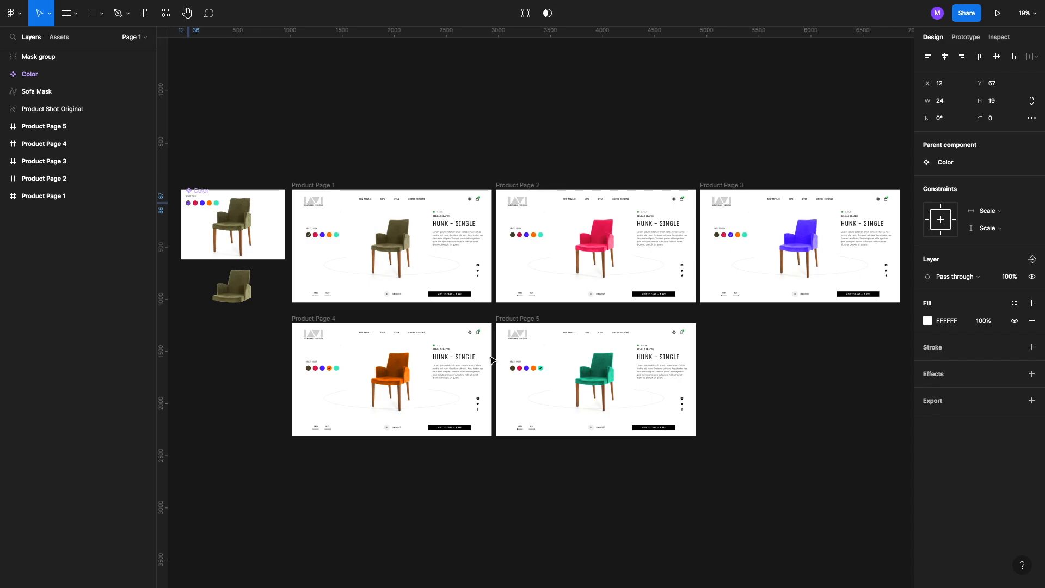
- Duplicate the Product Page 1 frame and place the copy in the empty space below Product Page 4
{"action": "scroll", "coordinate": [479, 444], "scroll_direction": "down", "scroll_amount": 3}
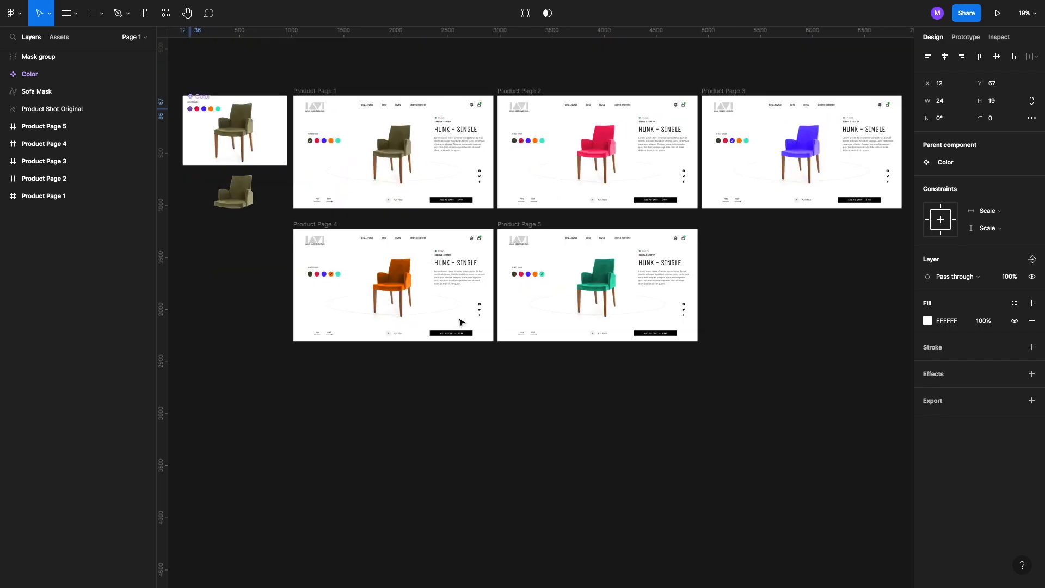
{"action": "left_click", "coordinate": [328, 94]}
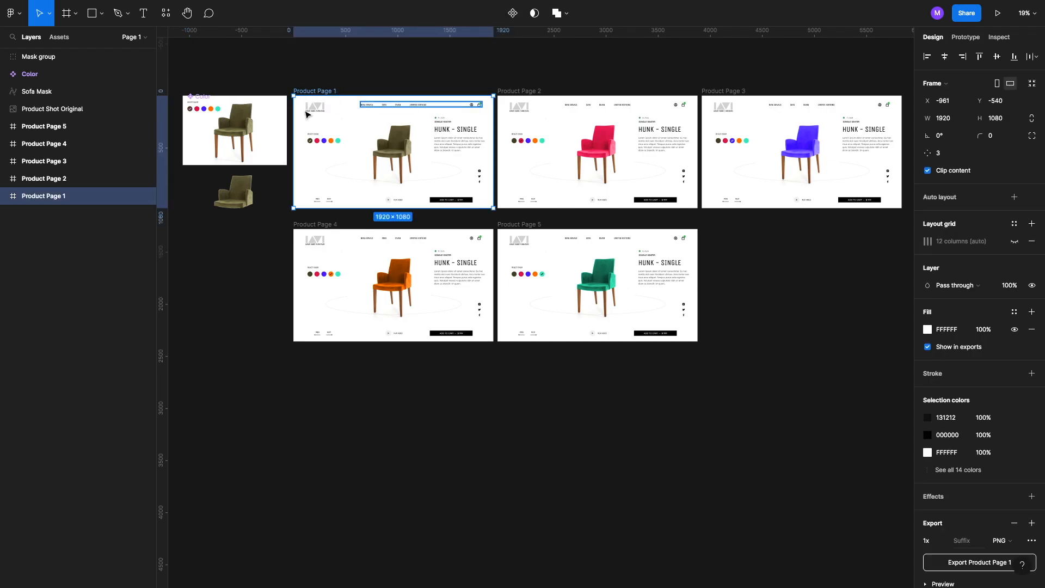
{"action": "scroll", "coordinate": [362, 171], "scroll_direction": "down", "scroll_amount": 2}
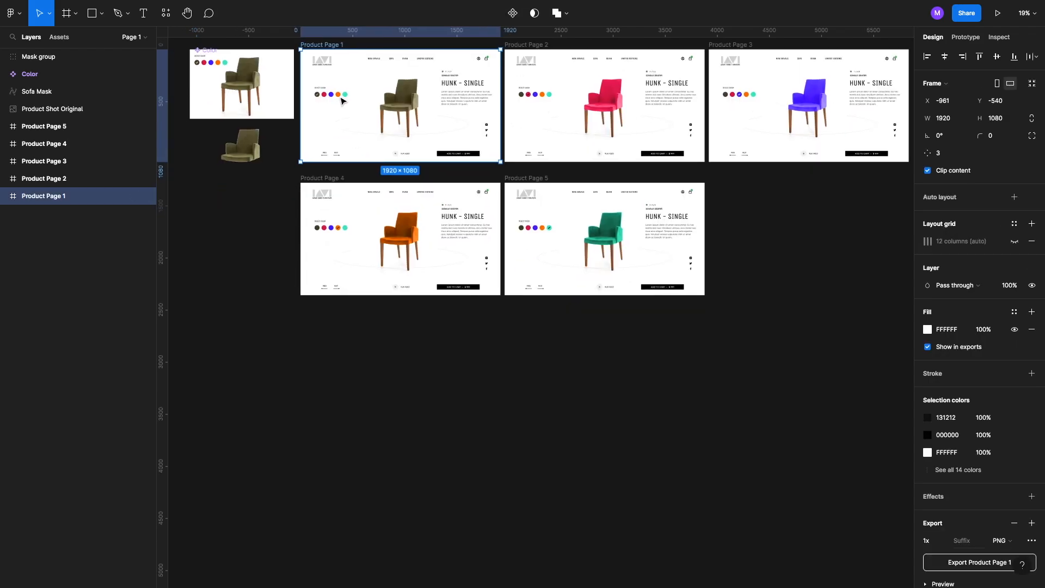
{"action": "left_click_drag", "start_coordinate": [332, 45], "coordinate": [330, 373]}
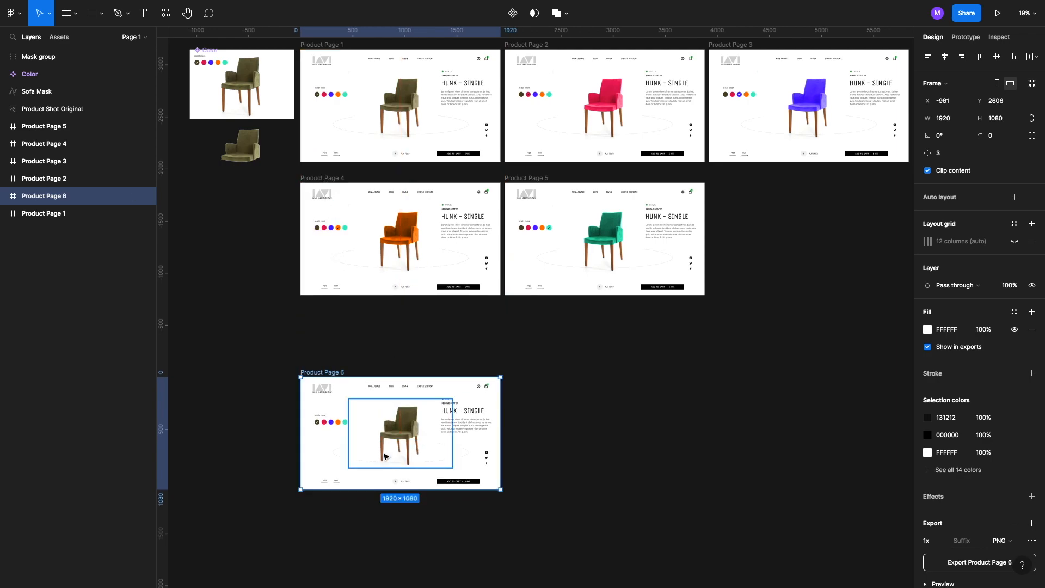
- Examine the source assets beside the product pages: the original product shot, the sofa mask outline, the colour component and the masked seat
{"action": "left_click", "coordinate": [275, 96]}
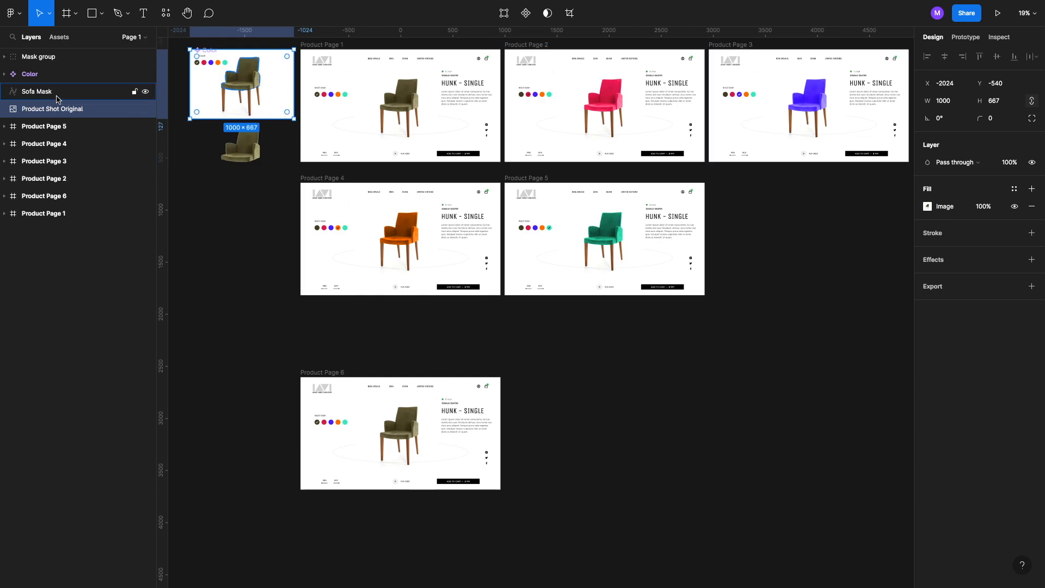
{"action": "scroll", "coordinate": [235, 85], "scroll_direction": "up", "scroll_amount": 10}
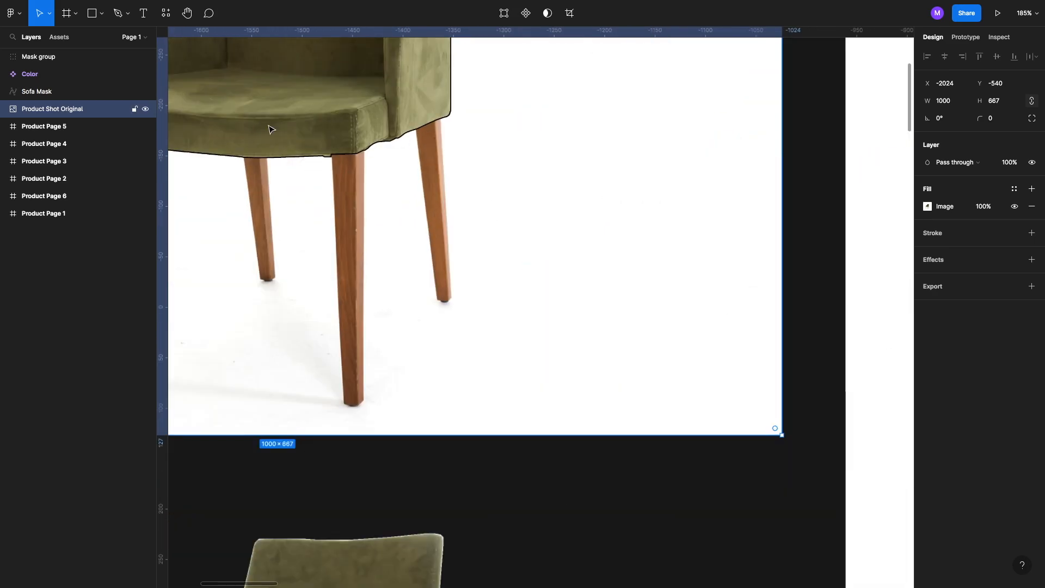
{"action": "left_click", "coordinate": [346, 154]}
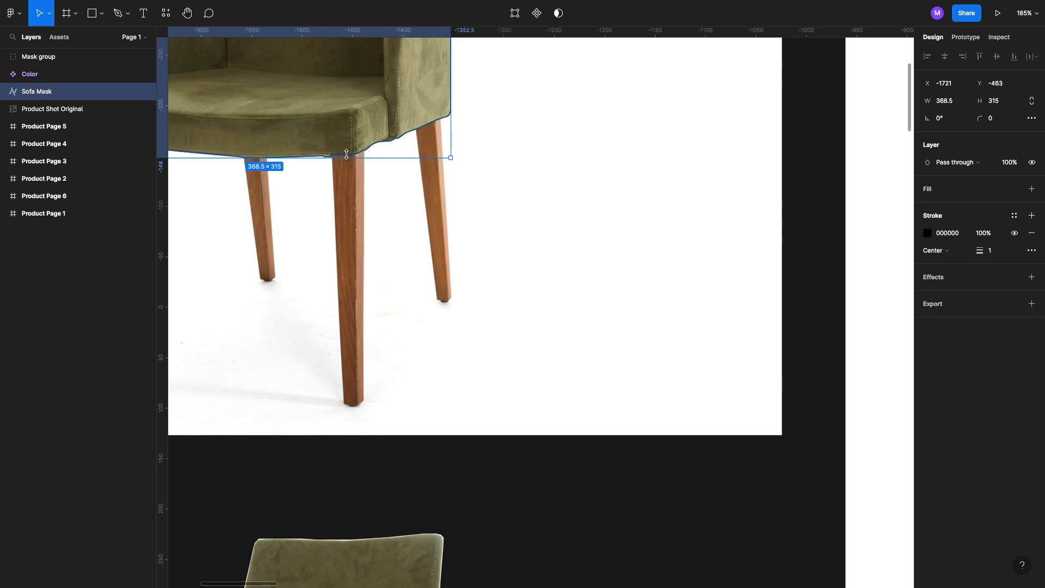
{"action": "scroll", "coordinate": [349, 163], "scroll_direction": "up", "scroll_amount": 6}
{"action": "scroll", "coordinate": [349, 163], "scroll_direction": "left", "scroll_amount": 2}
{"action": "scroll", "coordinate": [349, 159], "scroll_direction": "down", "scroll_amount": 6}
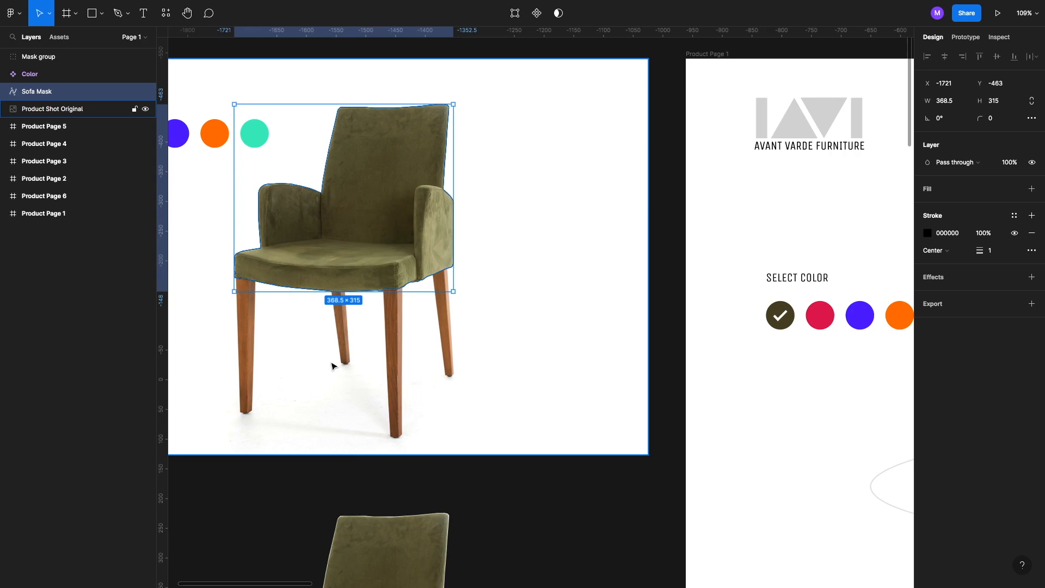
{"action": "scroll", "coordinate": [423, 386], "scroll_direction": "down", "scroll_amount": 2}
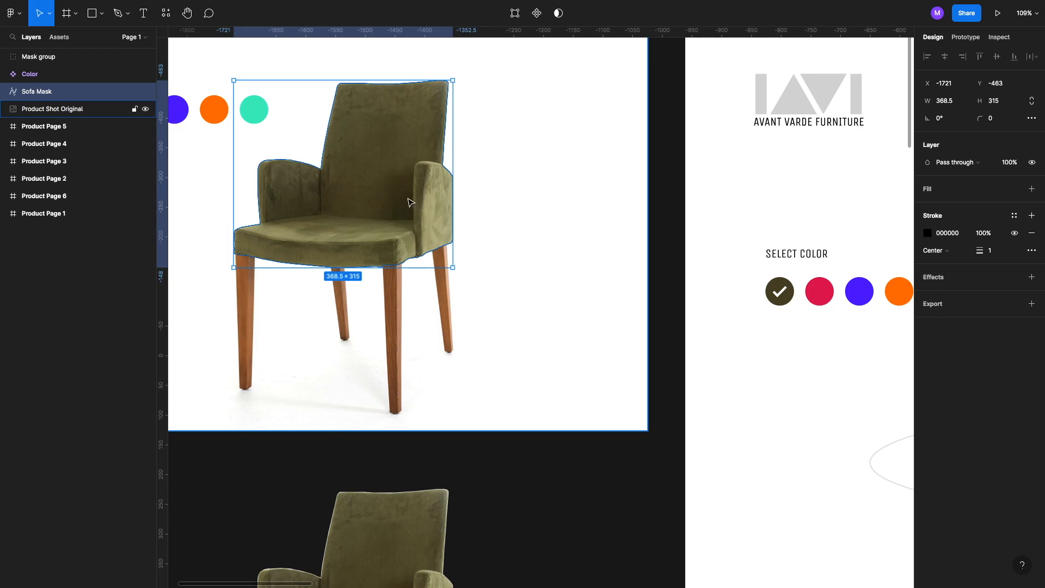
{"action": "scroll", "coordinate": [410, 193], "scroll_direction": "down", "scroll_amount": 8}
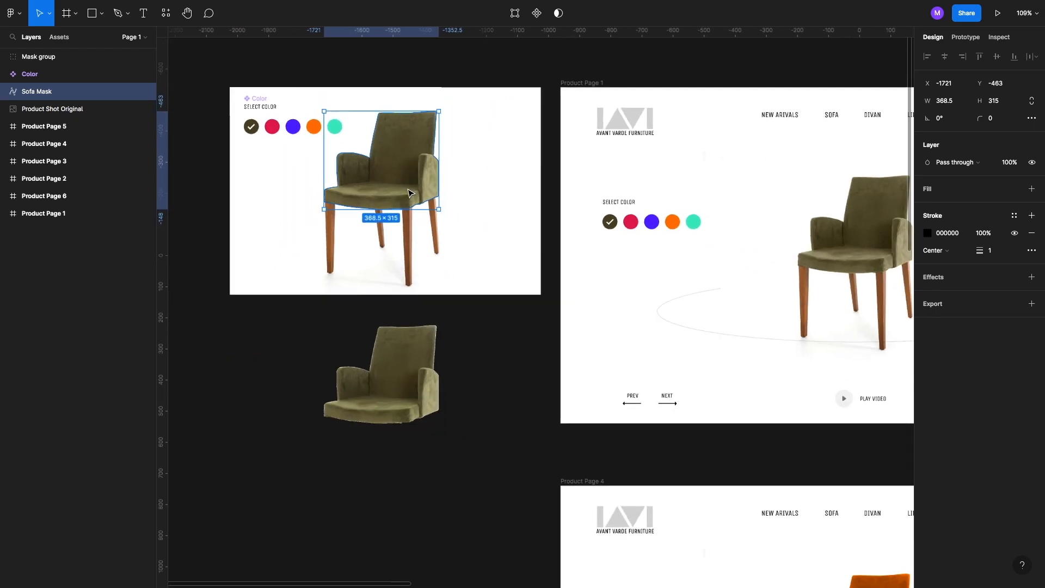
{"action": "left_click", "coordinate": [325, 135]}
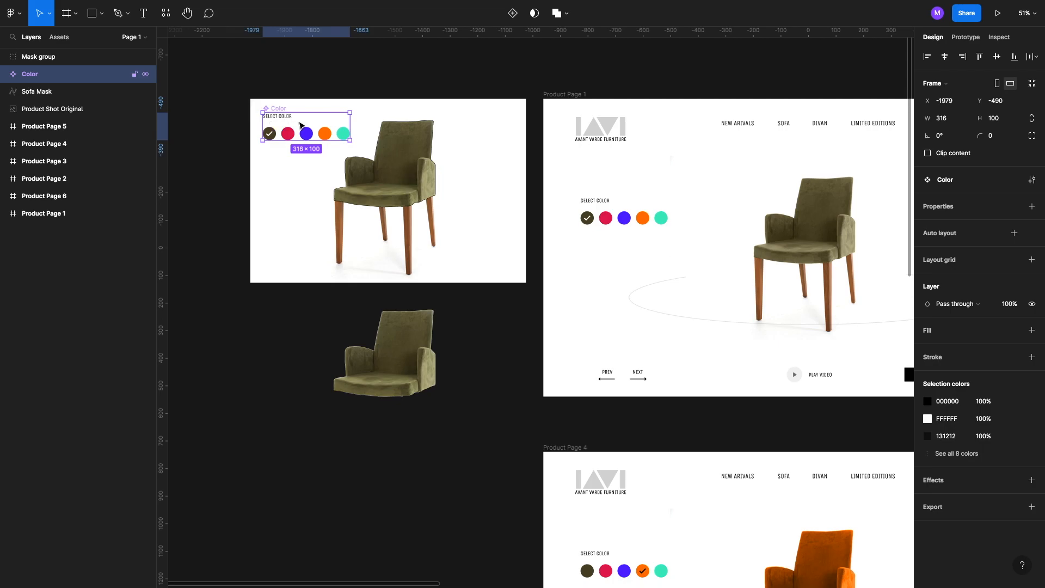
{"action": "scroll", "coordinate": [339, 276], "scroll_direction": "down", "scroll_amount": 3}
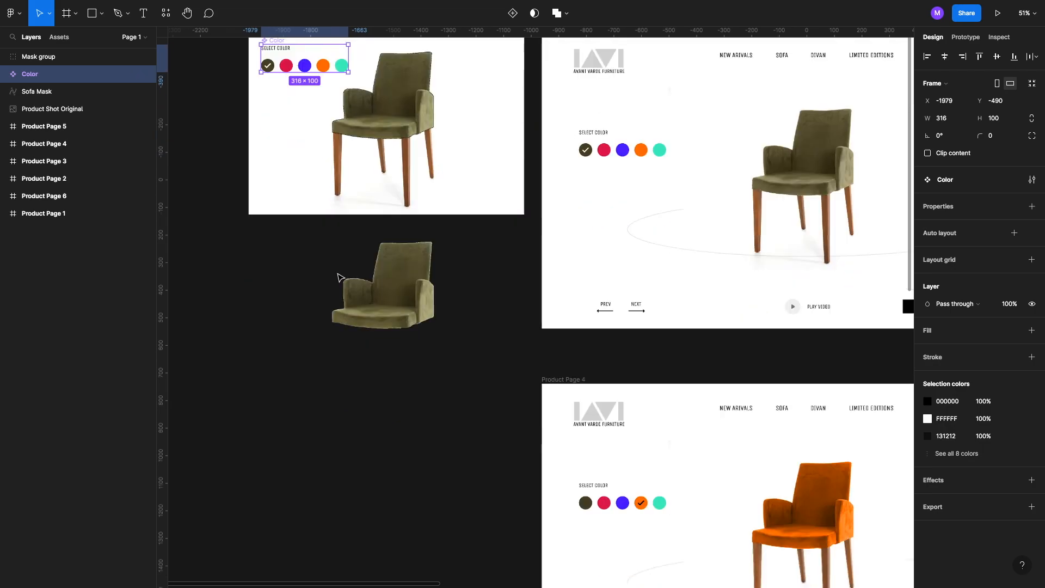
{"action": "scroll", "coordinate": [338, 277], "scroll_direction": "down", "scroll_amount": 2}
{"action": "scroll", "coordinate": [347, 282], "scroll_direction": "down", "scroll_amount": 1}
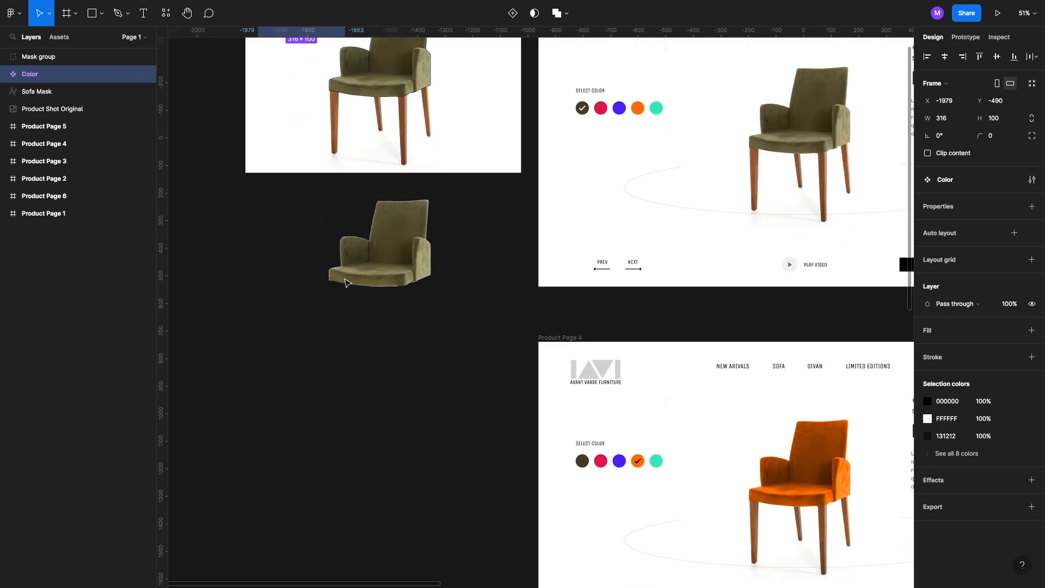
{"action": "scroll", "coordinate": [347, 282], "scroll_direction": "down", "scroll_amount": 5}
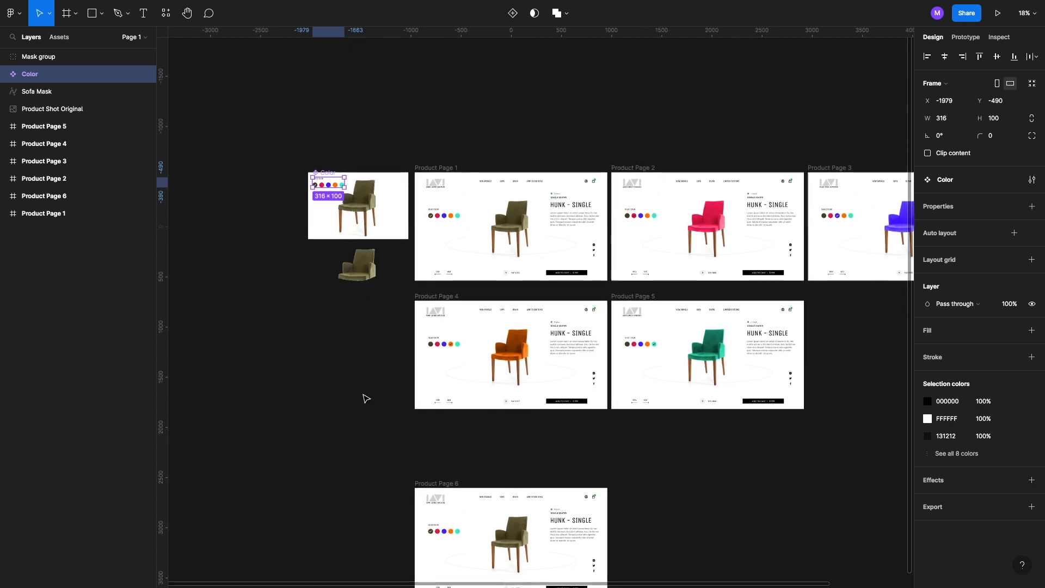
{"action": "scroll", "coordinate": [364, 397], "scroll_direction": "down", "scroll_amount": 2}
{"action": "scroll", "coordinate": [410, 278], "scroll_direction": "down", "scroll_amount": 1}
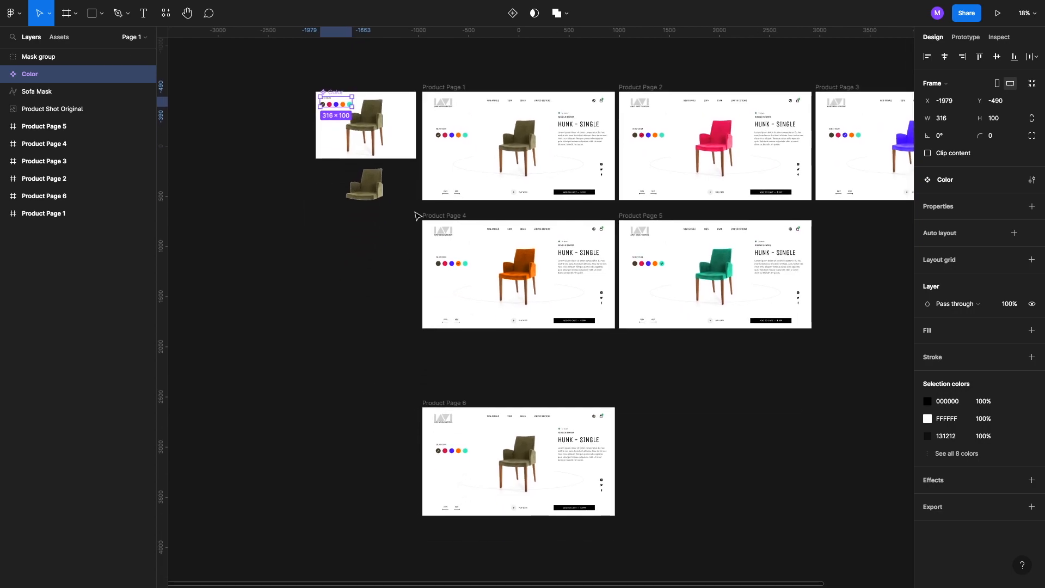
- Place copies of the Product Shot Original image and the Sofa Mask outline beside the Product Page 6 frame
{"action": "left_click", "coordinate": [411, 125]}
{"action": "left_click_drag", "start_coordinate": [411, 125], "coordinate": [402, 442]}
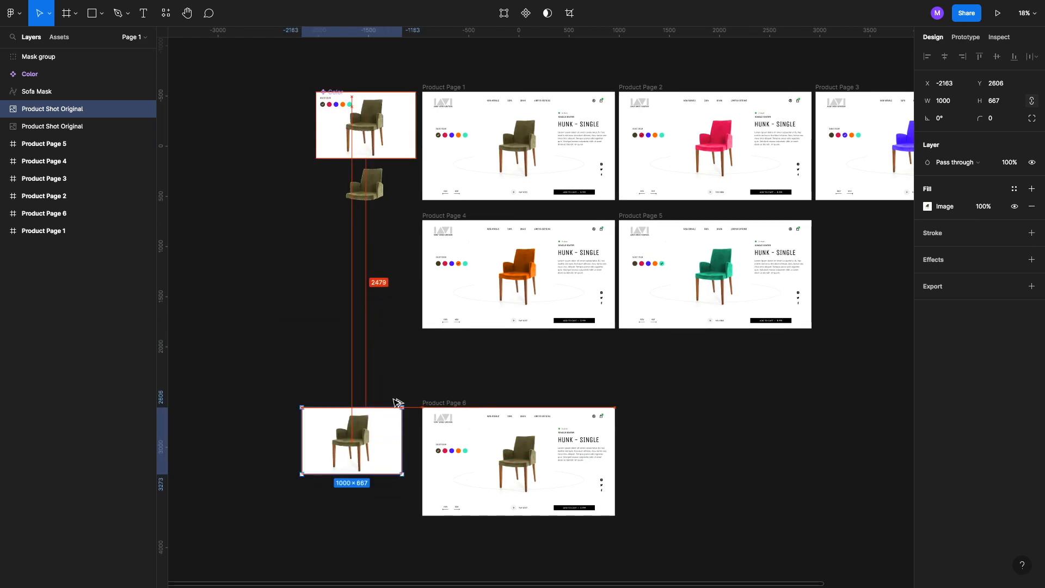
{"action": "left_click", "coordinate": [384, 118]}
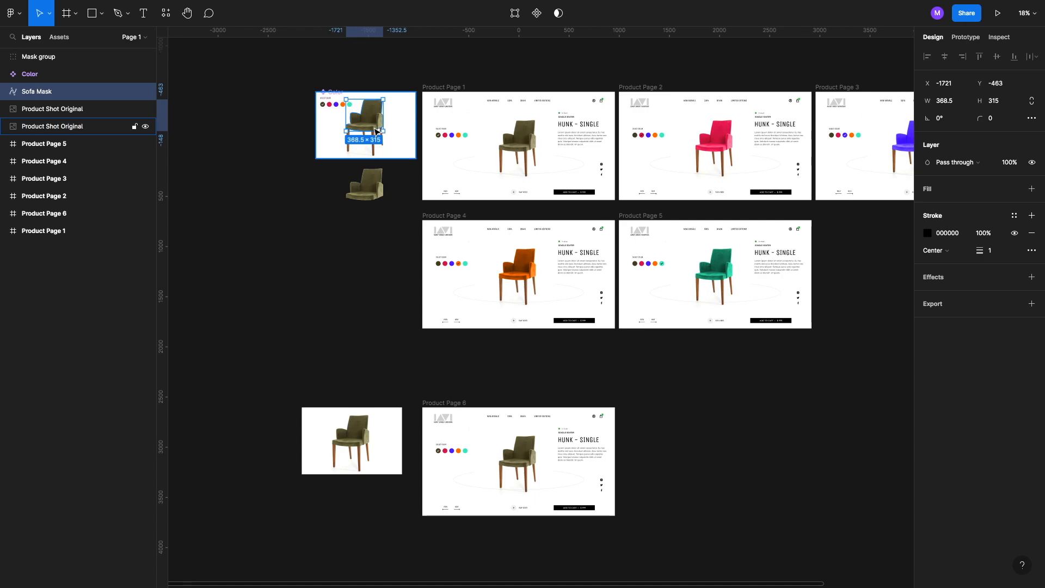
{"action": "key", "text": "alt"}
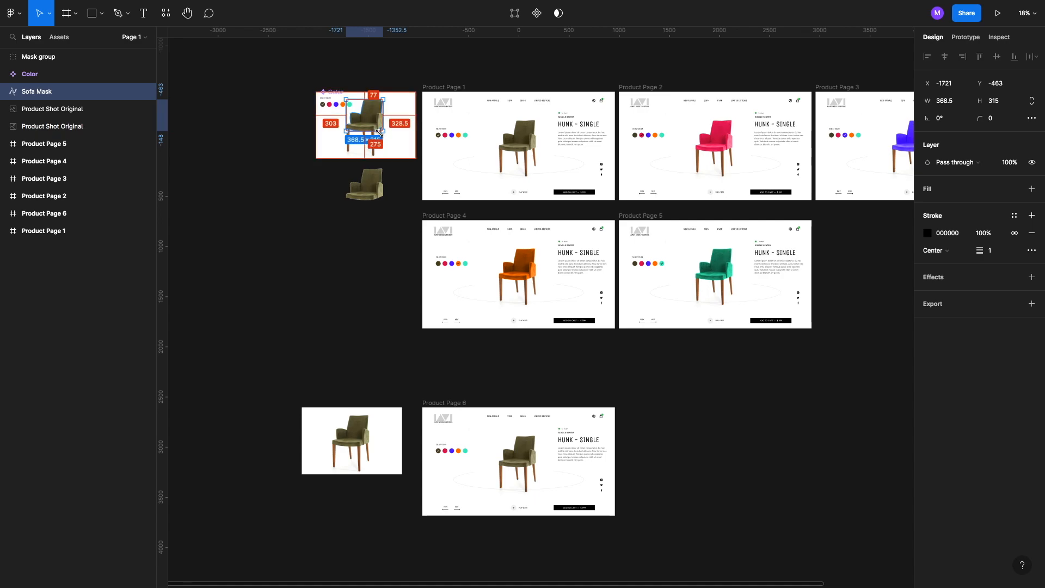
{"action": "left_click_drag", "start_coordinate": [374, 124], "coordinate": [305, 437]}
- Align the copied Sofa Mask outline over the chair's upholstery in the copied product shot
{"action": "scroll", "coordinate": [325, 453], "scroll_direction": "up", "scroll_amount": 8}
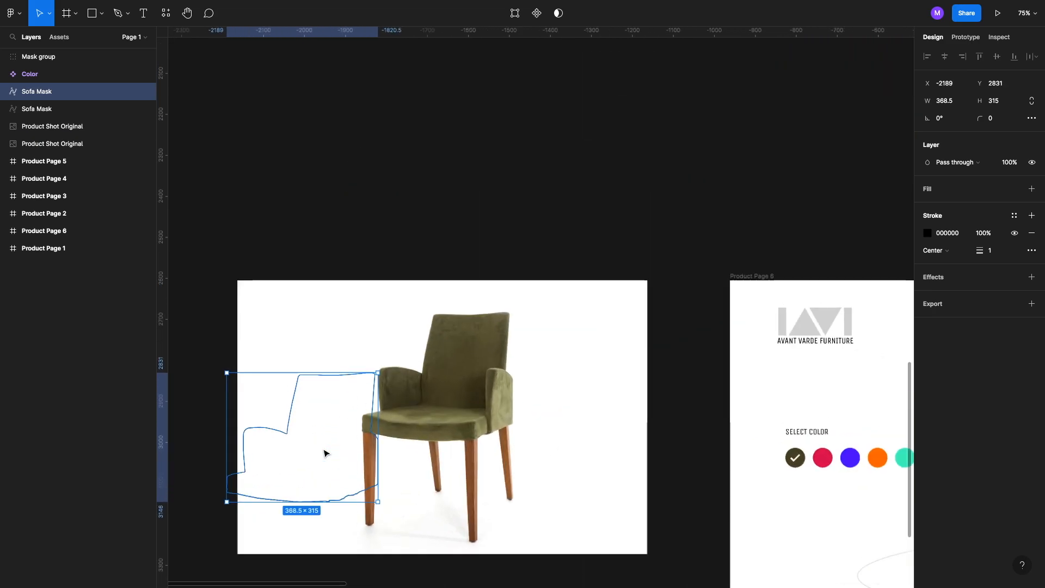
{"action": "scroll", "coordinate": [326, 453], "scroll_direction": "down", "scroll_amount": 2}
{"action": "left_click", "coordinate": [361, 487]}
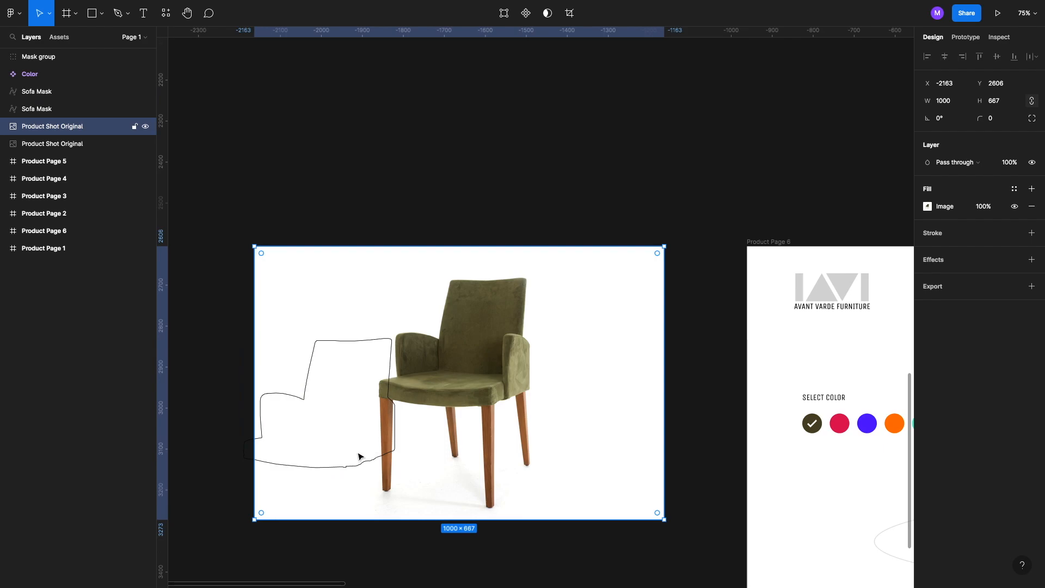
{"action": "left_click", "coordinate": [390, 381]}
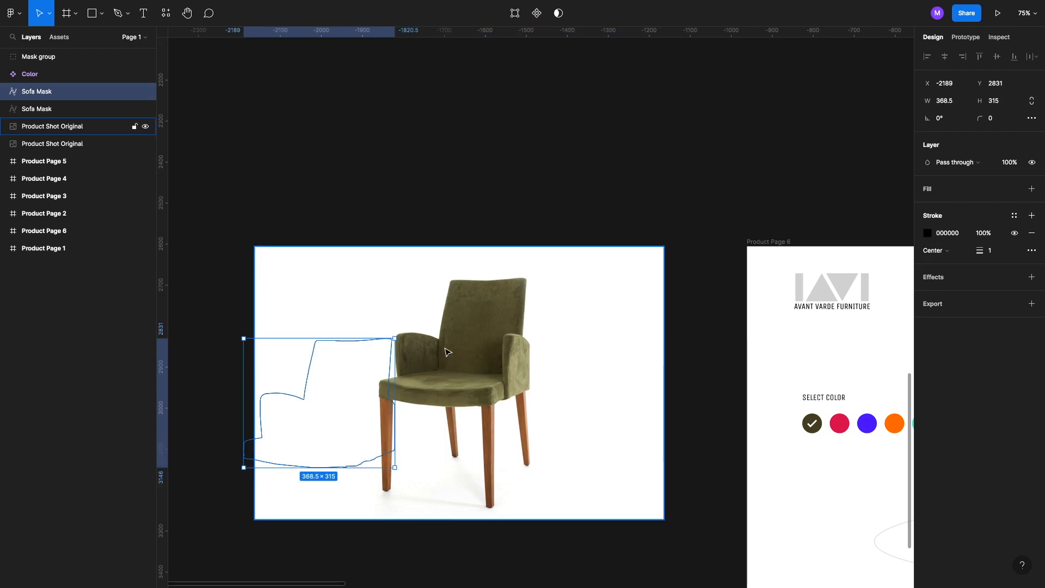
{"action": "left_click_drag", "start_coordinate": [391, 349], "coordinate": [527, 291]}
{"action": "scroll", "coordinate": [450, 328], "scroll_direction": "up", "scroll_amount": 5}
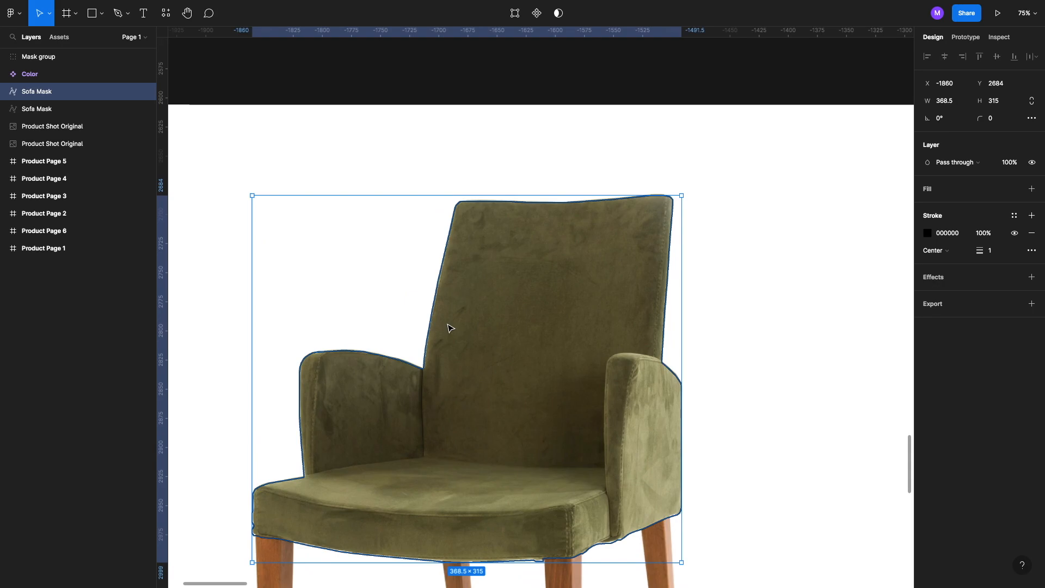
{"action": "scroll", "coordinate": [450, 328], "scroll_direction": "down", "scroll_amount": 2}
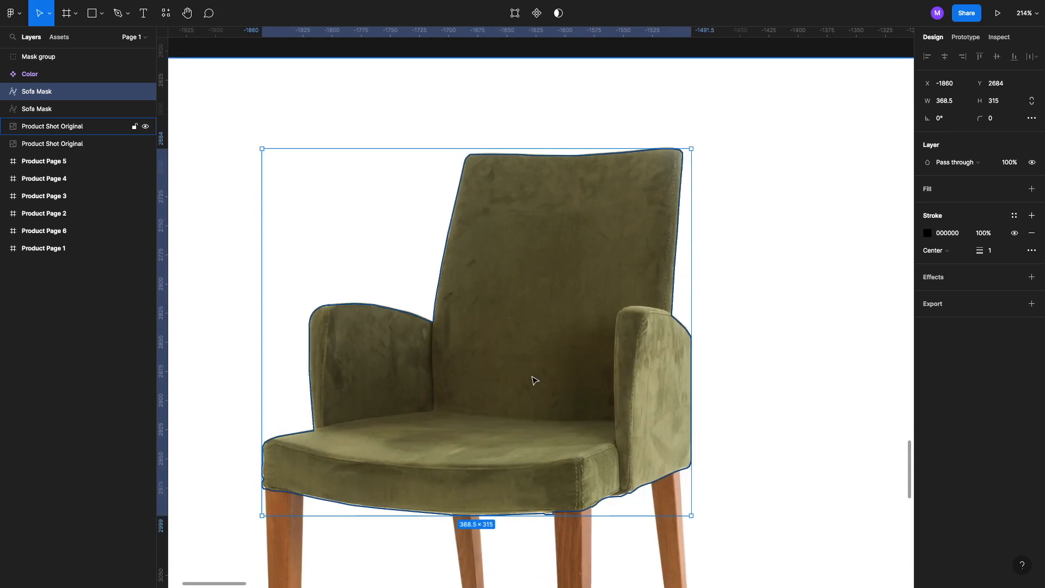
{"action": "scroll", "coordinate": [517, 396], "scroll_direction": "down", "scroll_amount": 5}
{"action": "scroll", "coordinate": [516, 381], "scroll_direction": "right", "scroll_amount": 2}
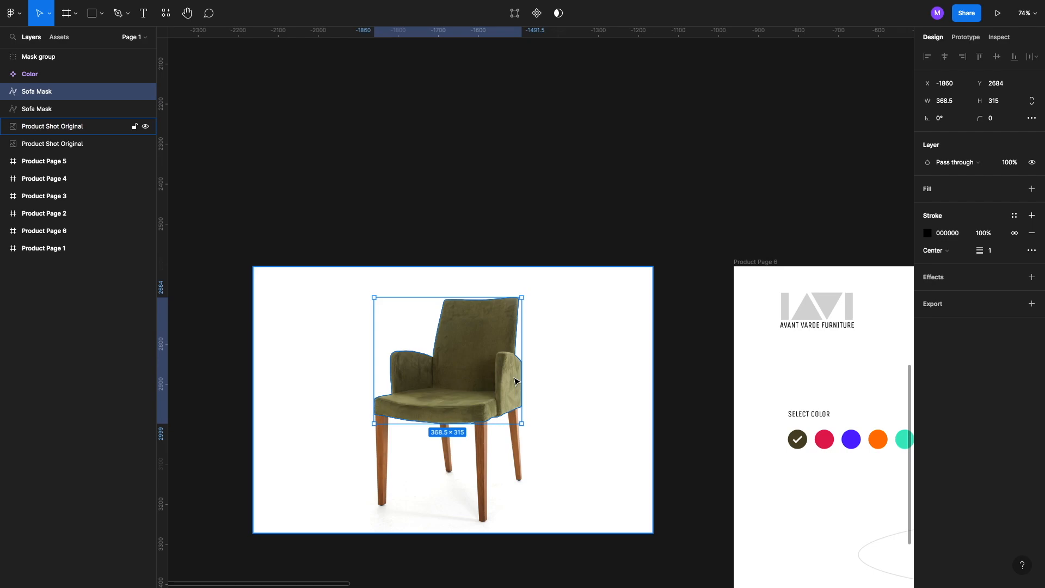
- Reorder the layers so the copied Product Shot Original sits directly above the copied Sofa Mask
{"action": "key", "text": "Tab"}
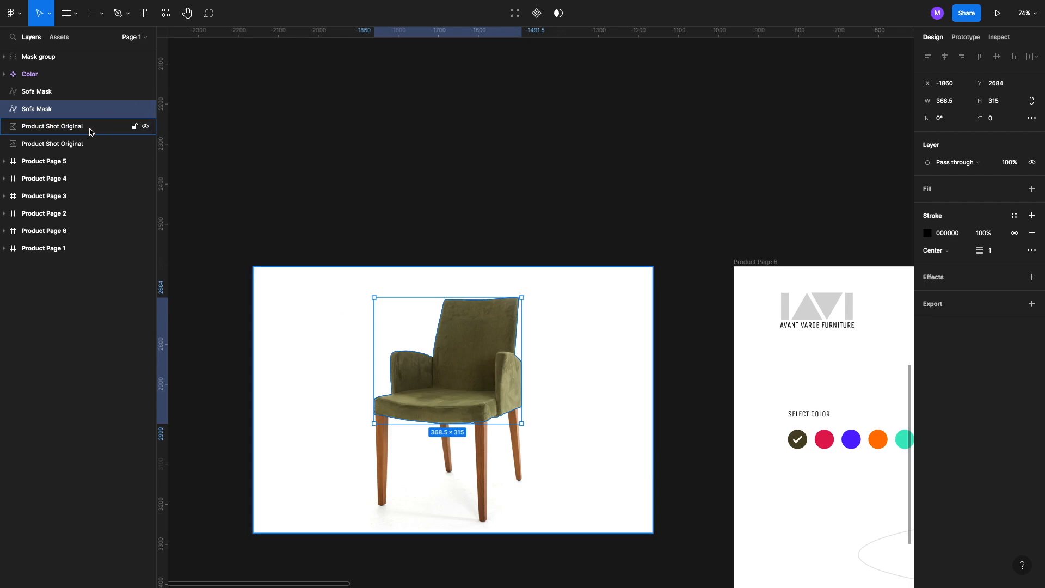
{"action": "left_click", "coordinate": [322, 327]}
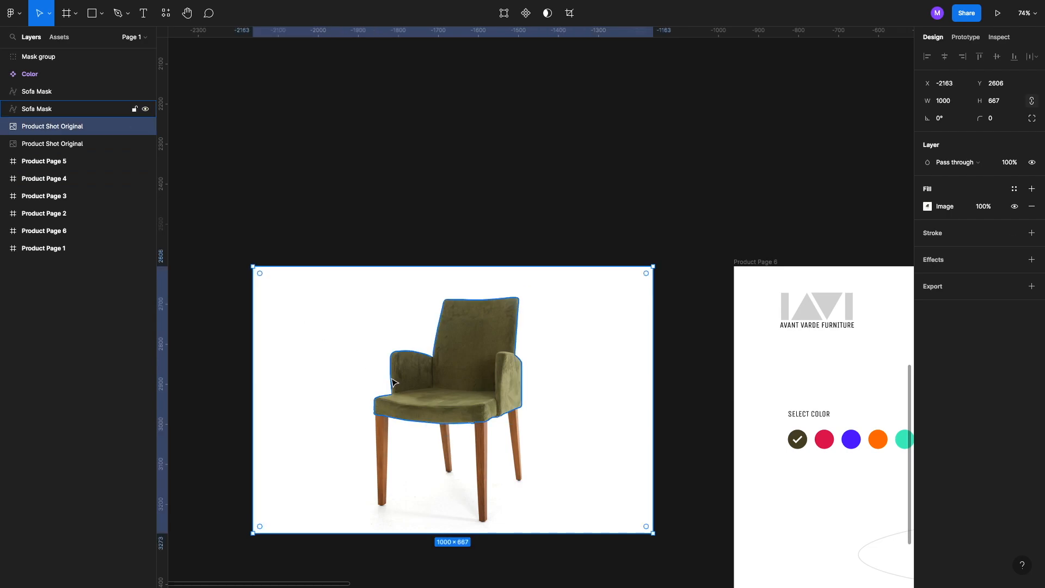
{"action": "left_click_drag", "start_coordinate": [101, 124], "coordinate": [97, 102]}
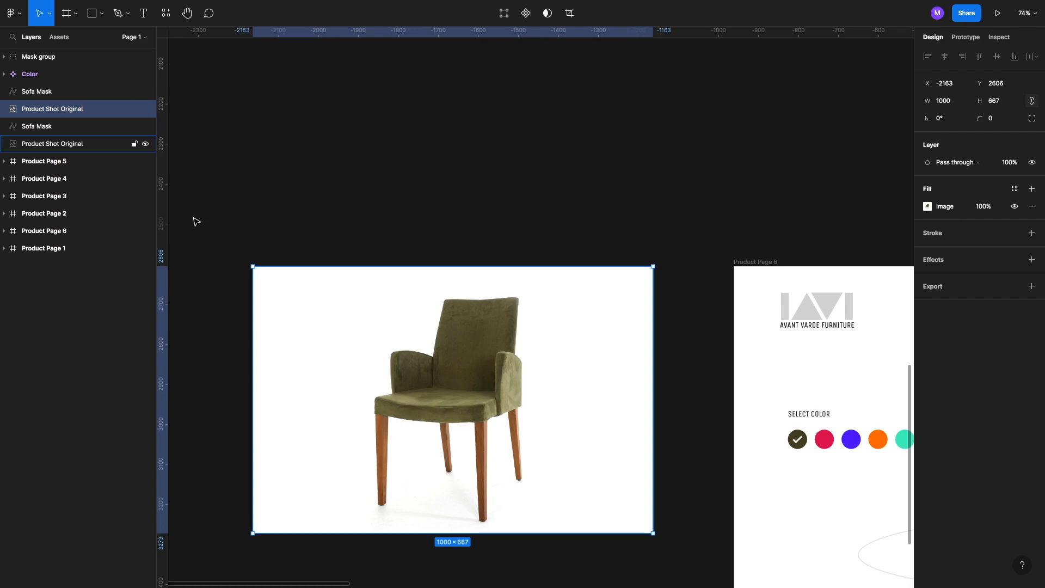
- Mask the copied product shot with the copied Sofa Mask and add a D9D9D9 fill to the mask shape
{"action": "left_click", "coordinate": [85, 128], "text": "shift"}
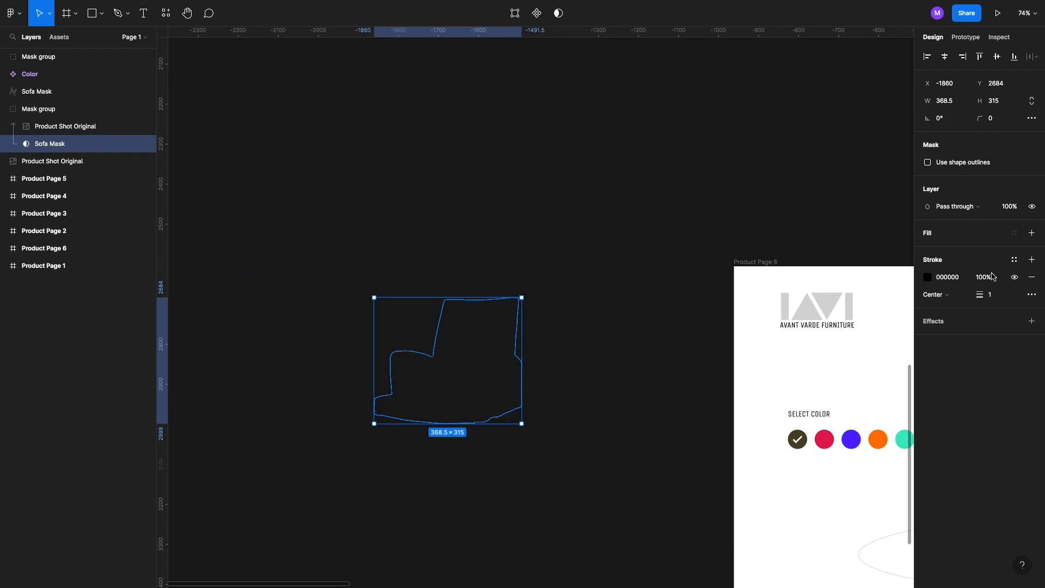
{"action": "left_click", "coordinate": [992, 229]}
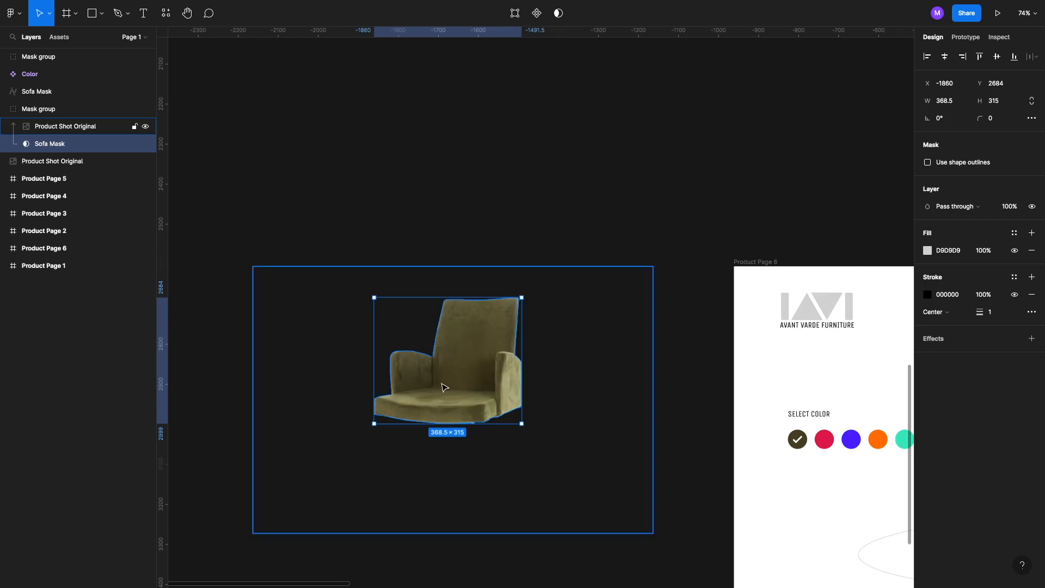
{"action": "scroll", "coordinate": [487, 358], "scroll_direction": "down", "scroll_amount": 5}
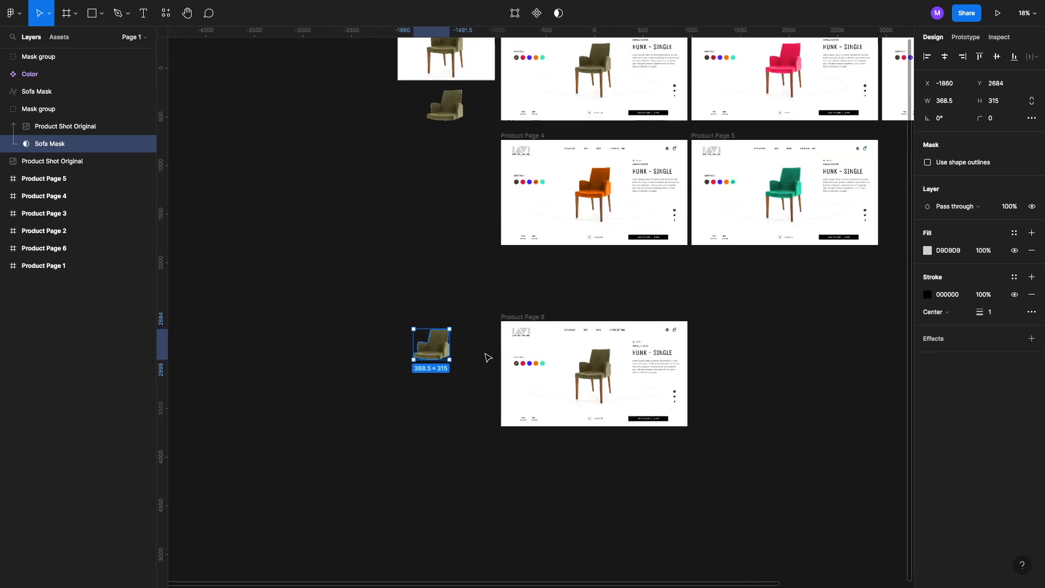
{"action": "scroll", "coordinate": [517, 379], "scroll_direction": "up", "scroll_amount": 5}
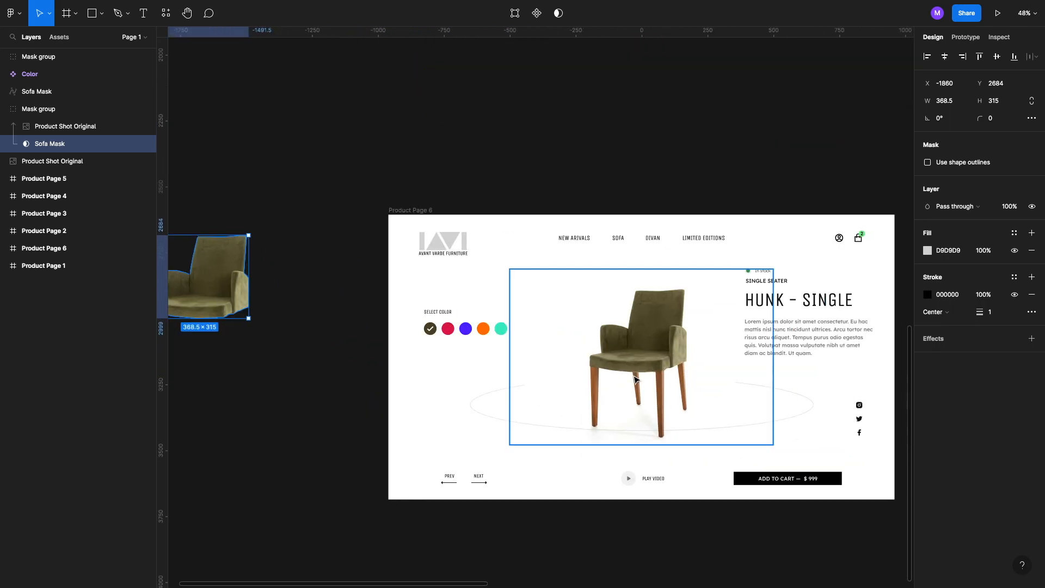
- Delete the existing mask group over the chair in the Product Page 6 frame
{"action": "left_click", "coordinate": [635, 380]}
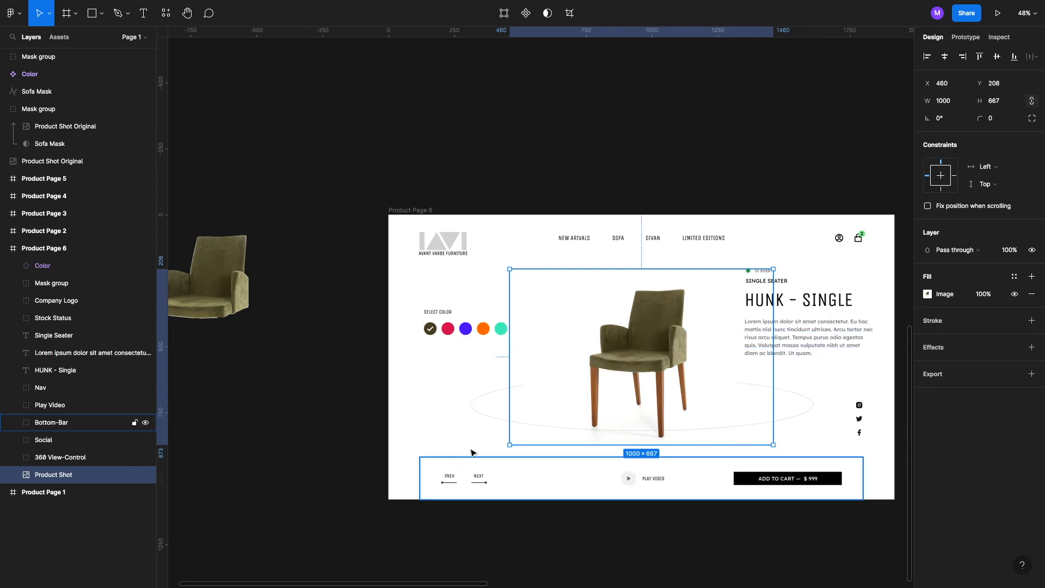
{"action": "left_click", "coordinate": [665, 368]}
{"action": "key", "text": "Delete"}
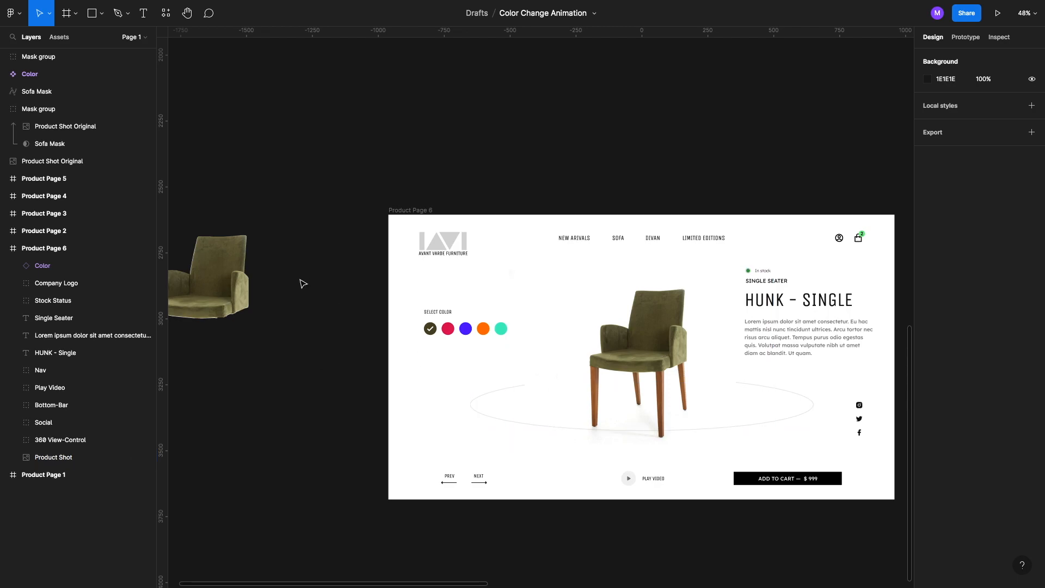
- Move the newly masked upholstery onto the chair in Product Page 6 and nudge it to X 763, Y 284
{"action": "left_click_drag", "start_coordinate": [209, 300], "coordinate": [644, 372]}
{"action": "scroll", "coordinate": [644, 351], "scroll_direction": "up", "scroll_amount": 8}
{"action": "scroll", "coordinate": [647, 359], "scroll_direction": "down", "scroll_amount": 1}
{"action": "scroll", "coordinate": [644, 371], "scroll_direction": "up", "scroll_amount": 6}
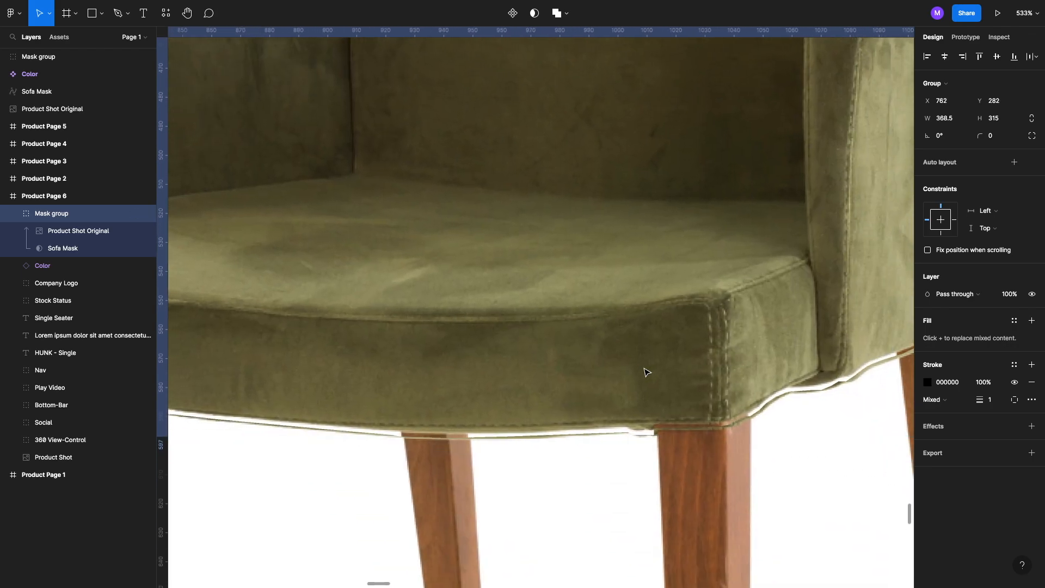
{"action": "key", "text": "Down"}
{"action": "key", "text": "Down"}
{"action": "key", "text": "Right"}
- Check the mask group's alignment with the chair's arms and seat edges, testing one-pixel horizontal offsets
{"action": "scroll", "coordinate": [648, 368], "scroll_direction": "down", "scroll_amount": 2}
{"action": "scroll", "coordinate": [699, 338], "scroll_direction": "left", "scroll_amount": 3}
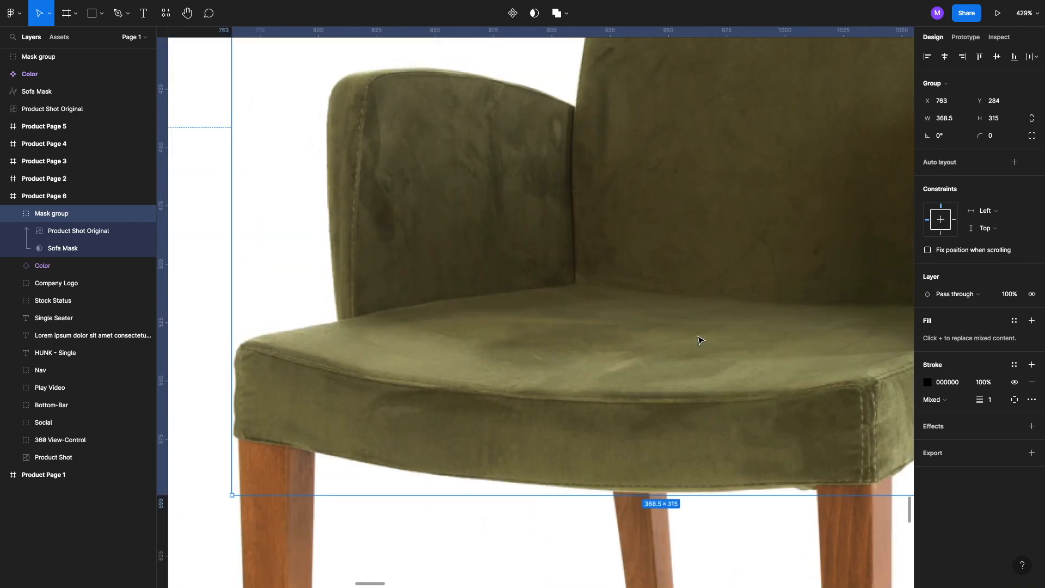
{"action": "scroll", "coordinate": [699, 338], "scroll_direction": "up", "scroll_amount": 1}
{"action": "key", "text": "Left"}
{"action": "scroll", "coordinate": [698, 336], "scroll_direction": "right", "scroll_amount": 4}
{"action": "key", "text": "Right"}
{"action": "key", "text": "Right"}
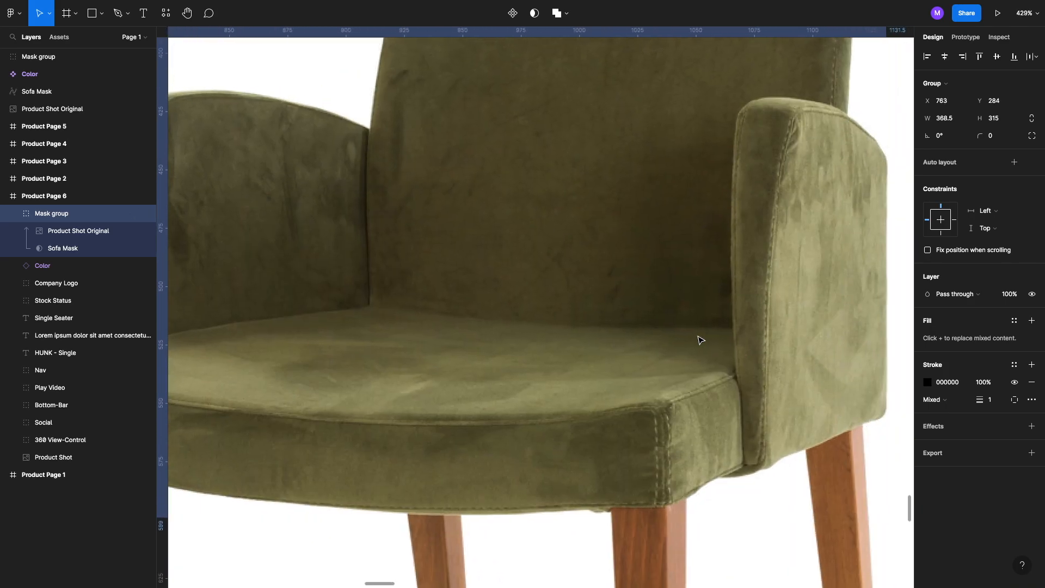
{"action": "scroll", "coordinate": [564, 309], "scroll_direction": "up", "scroll_amount": 3}
{"action": "key", "text": "Left"}
{"action": "scroll", "coordinate": [564, 310], "scroll_direction": "down", "scroll_amount": 8}
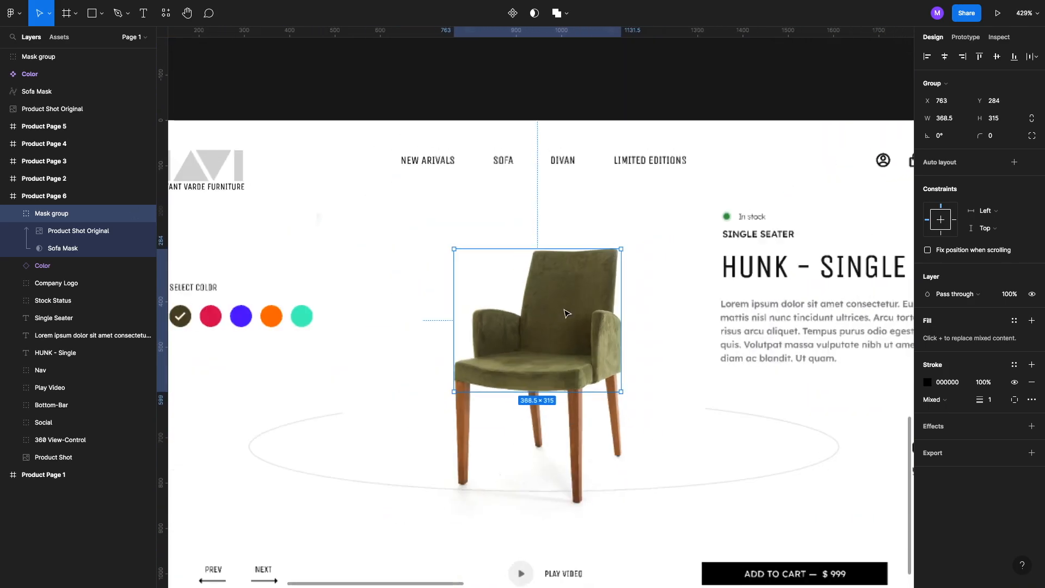
- Delete the Color swatch instance from Product Page 6
{"action": "scroll", "coordinate": [564, 309], "scroll_direction": "down", "scroll_amount": 1}
{"action": "scroll", "coordinate": [564, 313], "scroll_direction": "down", "scroll_amount": 6}
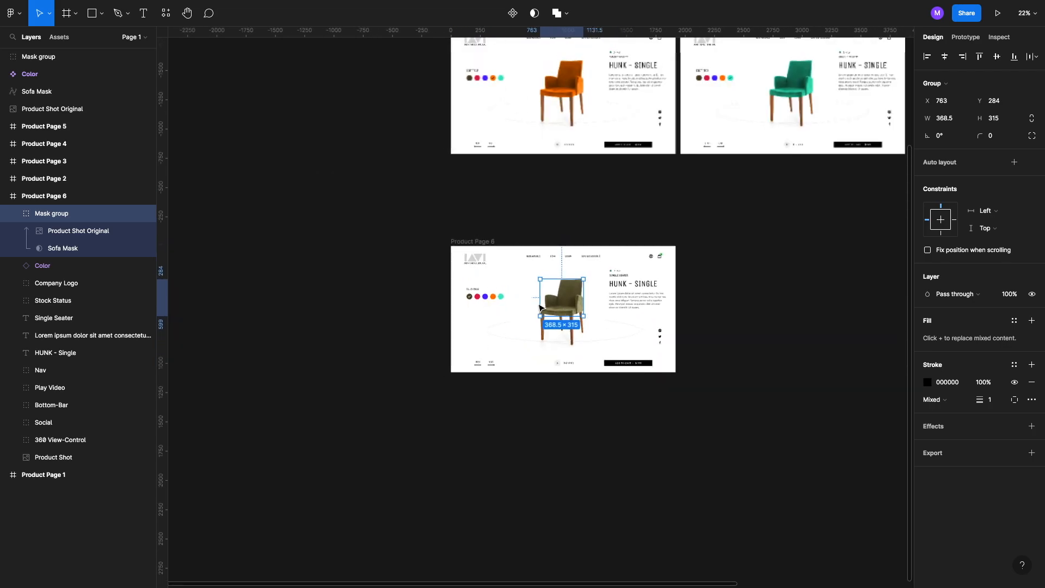
{"action": "scroll", "coordinate": [639, 331], "scroll_direction": "up", "scroll_amount": 4}
{"action": "scroll", "coordinate": [639, 331], "scroll_direction": "down", "scroll_amount": 4}
{"action": "scroll", "coordinate": [639, 331], "scroll_direction": "down", "scroll_amount": 5}
{"action": "left_click", "coordinate": [506, 385]}
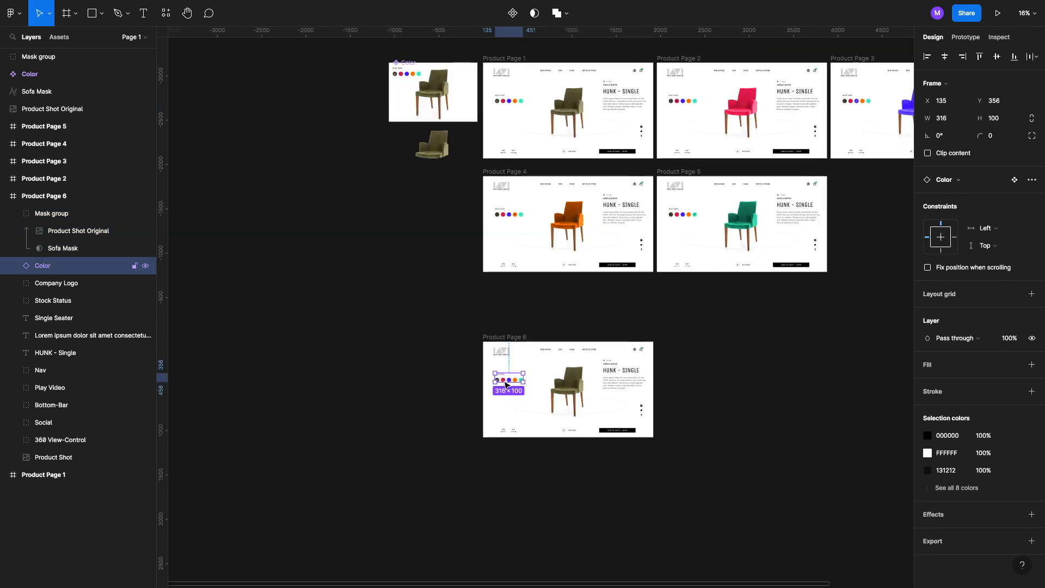
{"action": "key", "text": "Delete"}
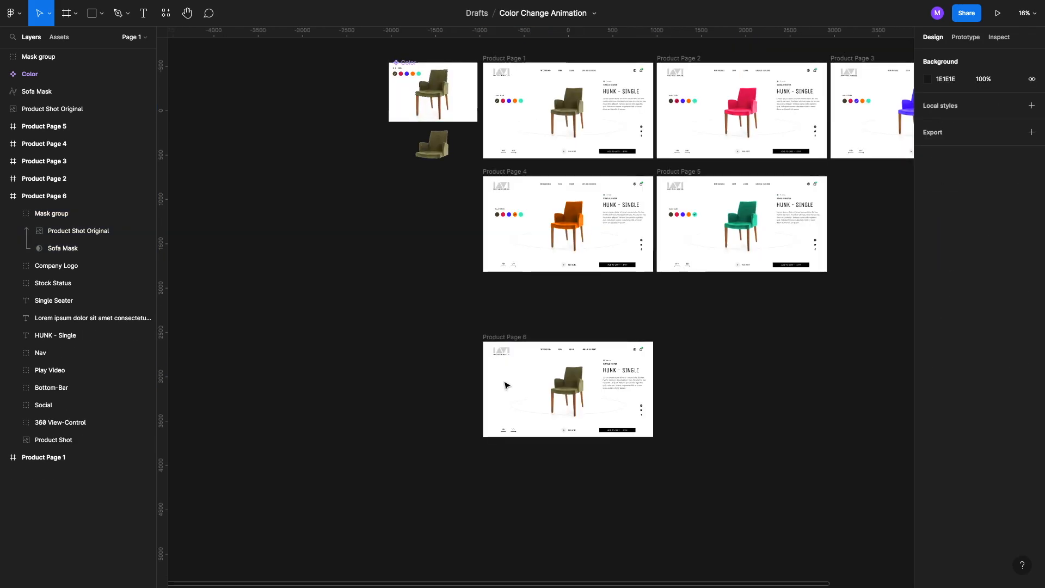
- Place an instance of the main Color swatch component in Product Page 6 below the logo, at X 127, Y 284
{"action": "scroll", "coordinate": [427, 116], "scroll_direction": "up", "scroll_amount": 1}
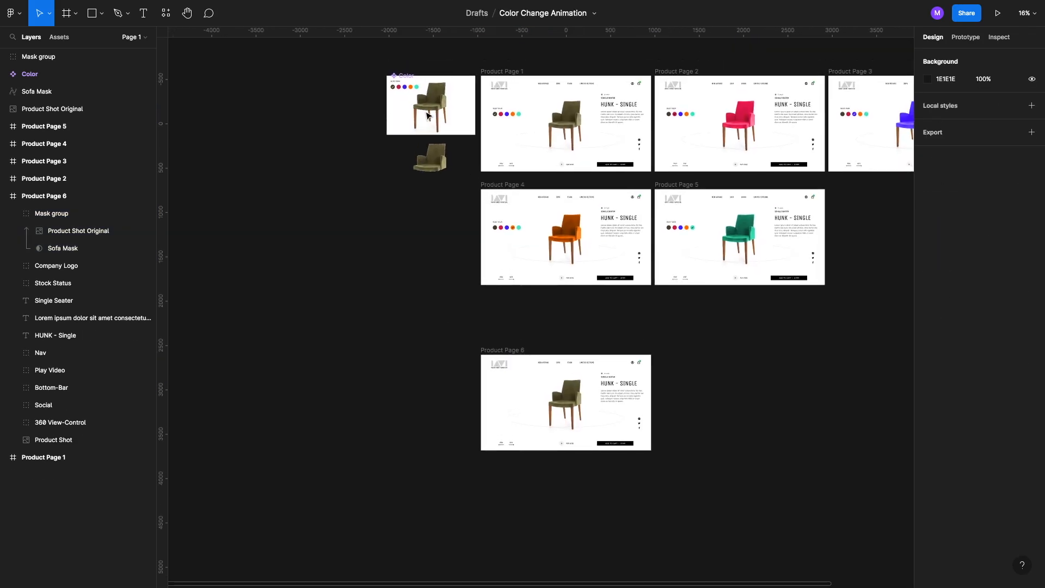
{"action": "left_click", "coordinate": [411, 87]}
{"action": "left_click_drag", "start_coordinate": [417, 261], "coordinate": [511, 389]}
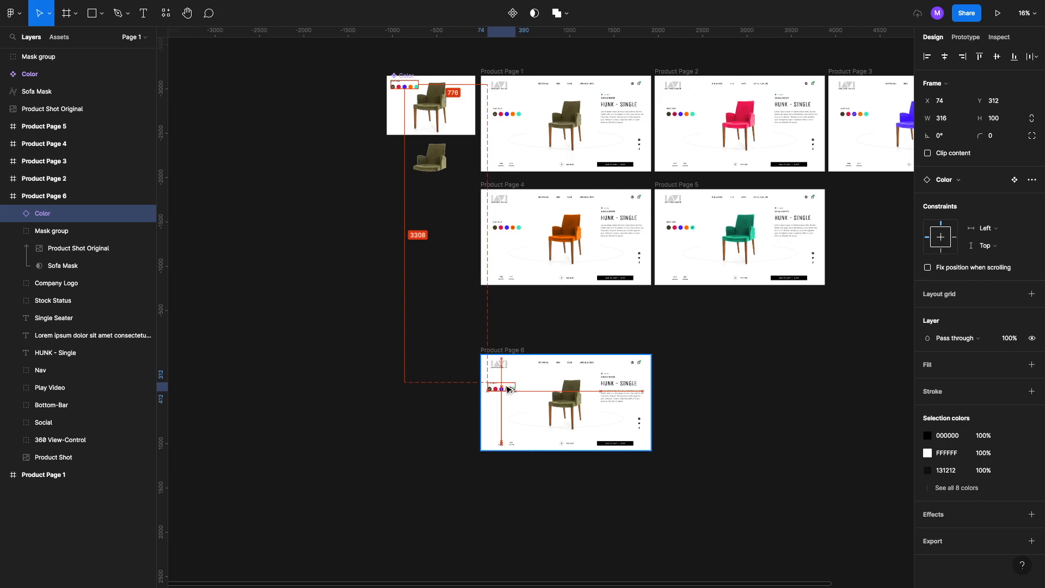
{"action": "scroll", "coordinate": [510, 389], "scroll_direction": "up", "scroll_amount": 5}
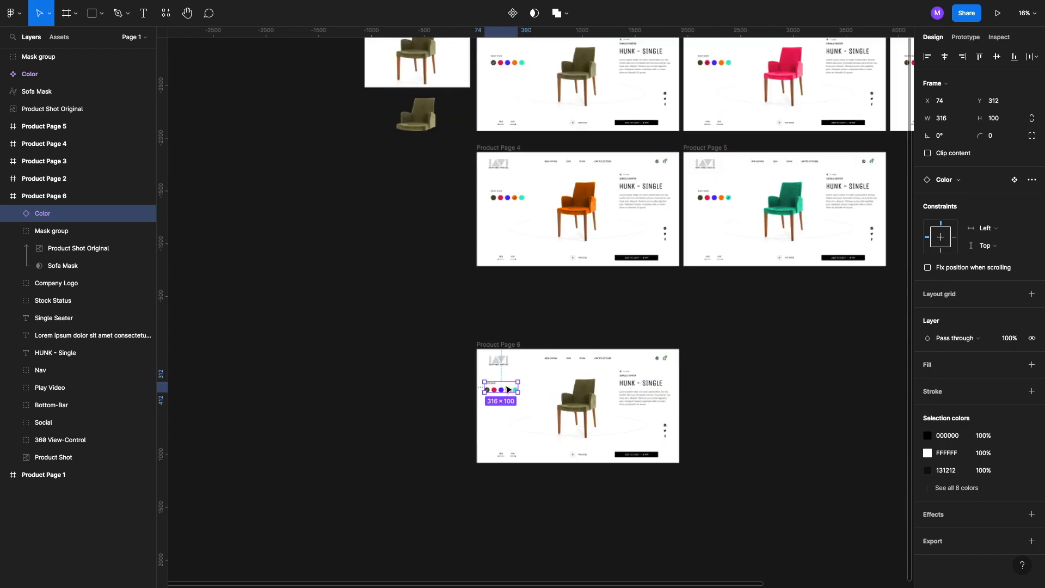
{"action": "left_click_drag", "start_coordinate": [502, 400], "coordinate": [519, 390]}
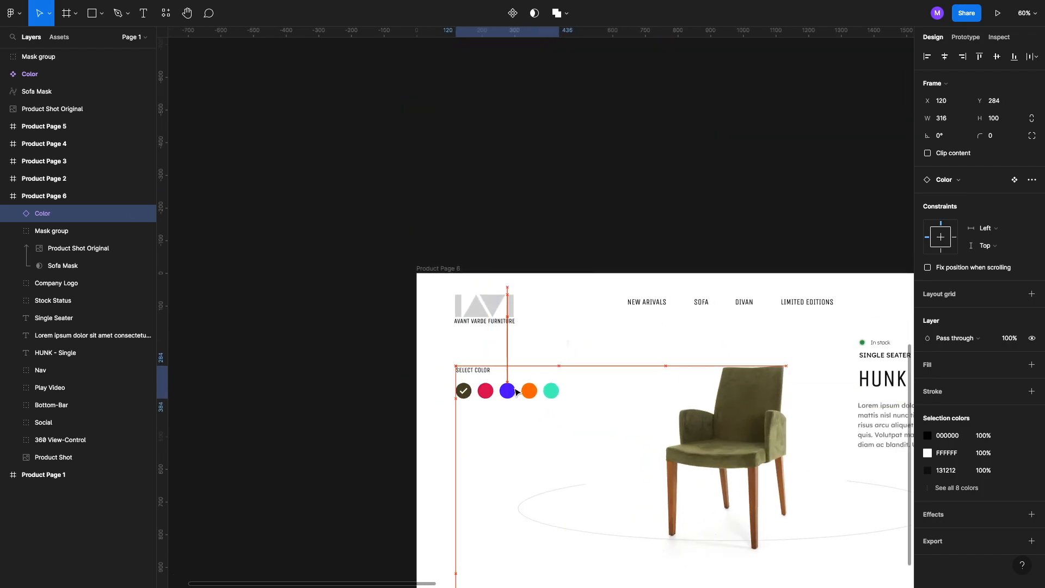
{"action": "scroll", "coordinate": [519, 391], "scroll_direction": "down", "scroll_amount": 4}
- Detach the Color instance in Product Page 6 from its main component
{"action": "right_click", "coordinate": [476, 375]}
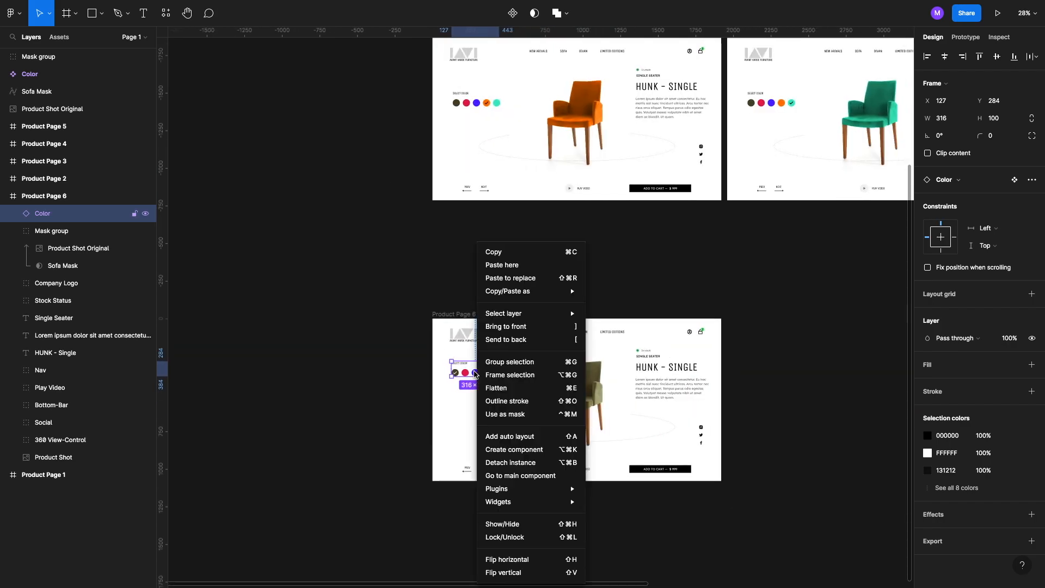
{"action": "mouse_move", "coordinate": [526, 491]}
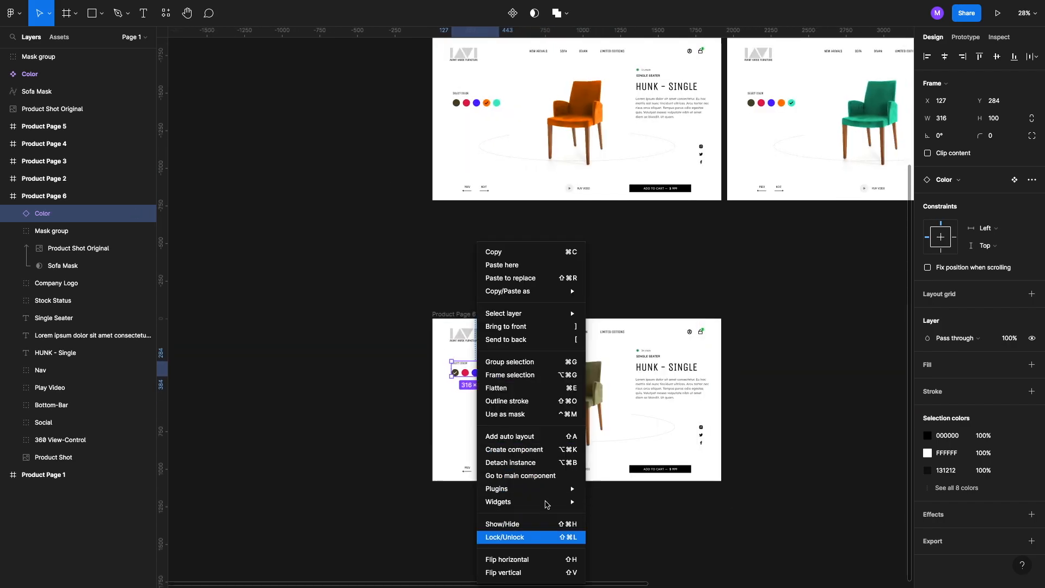
{"action": "left_click", "coordinate": [539, 468]}
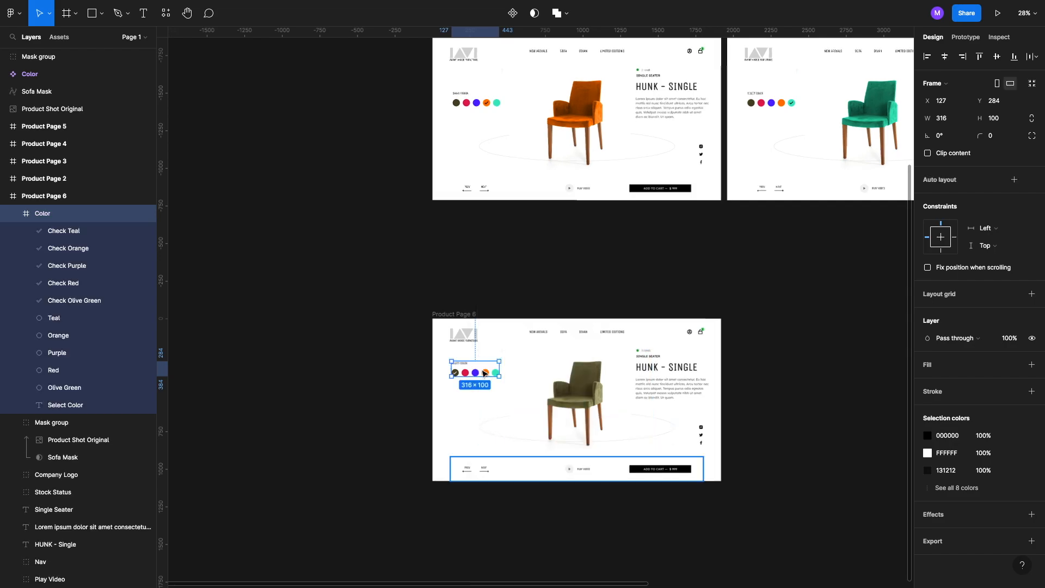
- Draw a frame of about 822 × 619 beside Product Page 6 and move the detached Color swatches into it
{"action": "key", "text": "f"}
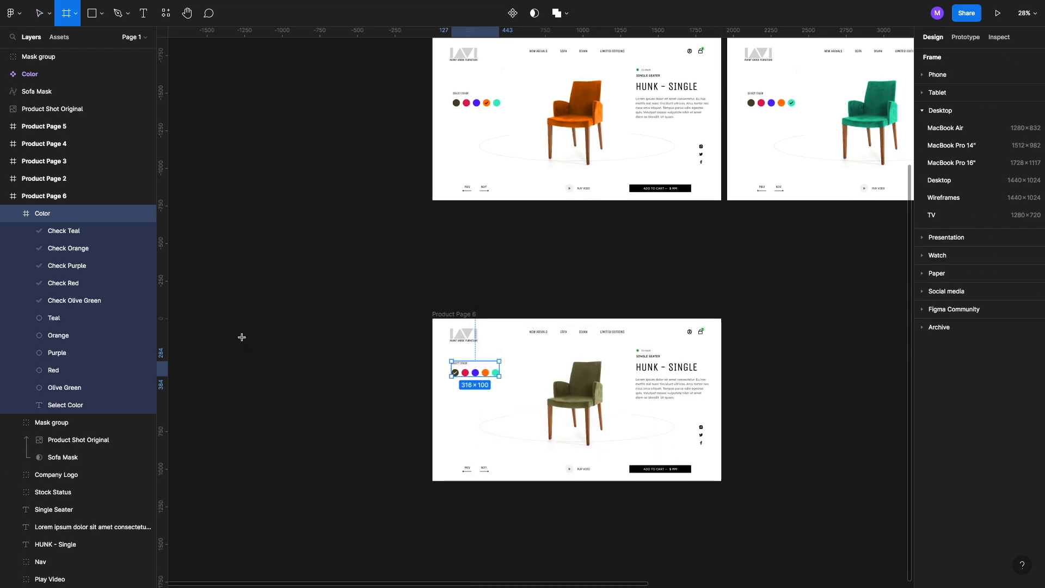
{"action": "left_click_drag", "start_coordinate": [256, 336], "coordinate": [380, 430]}
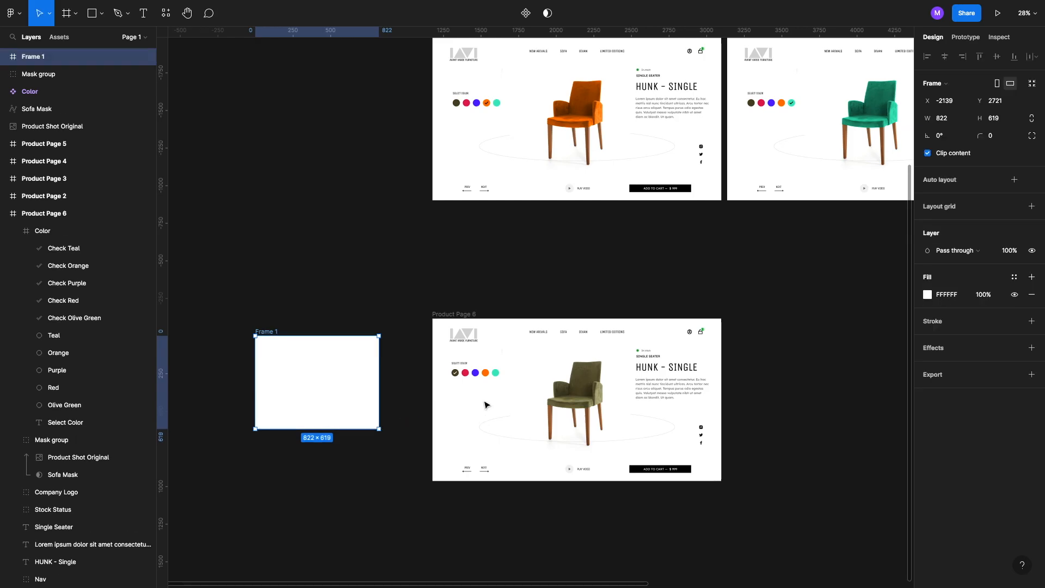
{"action": "left_click_drag", "start_coordinate": [357, 359], "coordinate": [308, 373]}
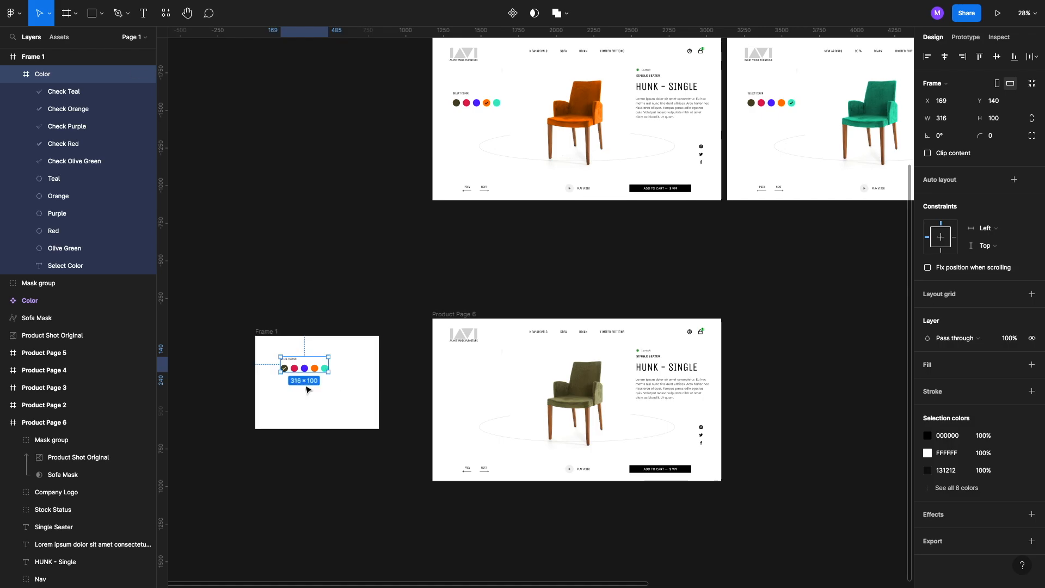
- Examine the colour circle layers and the matching check mark layers inside the Color frame
{"action": "scroll", "coordinate": [308, 375], "scroll_direction": "up", "scroll_amount": 5}
{"action": "scroll", "coordinate": [379, 389], "scroll_direction": "up", "scroll_amount": 6}
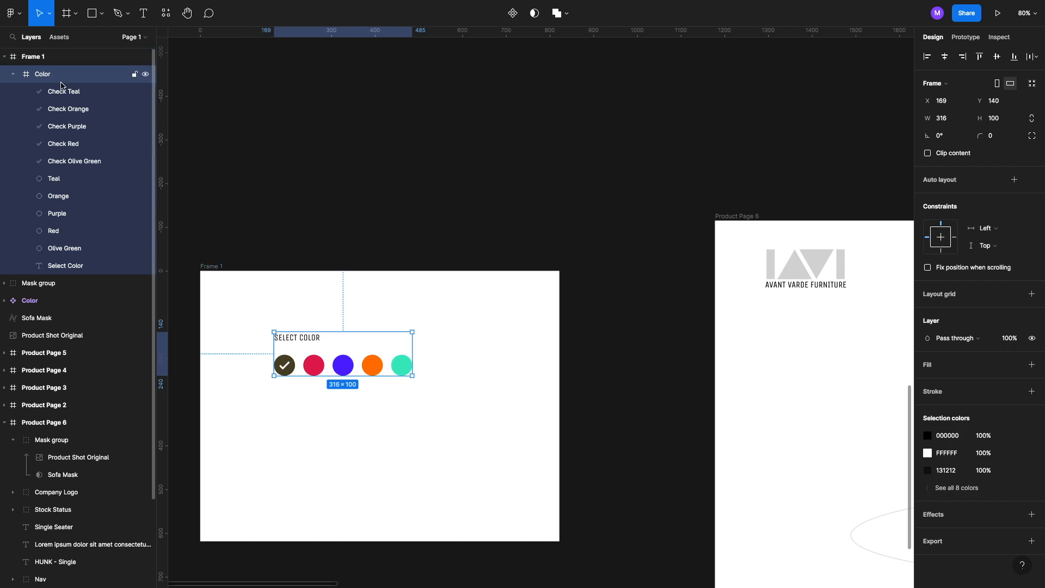
{"action": "left_click", "coordinate": [70, 251]}
{"action": "left_click", "coordinate": [70, 232]}
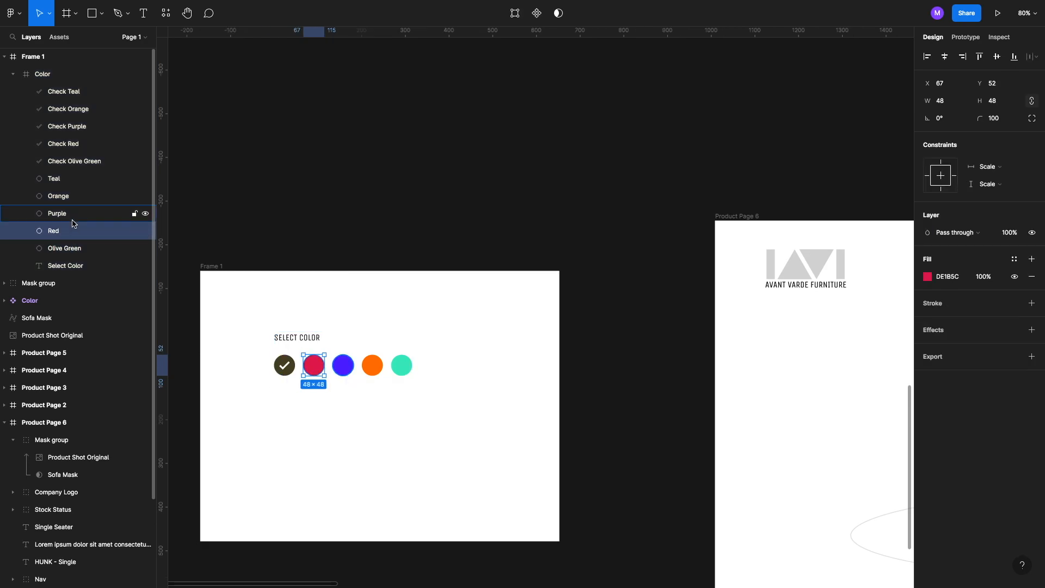
{"action": "left_click", "coordinate": [72, 218]}
{"action": "left_click", "coordinate": [77, 197]}
{"action": "left_click", "coordinate": [80, 180]}
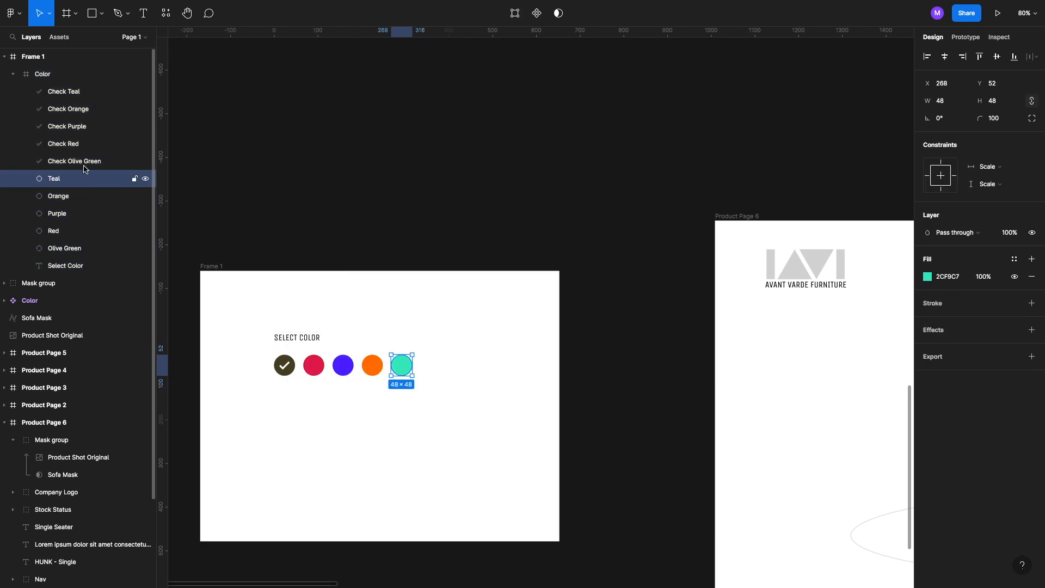
{"action": "left_click", "coordinate": [86, 162]}
{"action": "left_click", "coordinate": [90, 145]}
{"action": "left_click", "coordinate": [93, 127]}
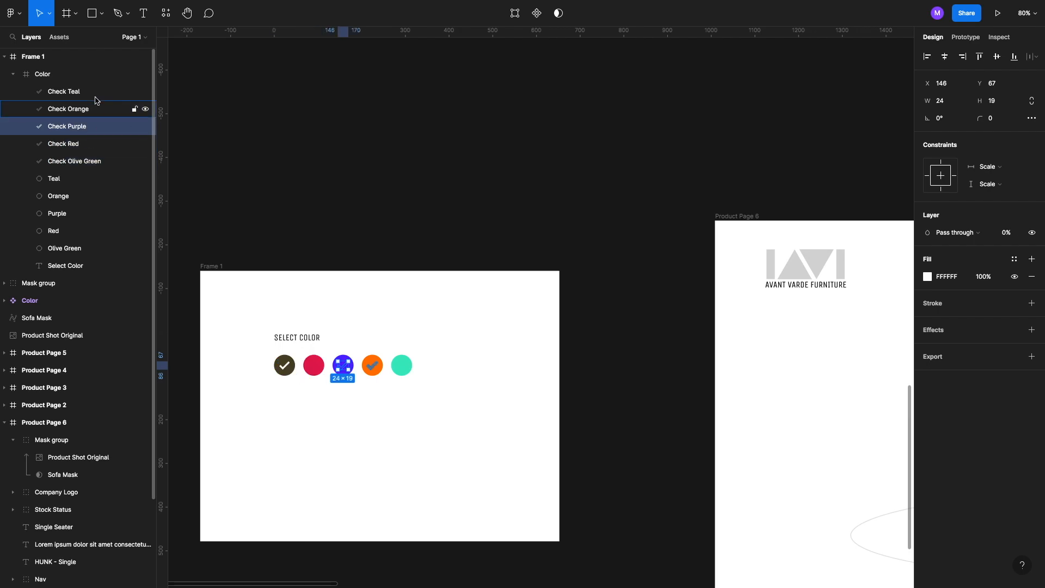
{"action": "left_click", "coordinate": [97, 93]}
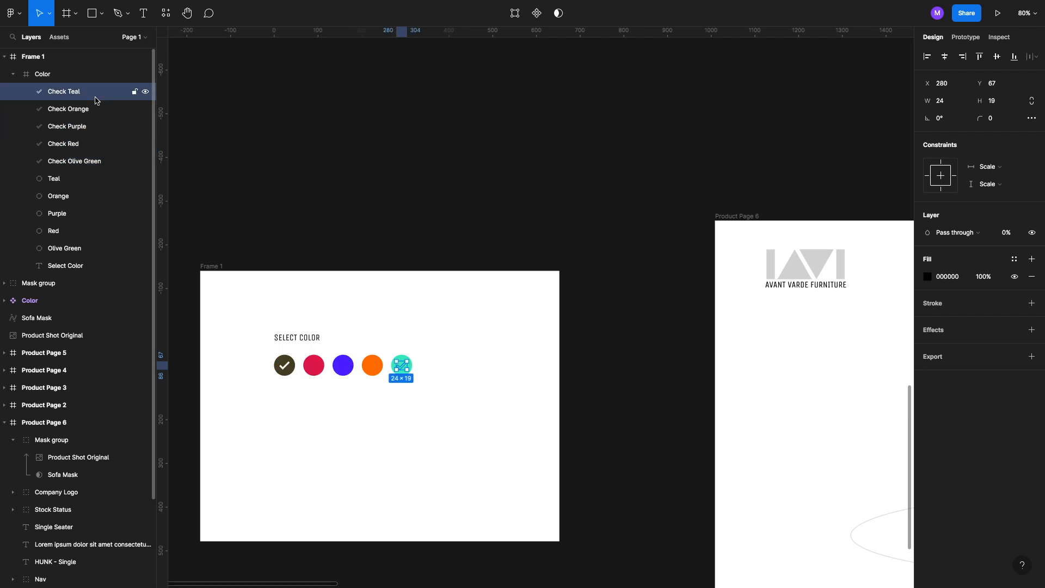
- Copy the five colour circles, Teal through Olive Green, from the Color frame onto the chair in Product Page 6
{"action": "left_click", "coordinate": [93, 180]}
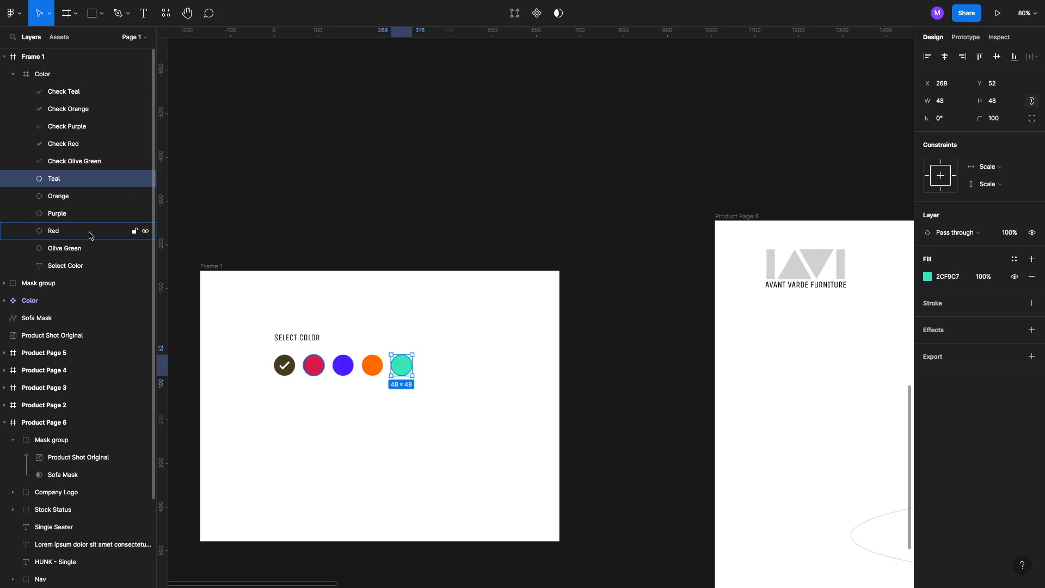
{"action": "left_click", "coordinate": [86, 248], "text": "shift"}
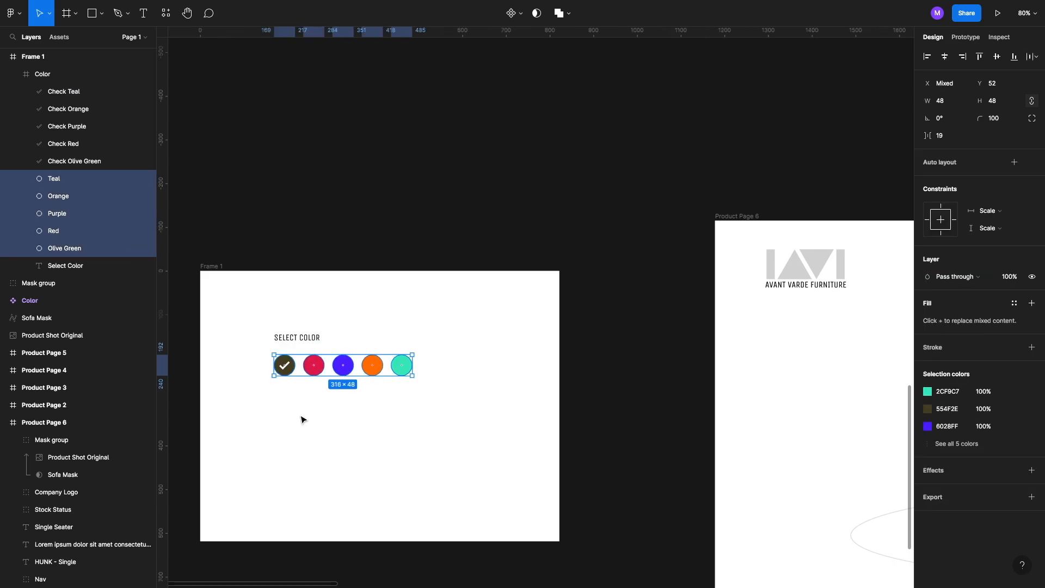
{"action": "scroll", "coordinate": [303, 420], "scroll_direction": "down", "scroll_amount": 5}
{"action": "scroll", "coordinate": [301, 420], "scroll_direction": "down", "scroll_amount": 1}
{"action": "scroll", "coordinate": [301, 420], "scroll_direction": "right", "scroll_amount": 1}
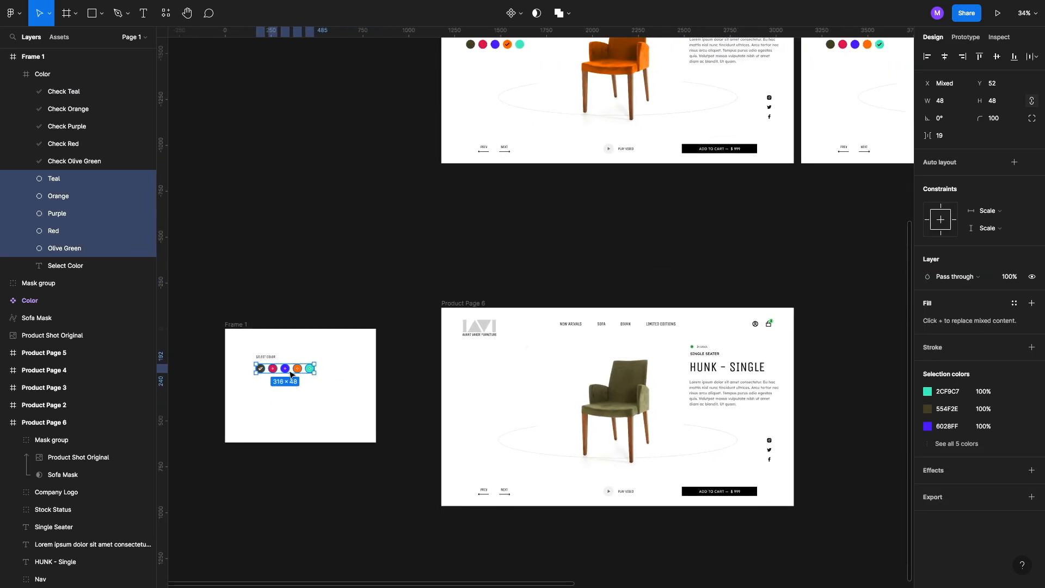
{"action": "left_click_drag", "start_coordinate": [289, 372], "coordinate": [623, 404]}
{"action": "key", "text": "alt"}
{"action": "scroll", "coordinate": [611, 396], "scroll_direction": "up", "scroll_amount": 5}
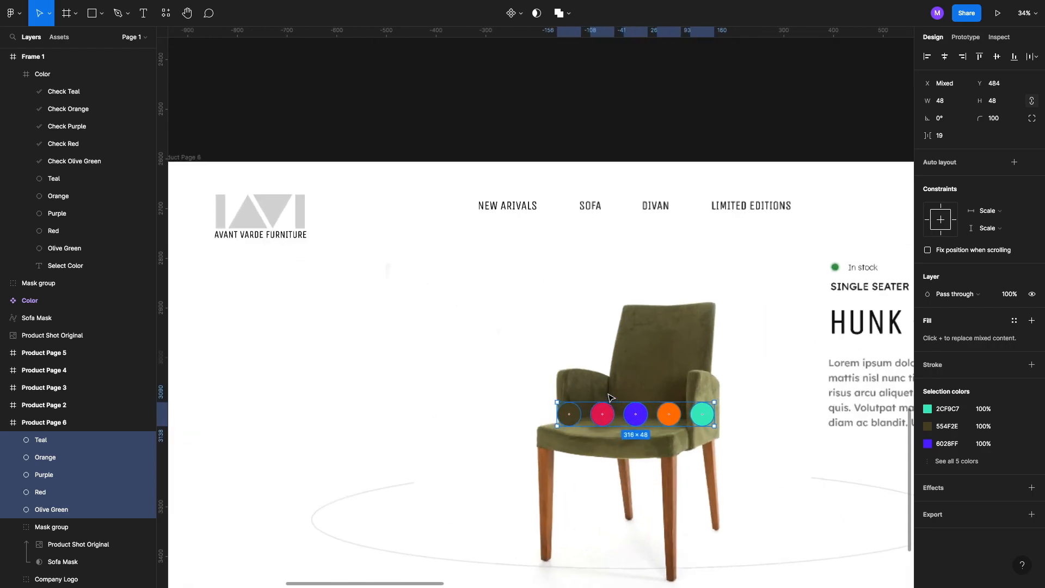
{"action": "scroll", "coordinate": [607, 393], "scroll_direction": "down", "scroll_amount": 1}
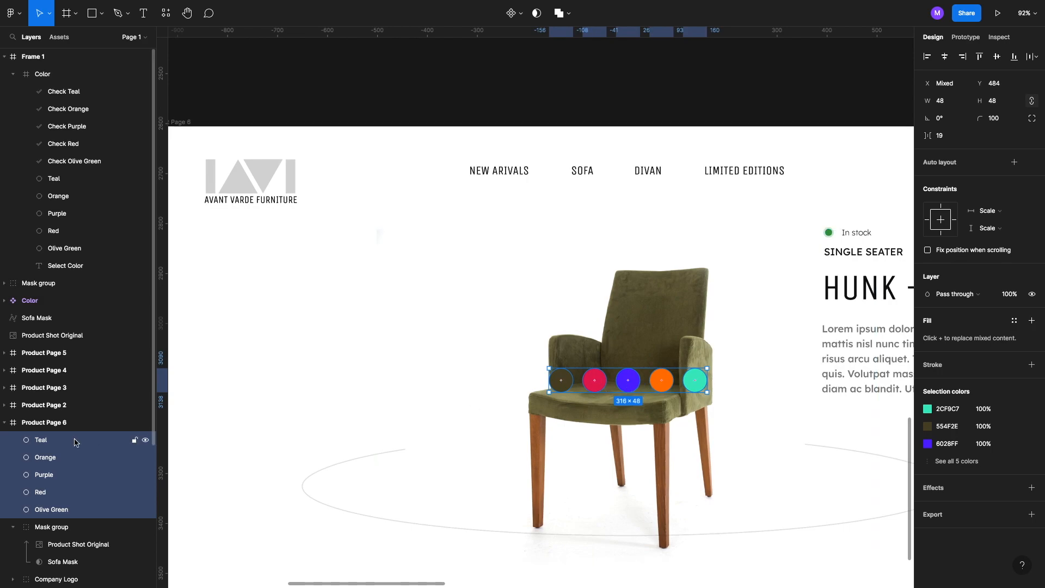
- Cut the five copied circles from Product Page 6 and paste them inside its mask group
{"action": "key", "text": "Delete"}
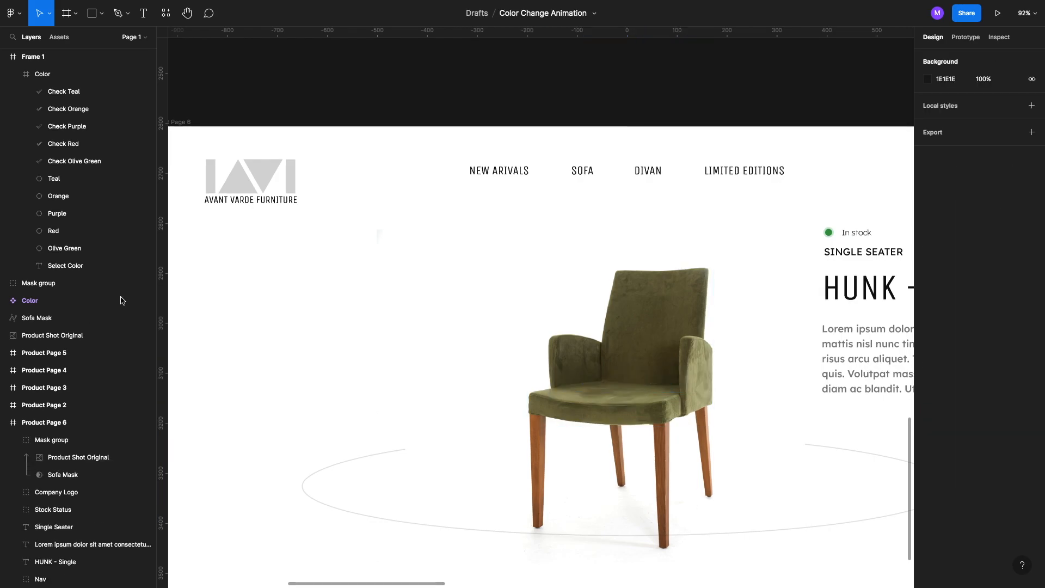
{"action": "left_click", "coordinate": [90, 444]}
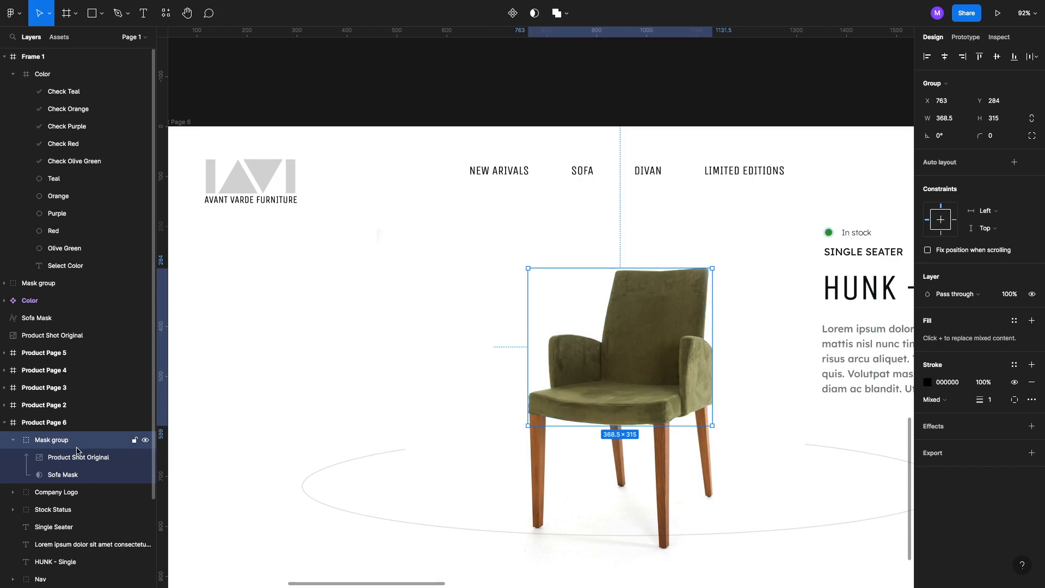
{"action": "key", "text": "ctrl+v"}
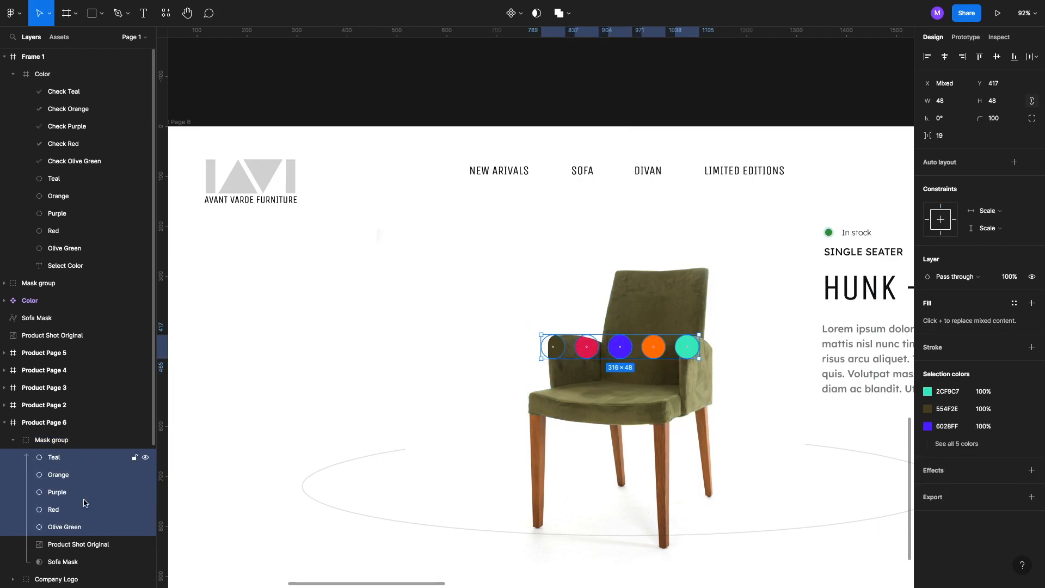
- Move the five circles down to the chair's seat at Y 478 and align them on their horizontal centres
{"action": "scroll", "coordinate": [90, 512], "scroll_direction": "down", "scroll_amount": 2}
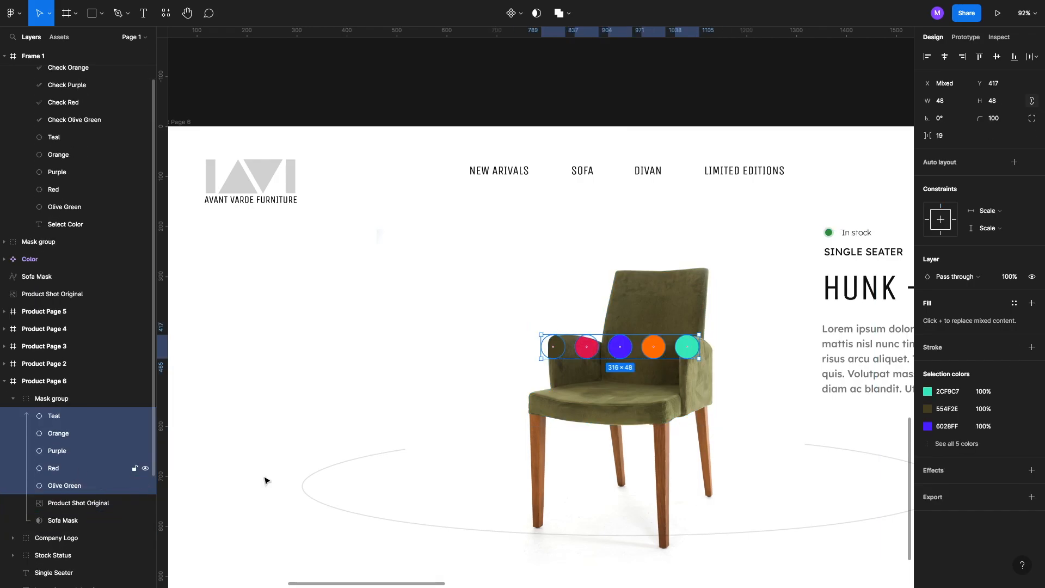
{"action": "left_click_drag", "start_coordinate": [622, 356], "coordinate": [631, 387]}
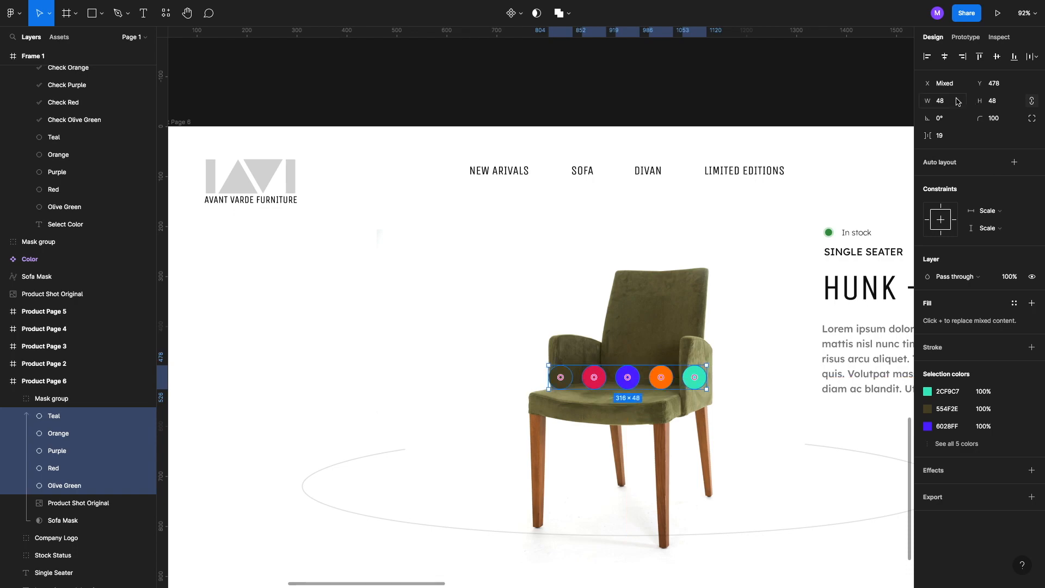
{"action": "left_click", "coordinate": [949, 59]}
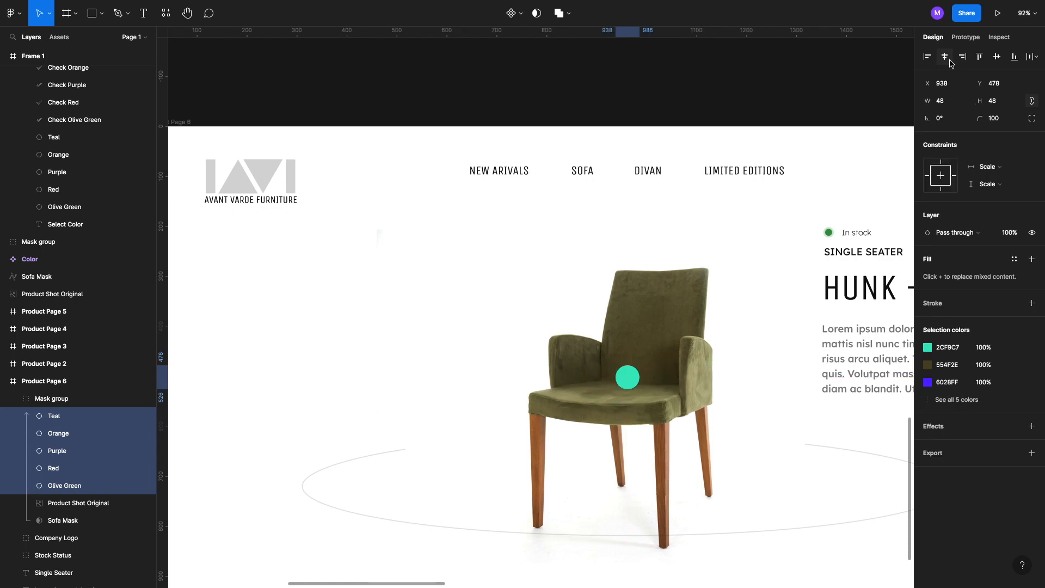
- Set the opacity of the Teal, Orange, Purple and Red circles in Product Page 6's mask group to 0%
{"action": "left_click", "coordinate": [96, 487]}
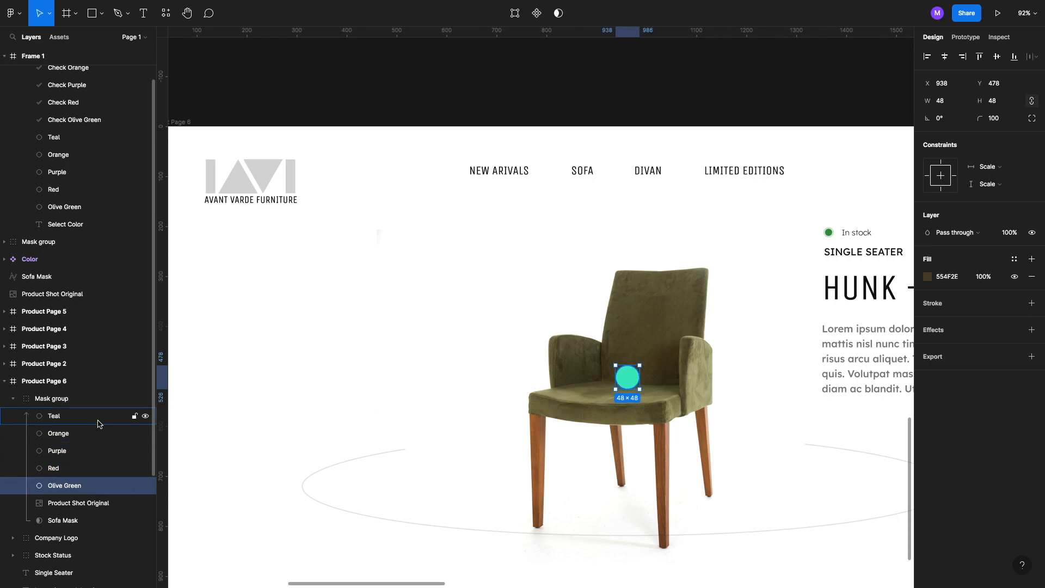
{"action": "left_click", "coordinate": [98, 422]}
{"action": "left_click", "coordinate": [99, 471], "text": "shift"}
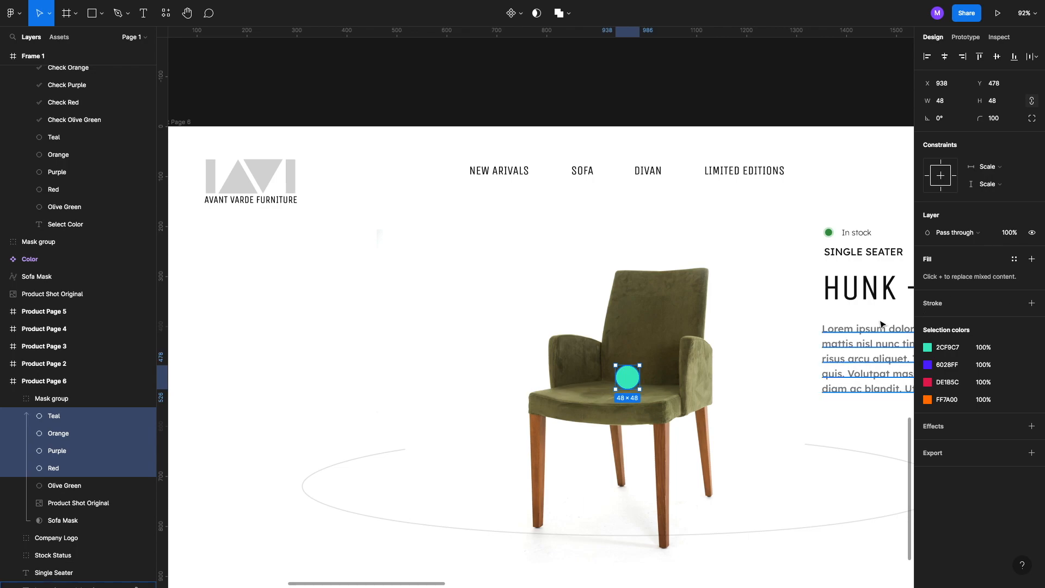
{"action": "key", "text": "0"}
{"action": "key", "text": "0"}
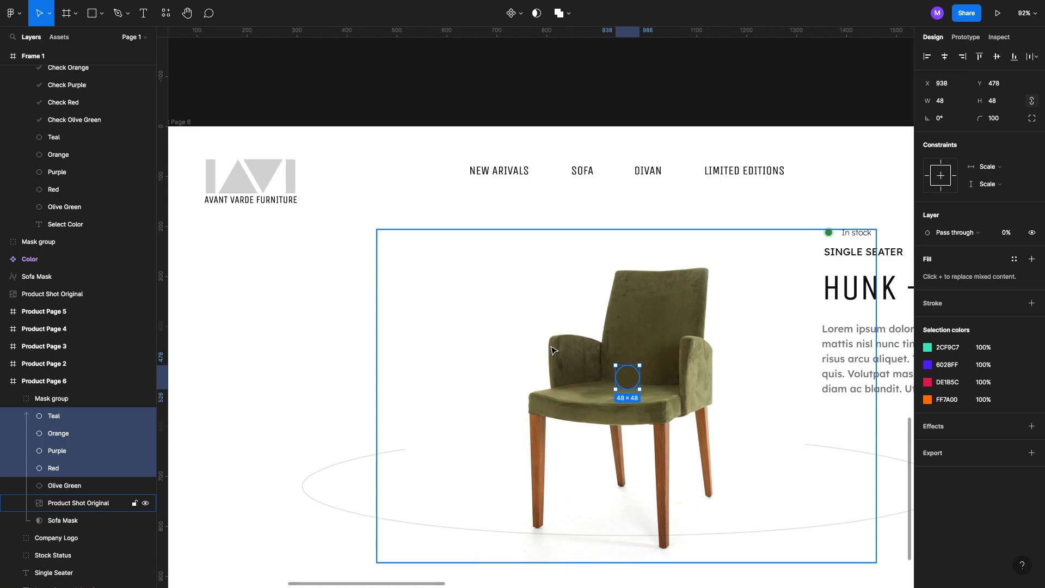
- Enlarge the Olive Green circle to about 556 × 478 to cover the chair's upholstery, and set all five circles' blend mode to Color
{"action": "left_click", "coordinate": [111, 486]}
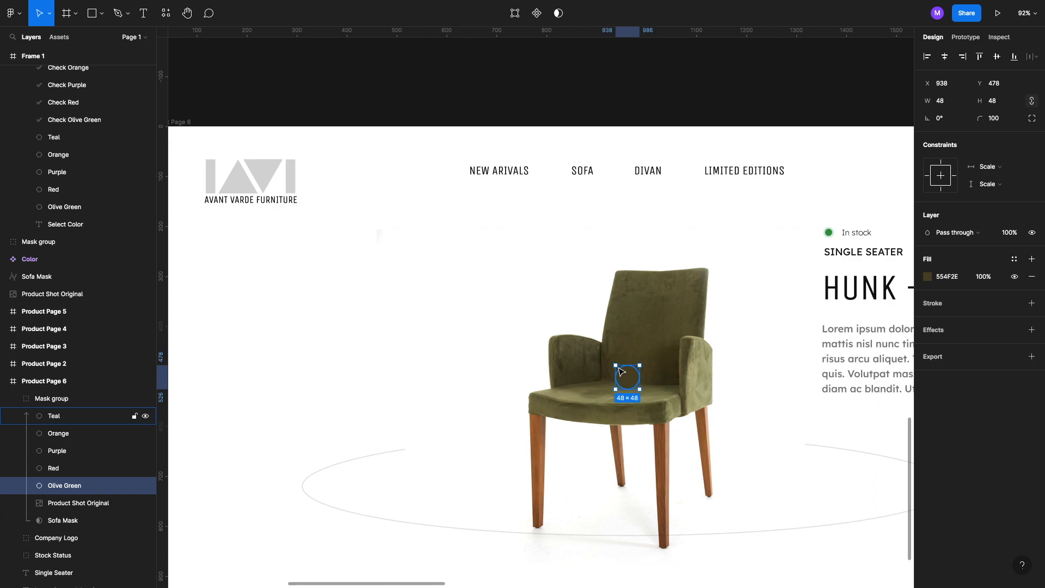
{"action": "left_click_drag", "start_coordinate": [616, 366], "coordinate": [489, 257]}
{"action": "left_click", "coordinate": [68, 422]}
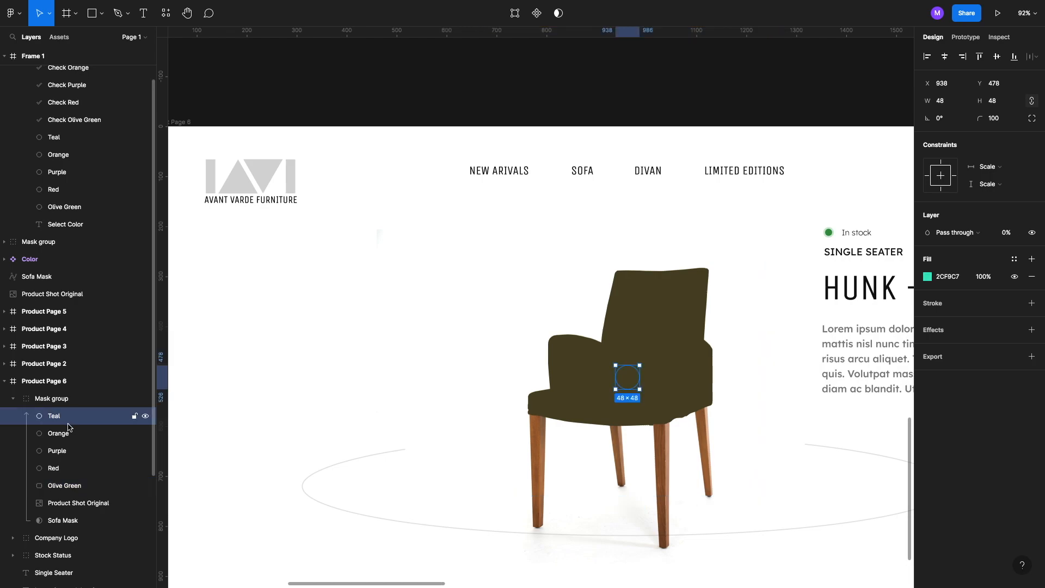
{"action": "left_click", "coordinate": [68, 483], "text": "shift"}
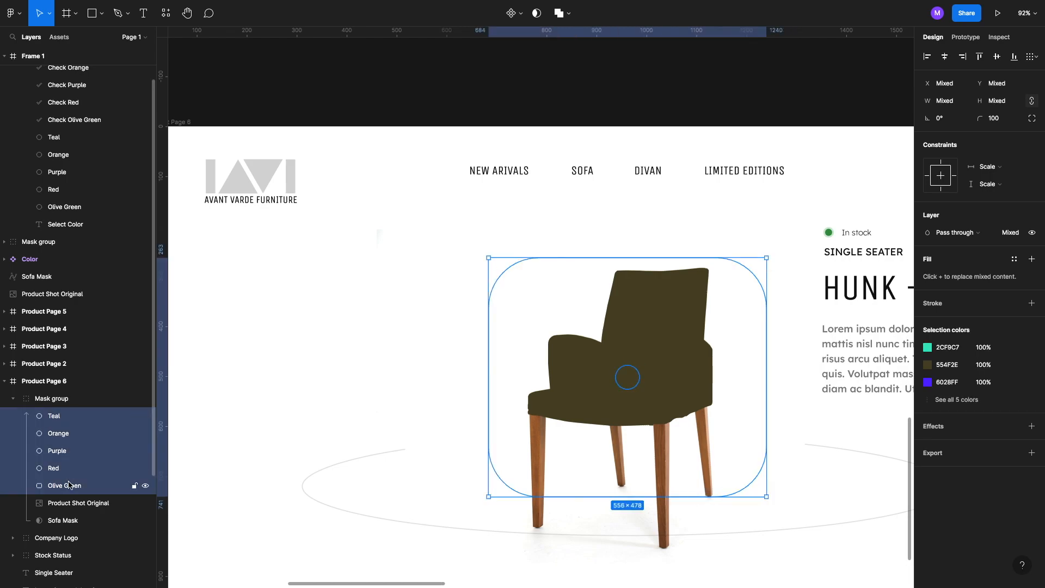
{"action": "left_click", "coordinate": [964, 235]}
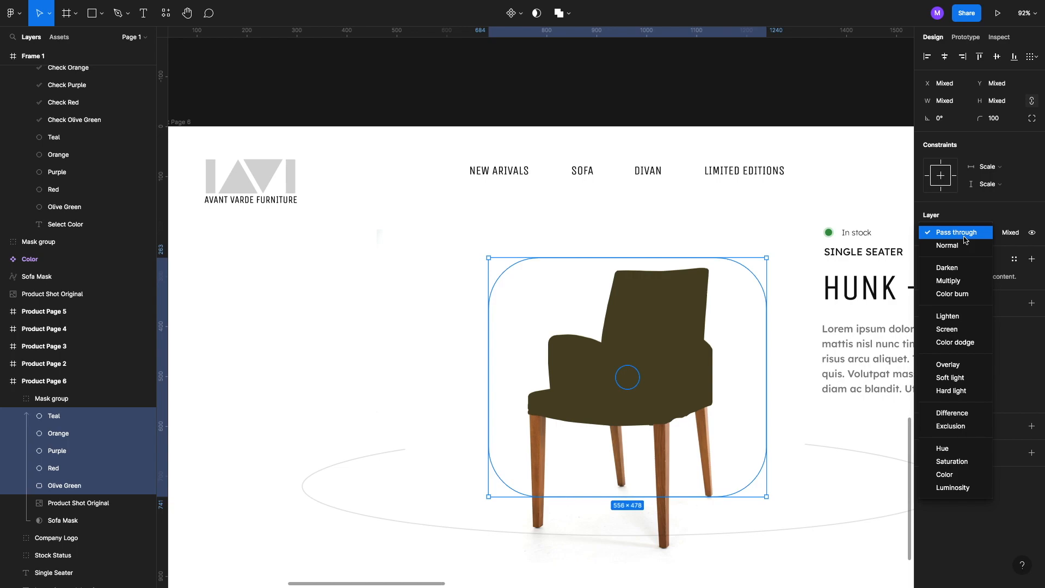
{"action": "left_click", "coordinate": [959, 473]}
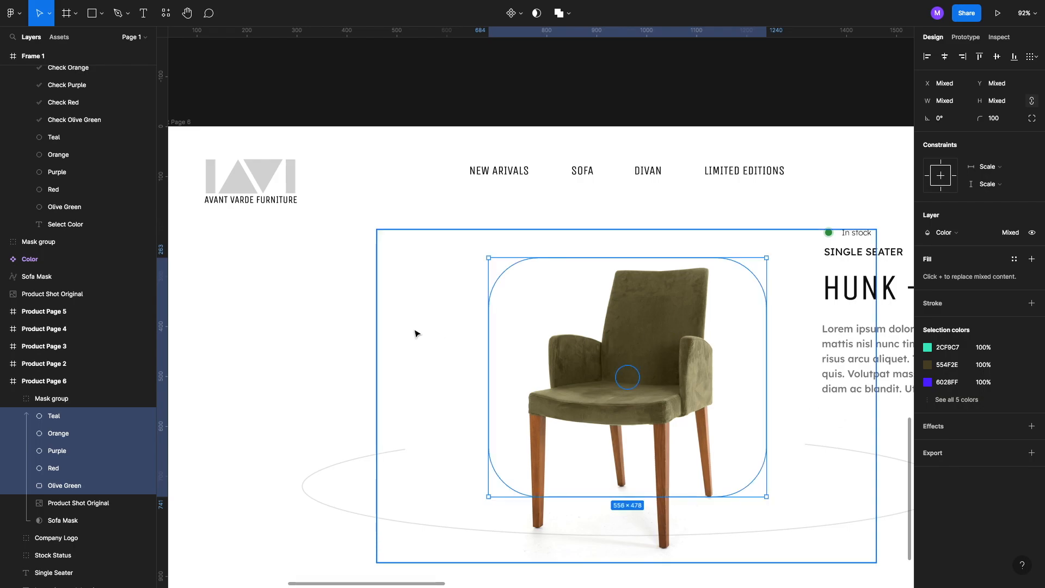
- Turn the Color frame with the swatches in Frame 1 into a component
{"action": "scroll", "coordinate": [414, 333], "scroll_direction": "down", "scroll_amount": 10}
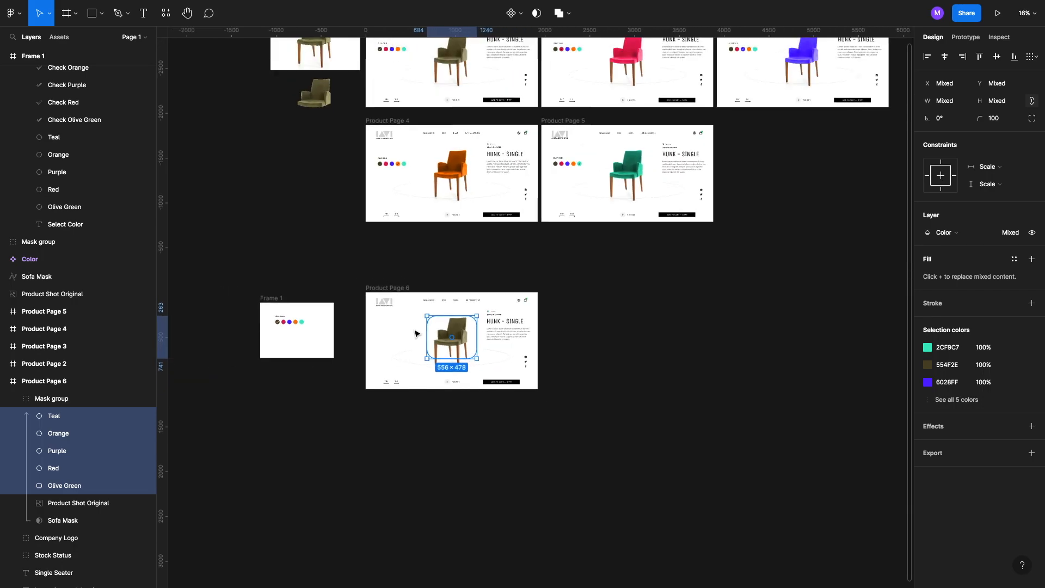
{"action": "scroll", "coordinate": [415, 333], "scroll_direction": "up", "scroll_amount": 1}
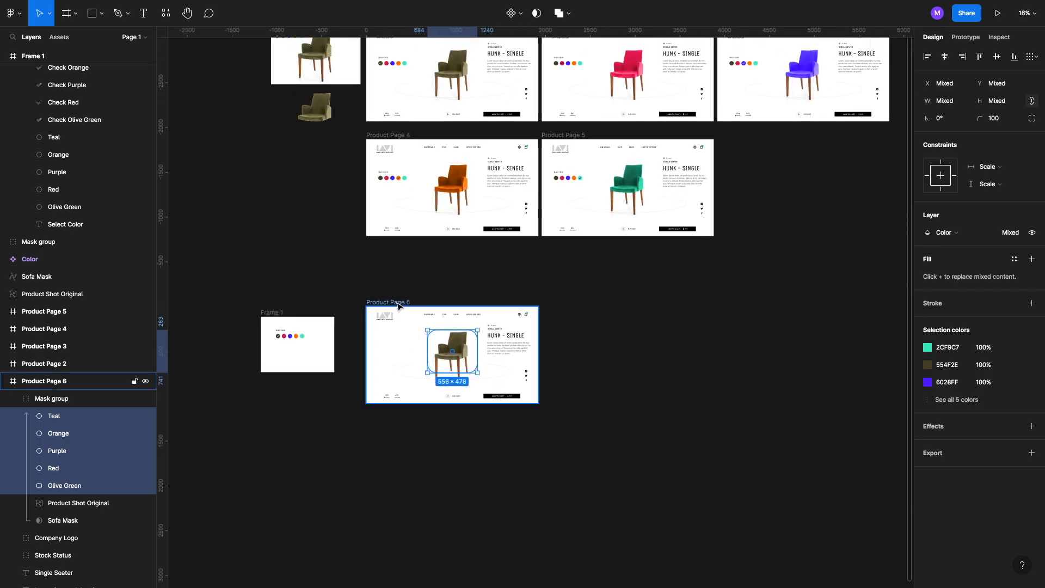
{"action": "left_click", "coordinate": [288, 328]}
{"action": "scroll", "coordinate": [290, 340], "scroll_direction": "up", "scroll_amount": 6}
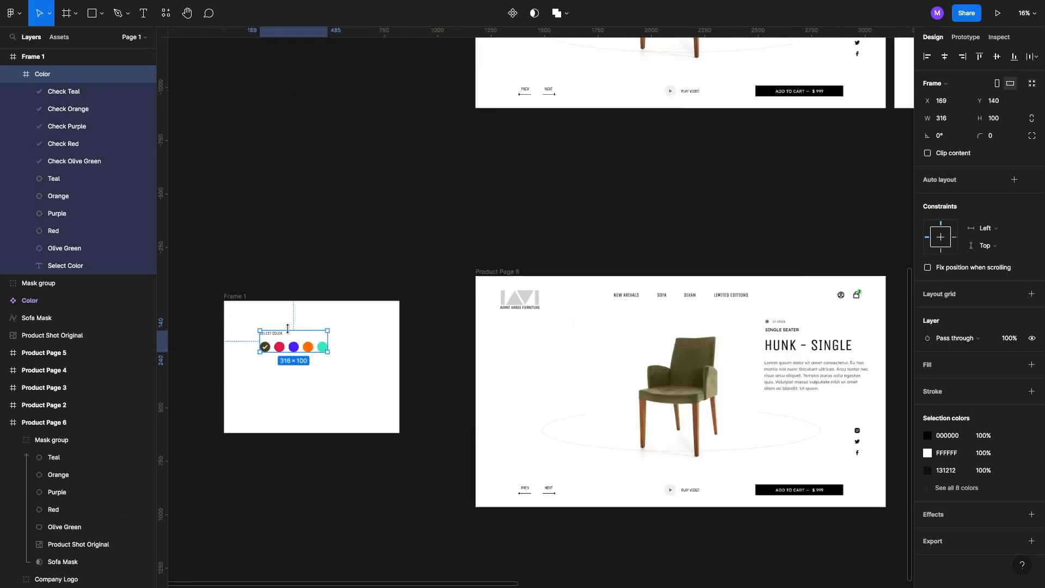
{"action": "left_click", "coordinate": [512, 13]}
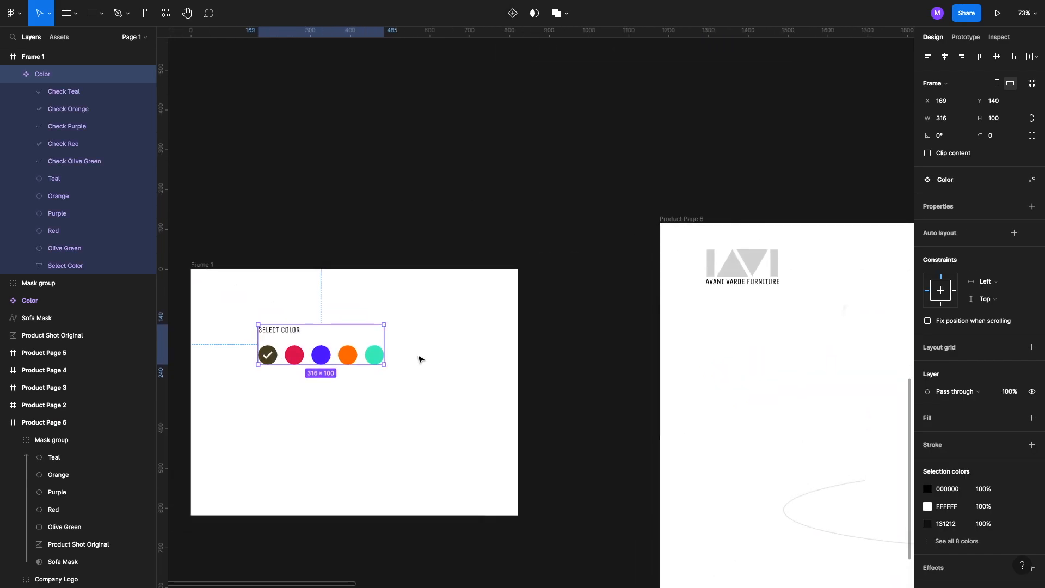
- Copy the Color component out of Frame 1 and place the instance below the logo in Product Page 6 at X 129, Y 296
{"action": "scroll", "coordinate": [420, 357], "scroll_direction": "down", "scroll_amount": 5}
{"action": "scroll", "coordinate": [419, 355], "scroll_direction": "right", "scroll_amount": 1}
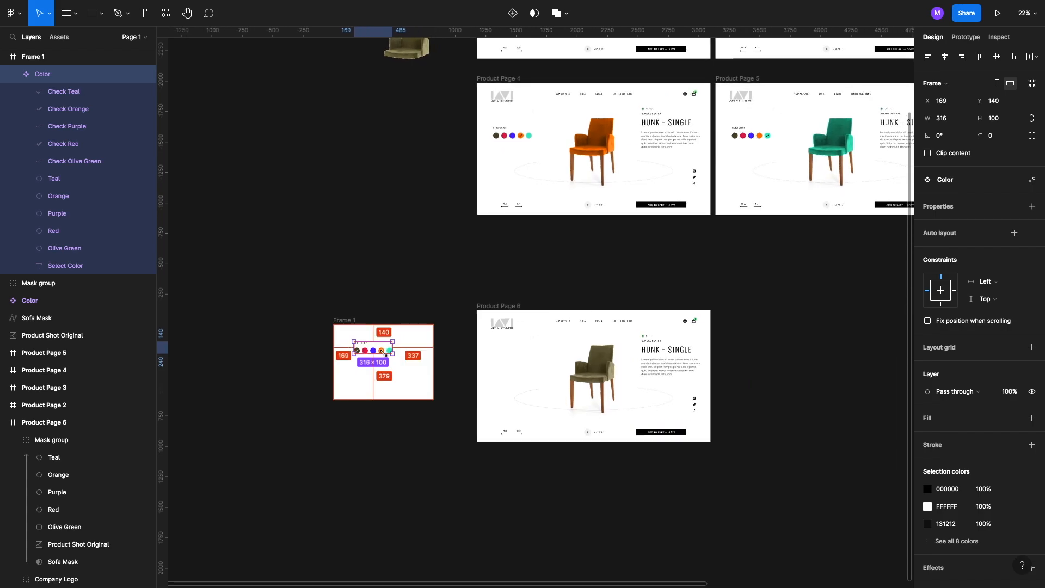
{"action": "left_click_drag", "start_coordinate": [375, 351], "coordinate": [455, 369], "text": "alt"}
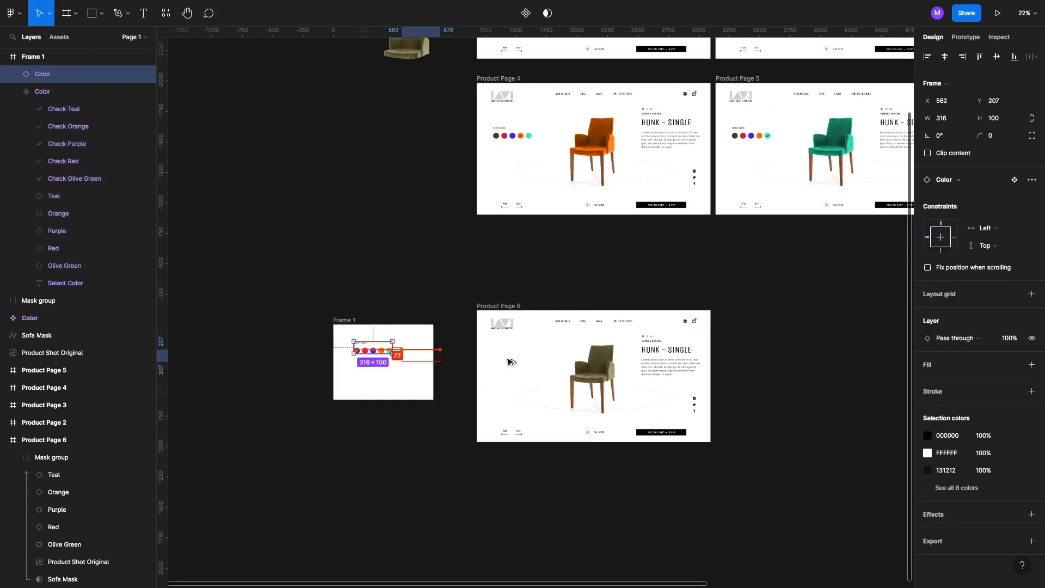
{"action": "scroll", "coordinate": [445, 389], "scroll_direction": "up", "scroll_amount": 2}
{"action": "left_click_drag", "start_coordinate": [505, 372], "coordinate": [498, 368]}
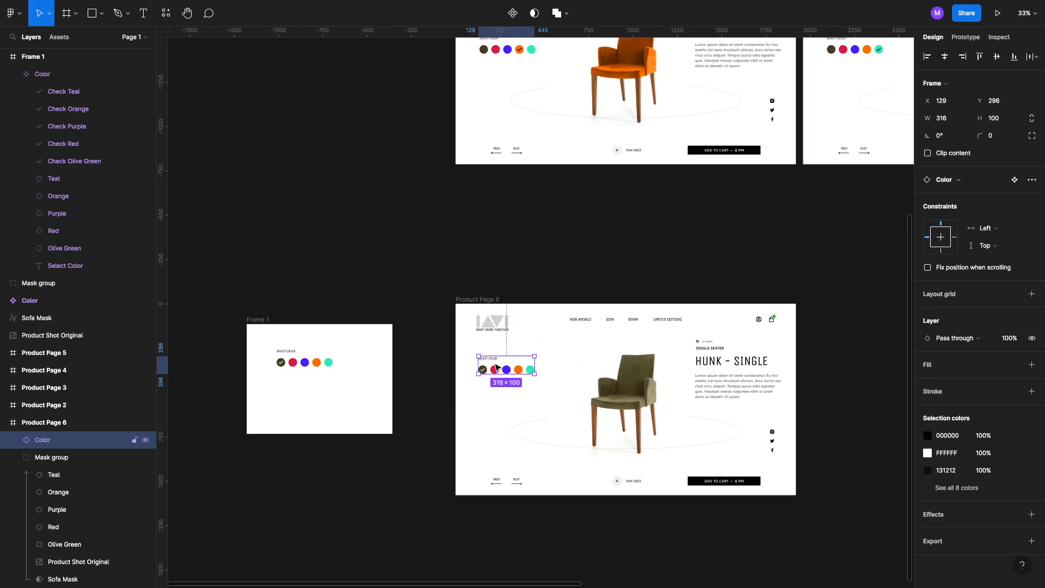
- Duplicate Product Page 6 four times and arrange the pages in a row of three with two below
{"action": "scroll", "coordinate": [497, 368], "scroll_direction": "up", "scroll_amount": 5}
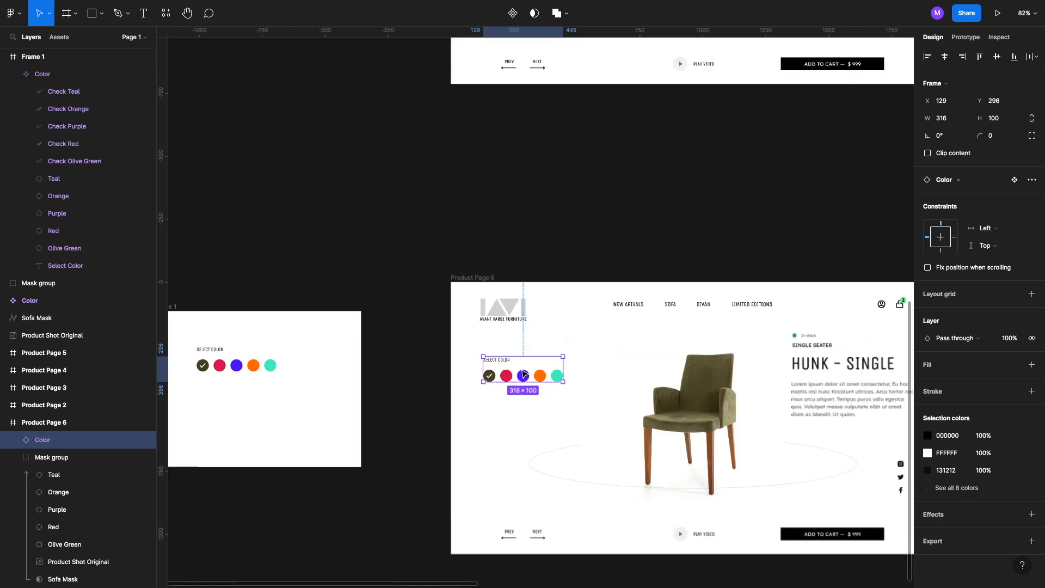
{"action": "scroll", "coordinate": [523, 376], "scroll_direction": "down", "scroll_amount": 7}
{"action": "scroll", "coordinate": [522, 371], "scroll_direction": "right", "scroll_amount": 1}
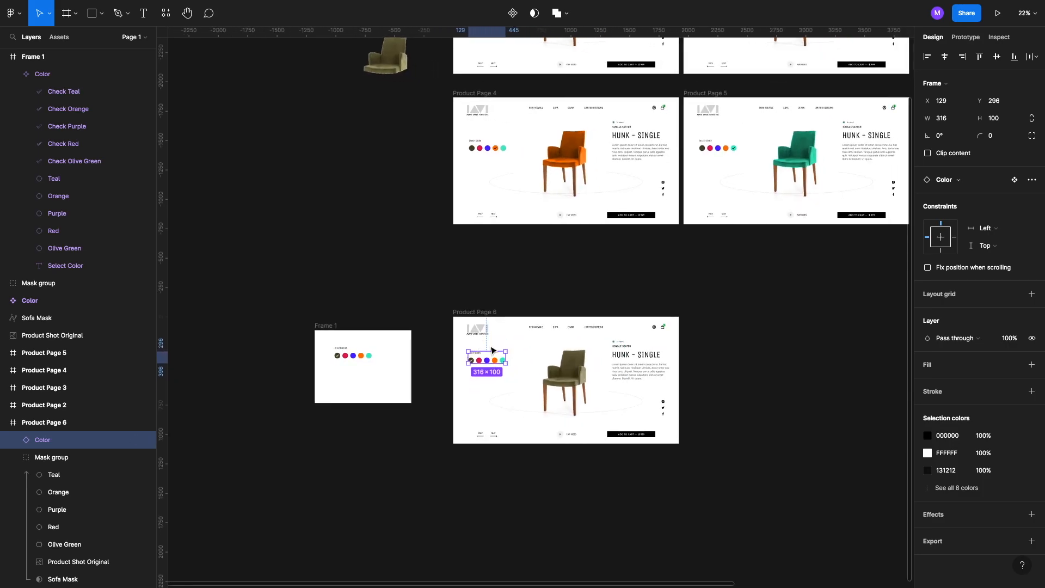
{"action": "scroll", "coordinate": [492, 350], "scroll_direction": "right", "scroll_amount": 1}
{"action": "scroll", "coordinate": [491, 350], "scroll_direction": "down", "scroll_amount": 1}
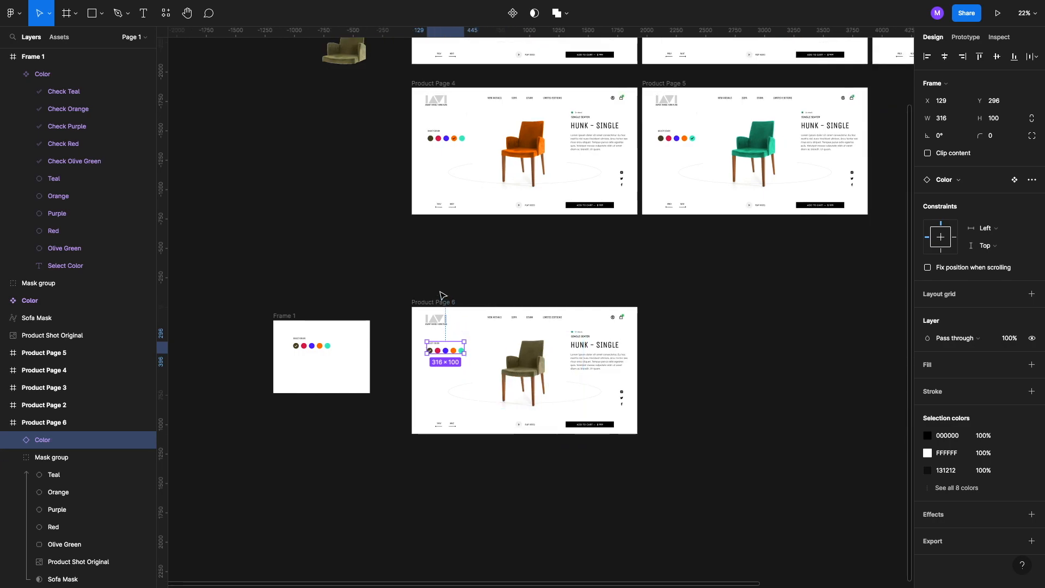
{"action": "left_click", "coordinate": [441, 305]}
{"action": "scroll", "coordinate": [440, 301], "scroll_direction": "down", "scroll_amount": 1}
{"action": "scroll", "coordinate": [439, 301], "scroll_direction": "right", "scroll_amount": 1}
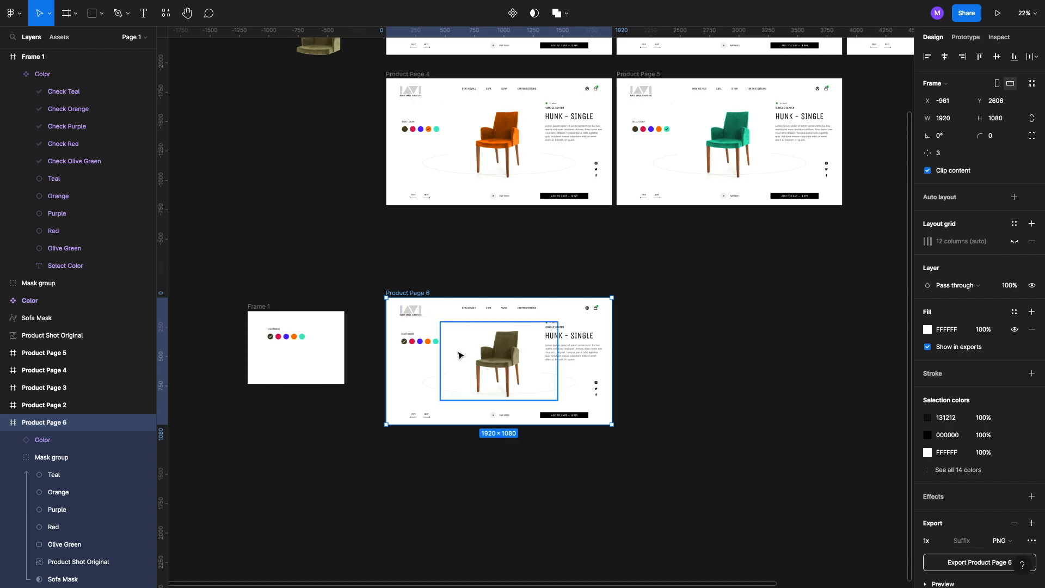
{"action": "scroll", "coordinate": [460, 352], "scroll_direction": "down", "scroll_amount": 5}
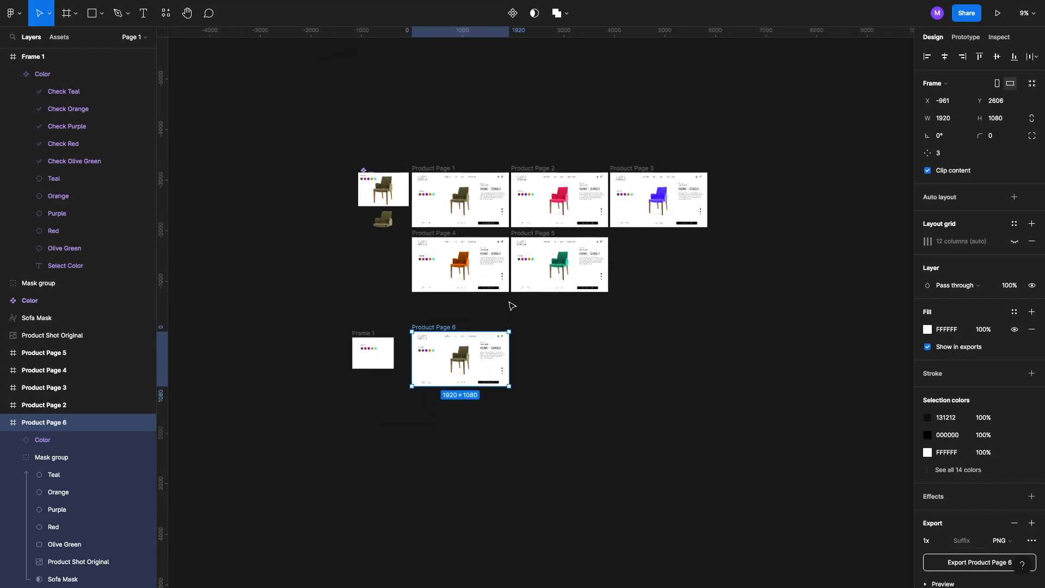
{"action": "key", "text": "ctrl+d"}
{"action": "key", "text": "ctrl+d"}
{"action": "key", "text": "ctrl+d"}
{"action": "key", "text": "ctrl+d"}
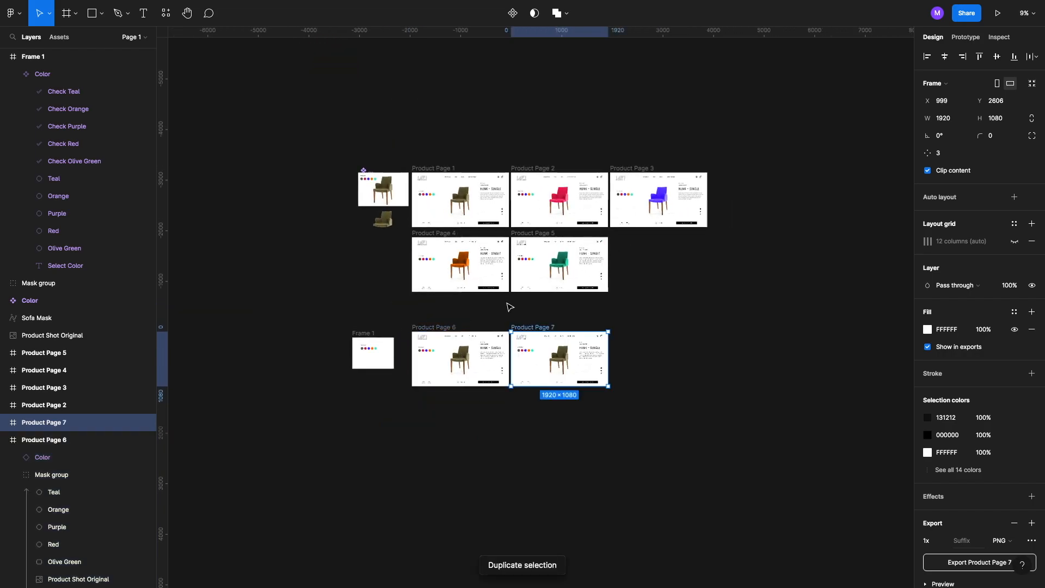
{"action": "left_click_drag", "start_coordinate": [773, 355], "coordinate": [476, 427]}
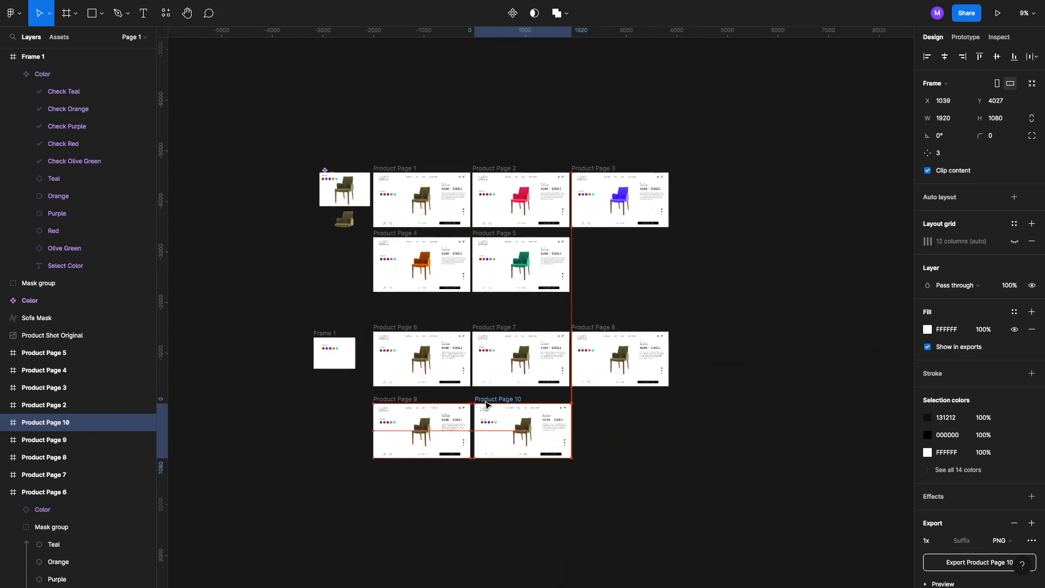
{"action": "scroll", "coordinate": [468, 397], "scroll_direction": "up", "scroll_amount": 5}
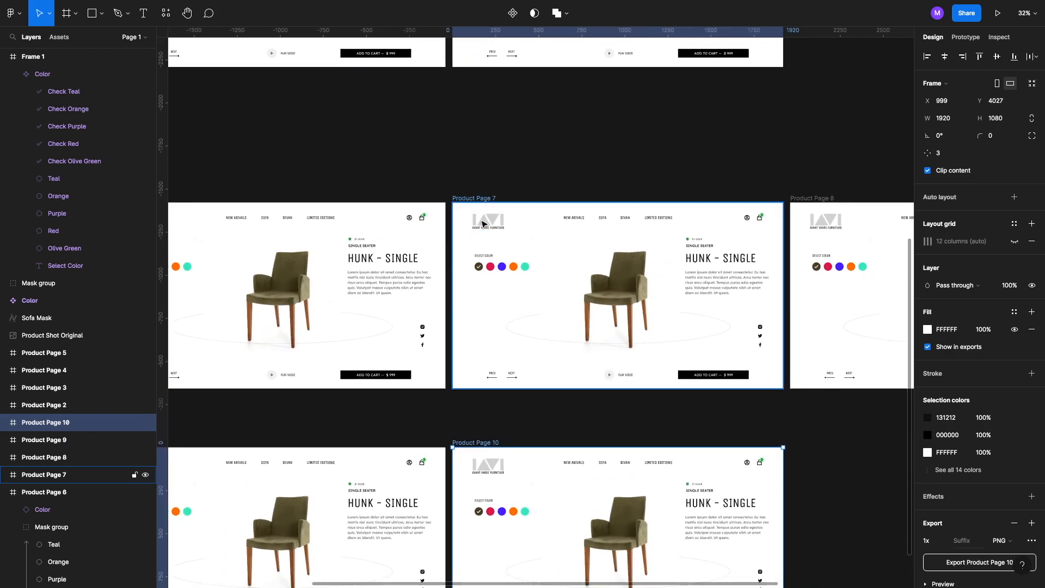
{"action": "scroll", "coordinate": [497, 311], "scroll_direction": "down", "scroll_amount": 5}
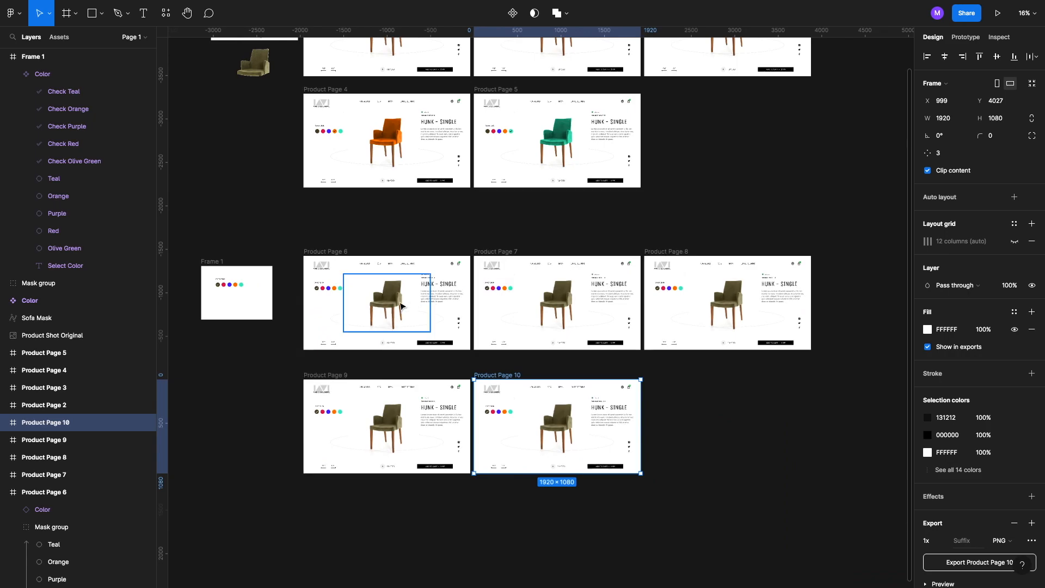
{"action": "scroll", "coordinate": [313, 291], "scroll_direction": "up", "scroll_amount": 5}
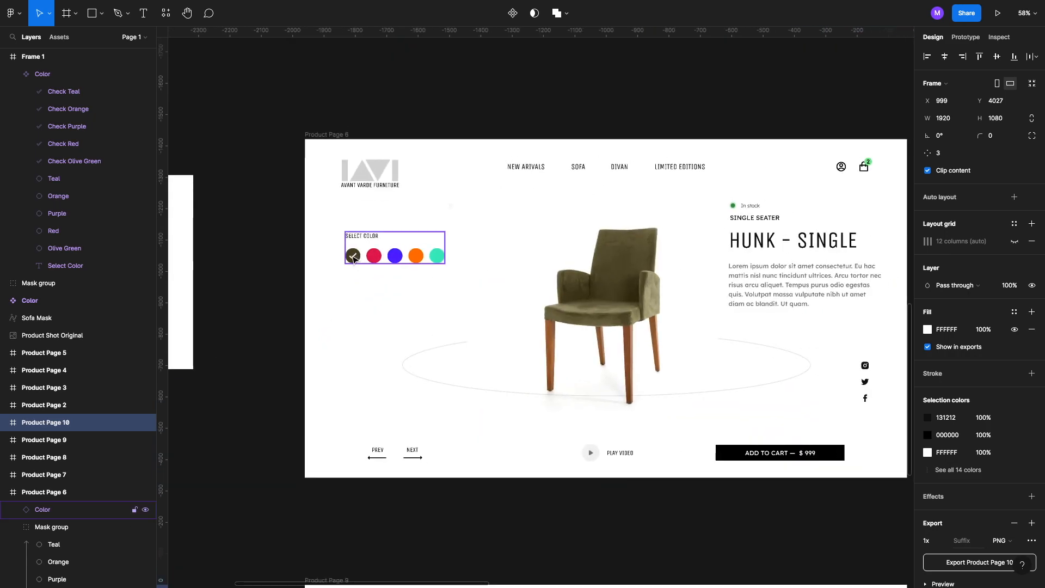
{"action": "scroll", "coordinate": [490, 347], "scroll_direction": "down", "scroll_amount": 5}
{"action": "scroll", "coordinate": [490, 349], "scroll_direction": "right", "scroll_amount": 2}
{"action": "scroll", "coordinate": [490, 349], "scroll_direction": "down", "scroll_amount": 1}
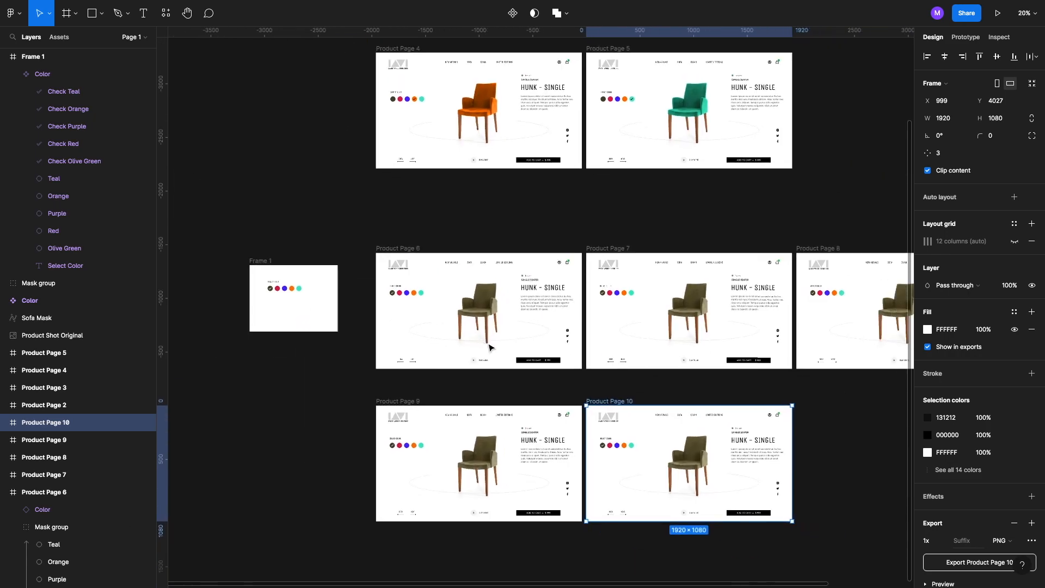
- Set the opacity of the Check Olive Green layer inside Product Page 7's Color instance to 0%
{"action": "left_click", "coordinate": [602, 290]}
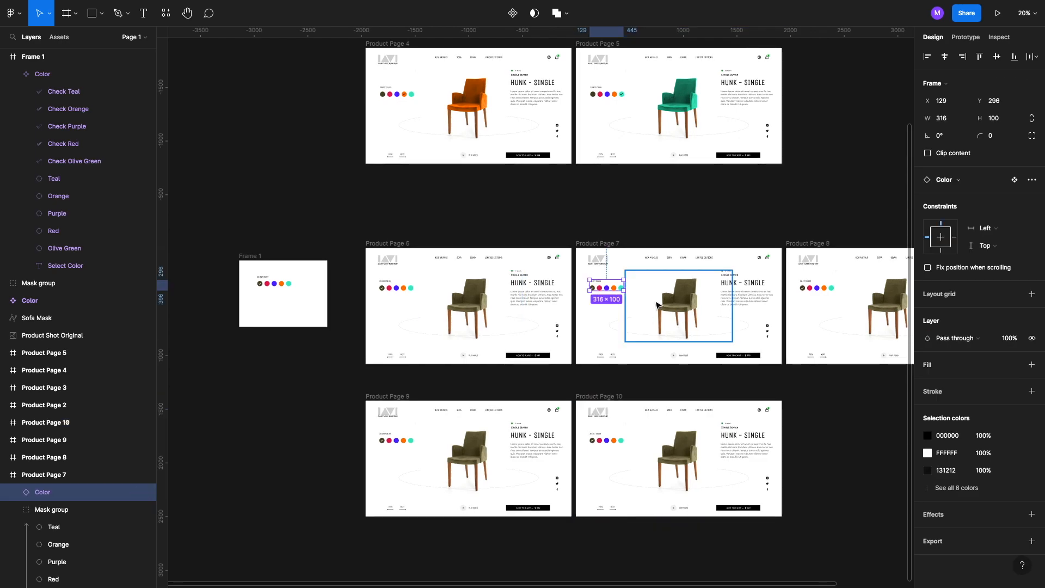
{"action": "left_click", "coordinate": [668, 317]}
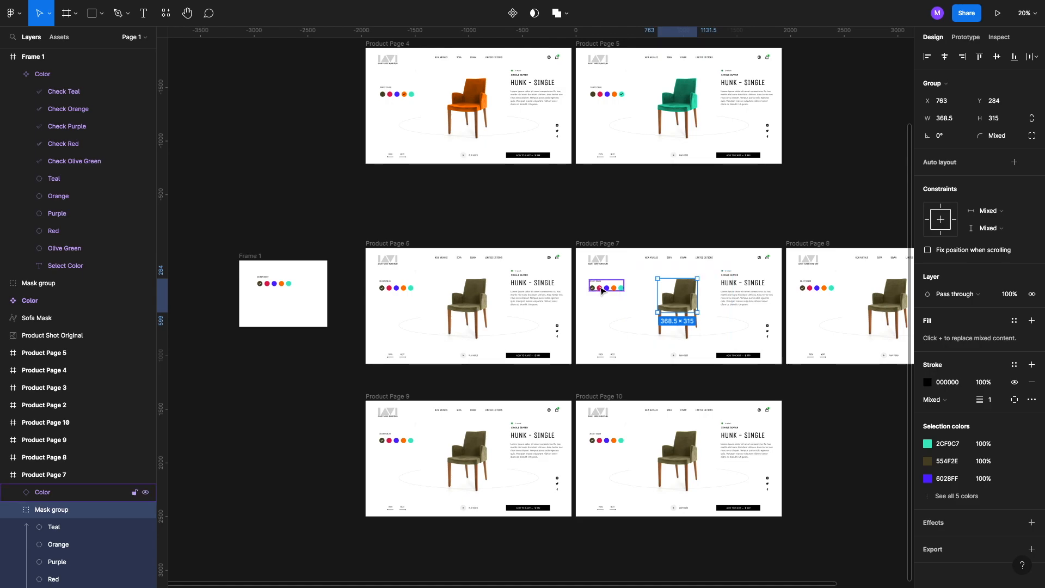
{"action": "left_click", "coordinate": [603, 299]}
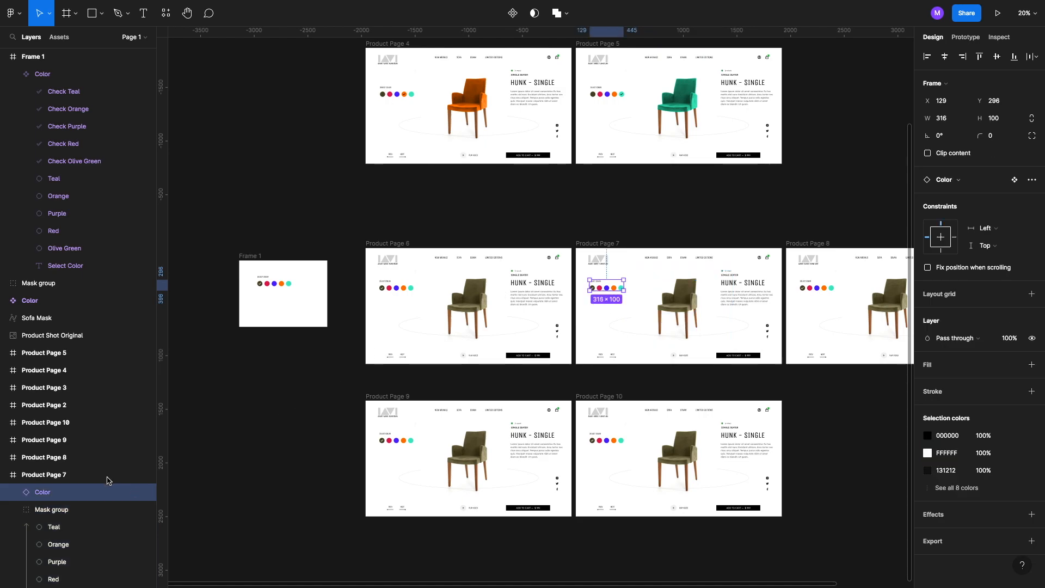
{"action": "scroll", "coordinate": [107, 480], "scroll_direction": "down", "scroll_amount": 3}
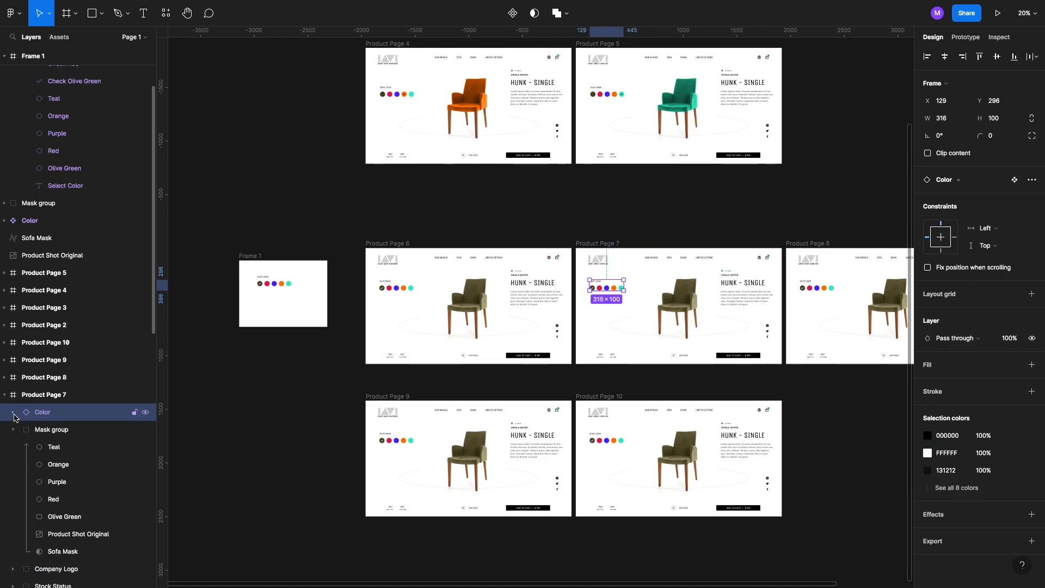
{"action": "left_click", "coordinate": [13, 413]}
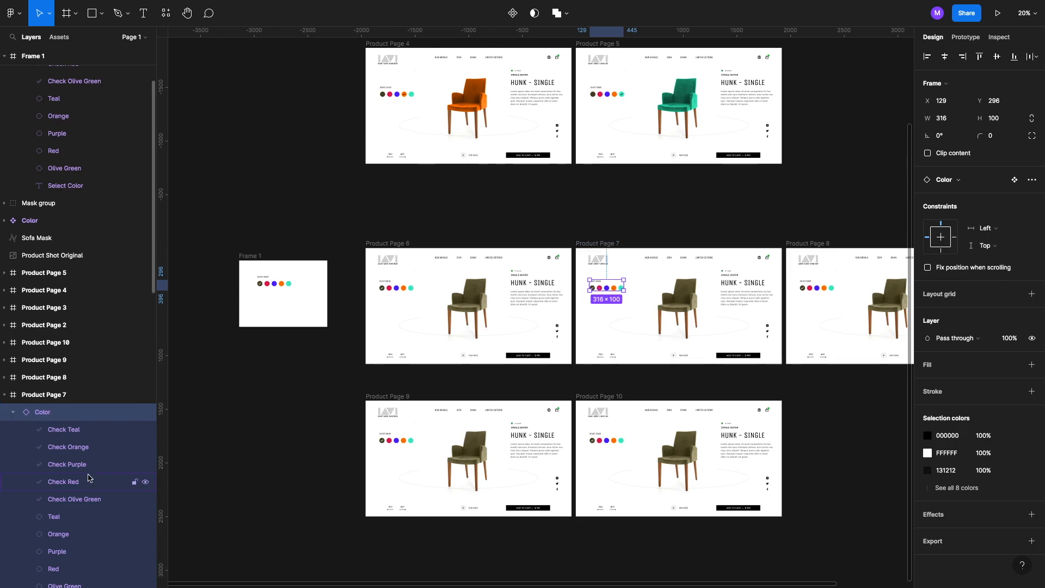
{"action": "scroll", "coordinate": [89, 477], "scroll_direction": "down", "scroll_amount": 1}
{"action": "scroll", "coordinate": [88, 468], "scroll_direction": "down", "scroll_amount": 1}
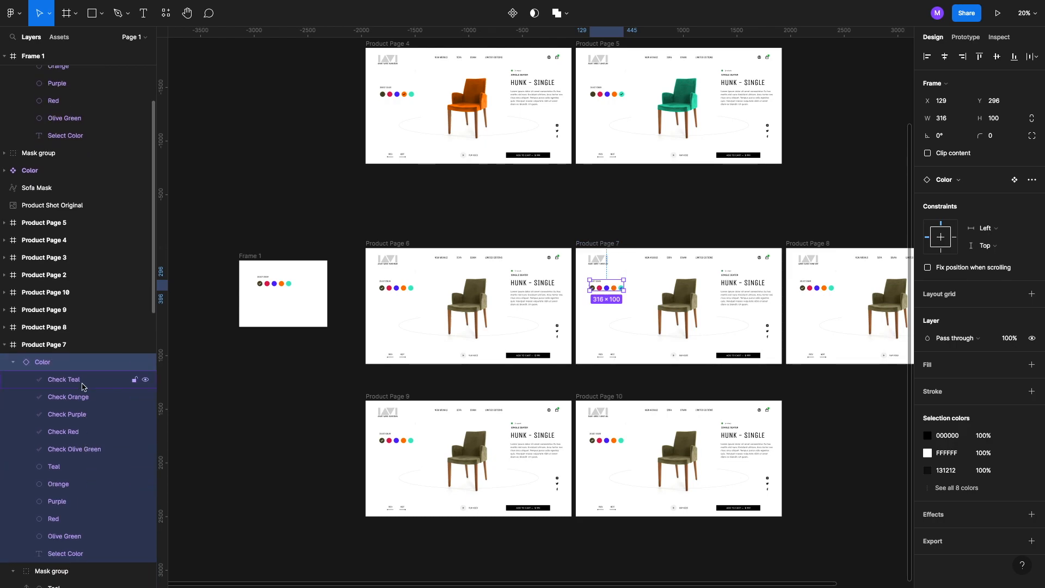
{"action": "left_click", "coordinate": [82, 383]}
{"action": "left_click", "coordinate": [84, 451]}
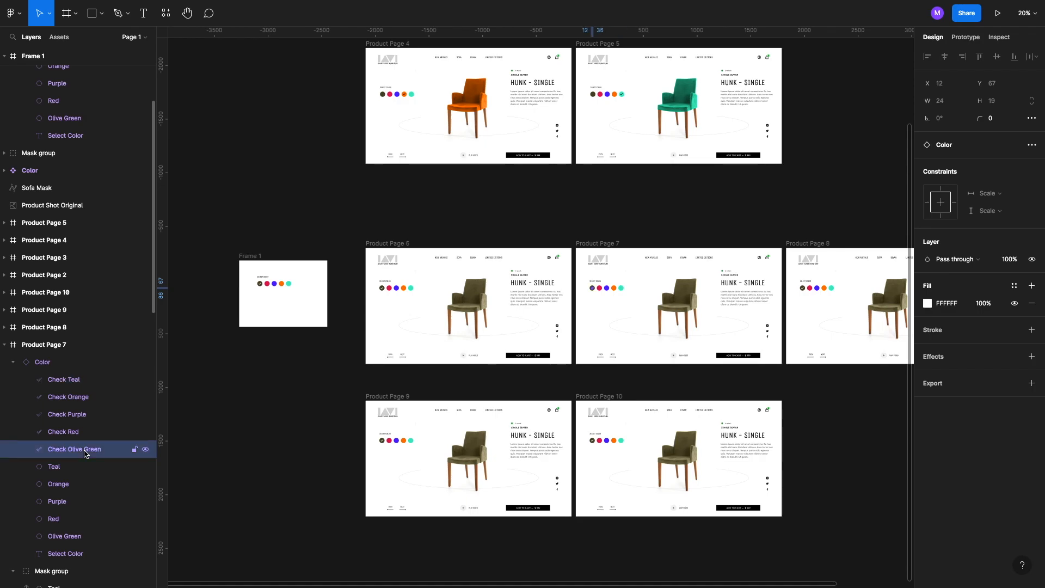
{"action": "key", "text": "0"}
{"action": "key", "text": "0"}
{"action": "scroll", "coordinate": [606, 308], "scroll_direction": "up", "scroll_amount": 5}
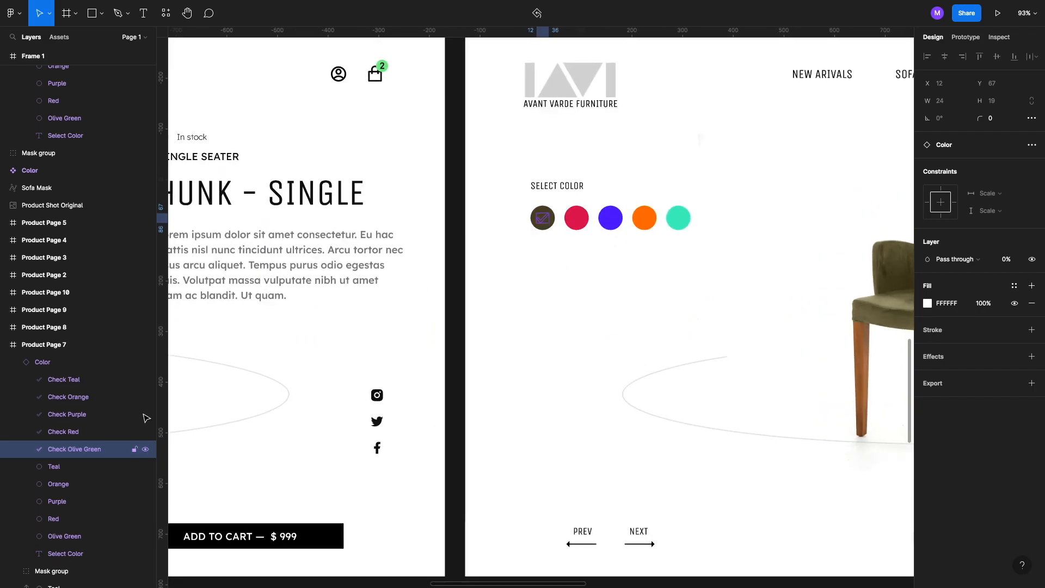
- Set the opacity of the Check Red layer inside Product Page 7's Color instance to 100%
{"action": "left_click", "coordinate": [89, 437]}
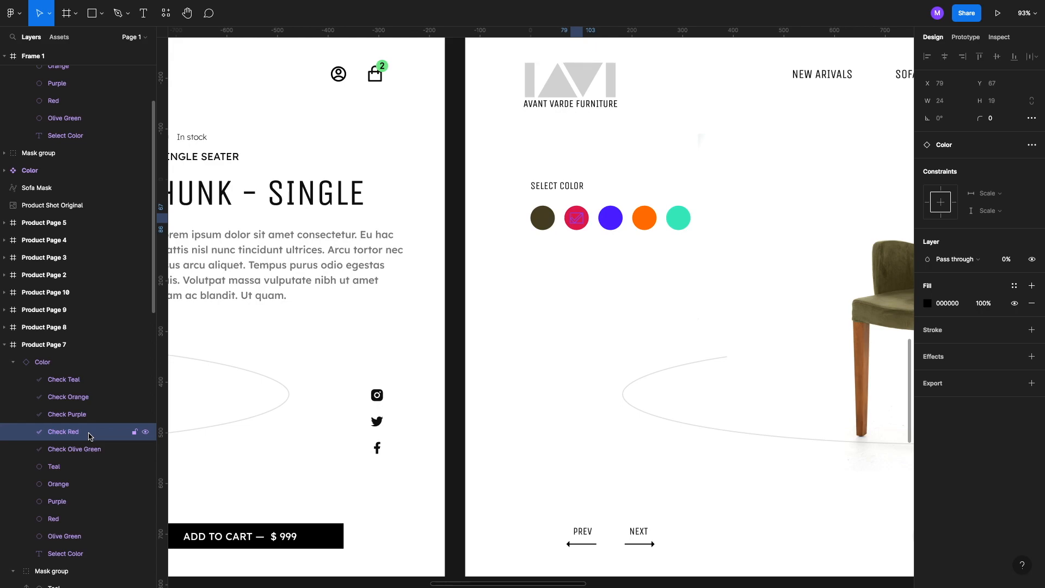
{"action": "key", "text": "0"}
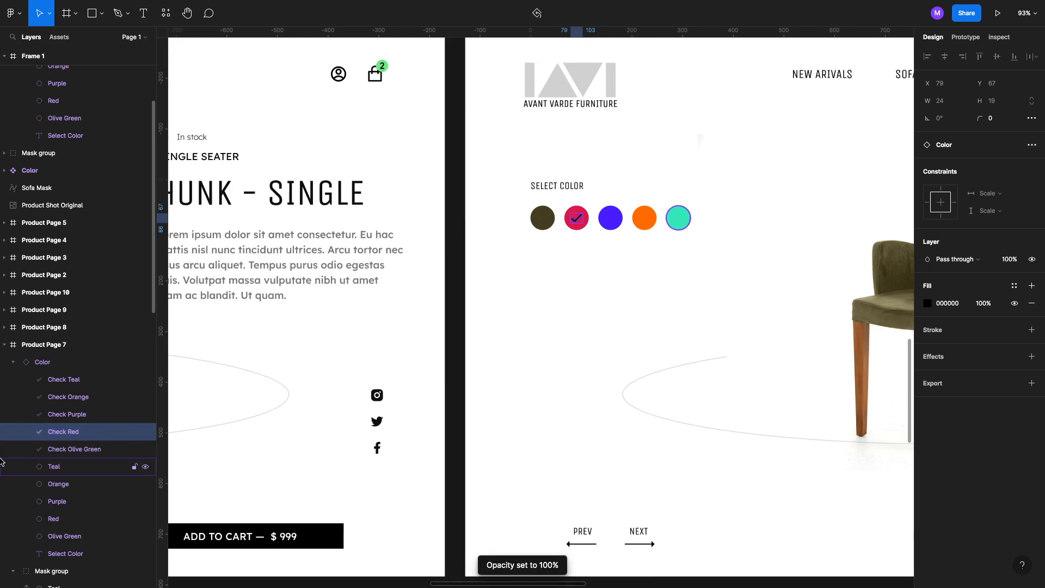
{"action": "left_click", "coordinate": [13, 359]}
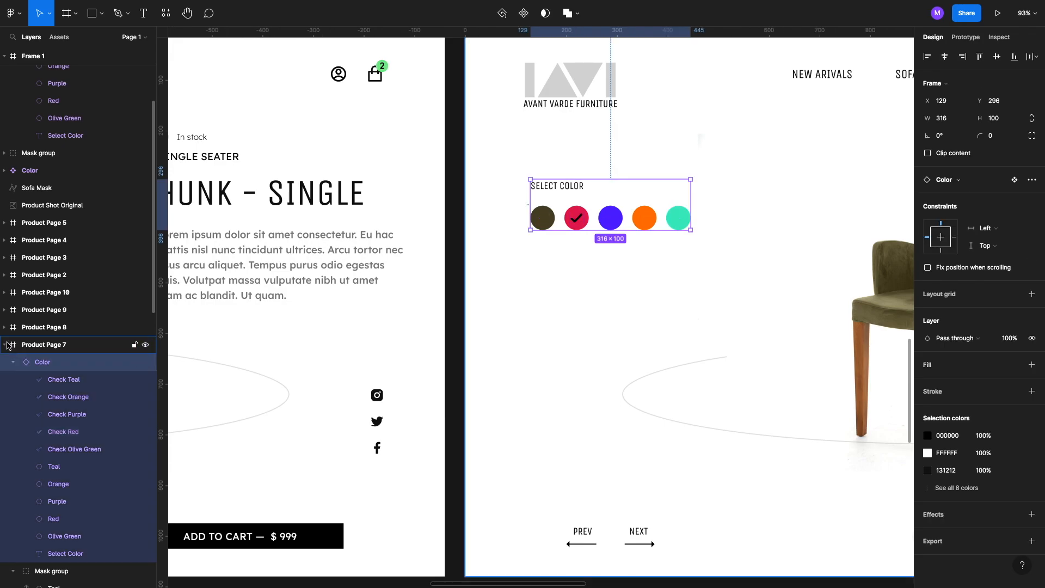
{"action": "left_click", "coordinate": [6, 344]}
- In Product Page 8's Color instance, set Check Olive Green to 0% opacity and Check Purple to 100%
{"action": "scroll", "coordinate": [411, 456], "scroll_direction": "down", "scroll_amount": 5}
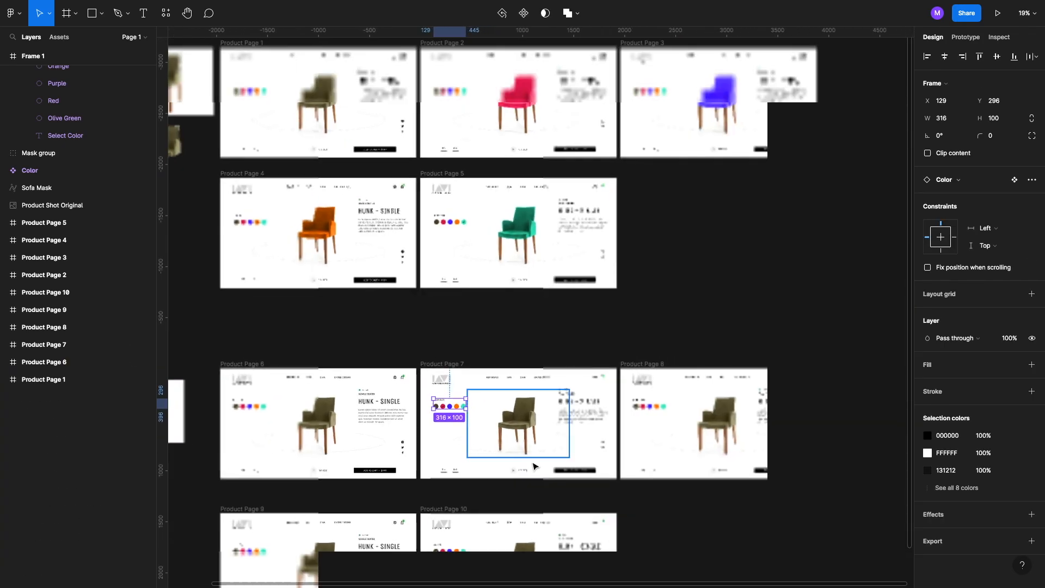
{"action": "scroll", "coordinate": [651, 415], "scroll_direction": "down", "scroll_amount": 3}
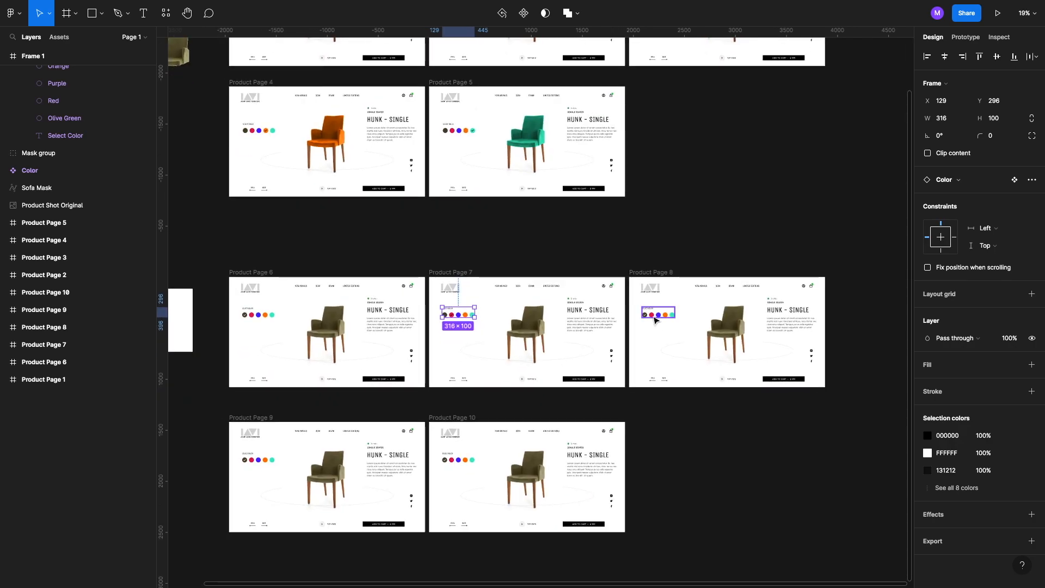
{"action": "left_click", "coordinate": [656, 320]}
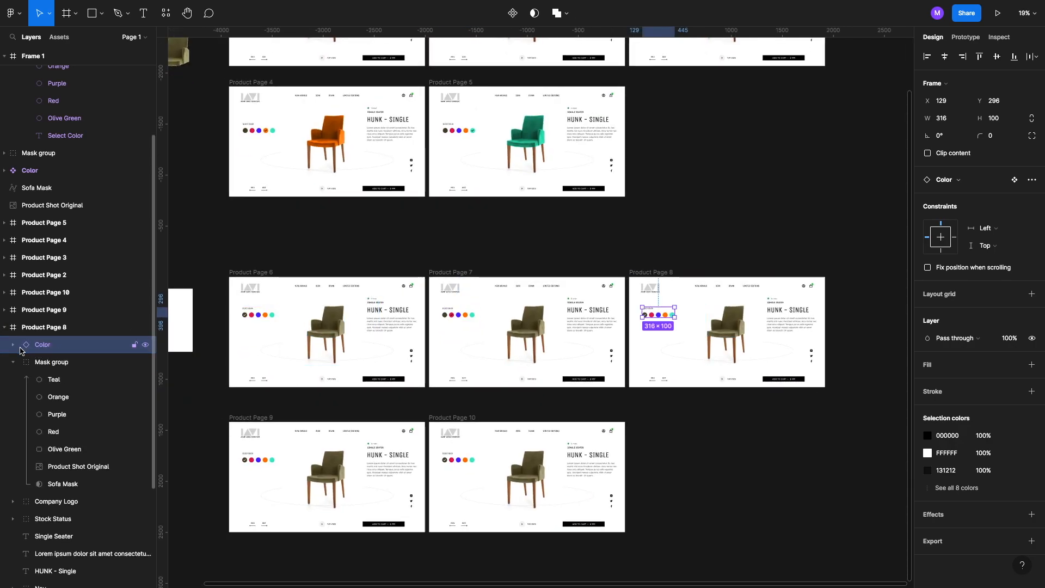
{"action": "left_click", "coordinate": [13, 344]}
{"action": "left_click", "coordinate": [71, 431]}
{"action": "key", "text": "0"}
{"action": "key", "text": "0"}
{"action": "left_click", "coordinate": [80, 396]}
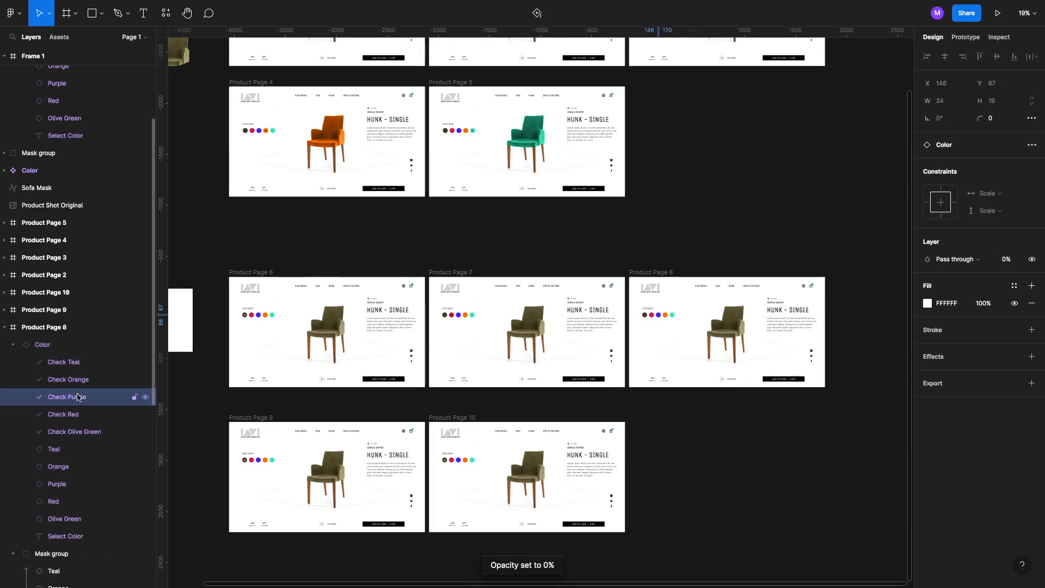
{"action": "key", "text": "0"}
- In Product Page 9's Color instance, set Check Olive Green to 0% opacity and Check Orange to 100%
{"action": "left_click", "coordinate": [251, 417]}
{"action": "left_click", "coordinate": [258, 459]}
{"action": "left_click", "coordinate": [15, 327]}
{"action": "left_click", "coordinate": [81, 415]}
{"action": "key", "text": "0"}
{"action": "key", "text": "0"}
{"action": "left_click", "coordinate": [82, 362]}
{"action": "key", "text": "0"}
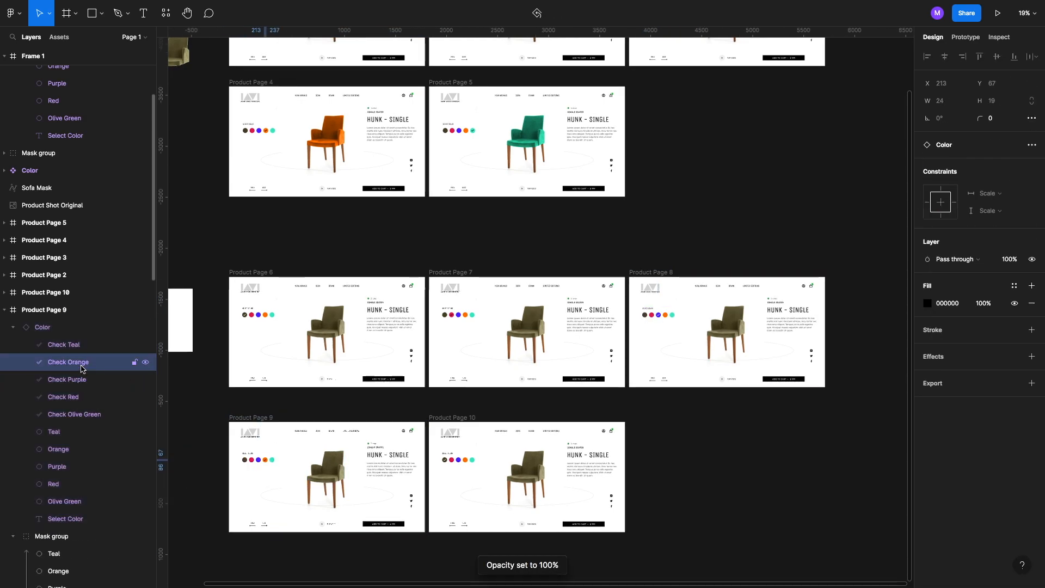
- In Product Page 10's Color instance, set Check Olive Green to 0% opacity and Check Teal to 100%
{"action": "left_click", "coordinate": [81, 292]}
{"action": "left_click", "coordinate": [5, 310]}
{"action": "left_click", "coordinate": [5, 327]}
{"action": "left_click", "coordinate": [5, 293]}
{"action": "left_click", "coordinate": [40, 310]}
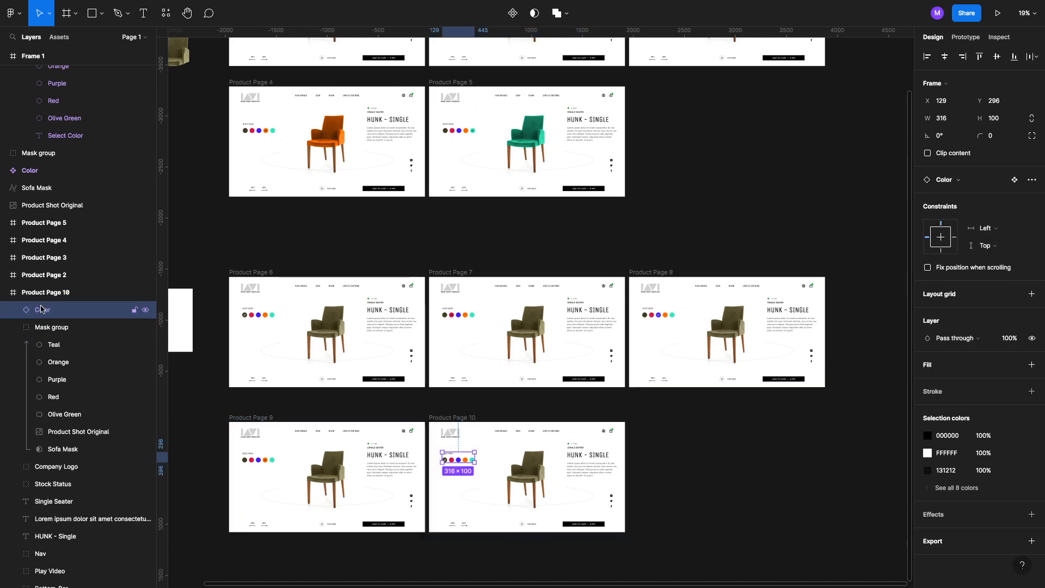
{"action": "left_click", "coordinate": [13, 310]}
{"action": "left_click", "coordinate": [73, 397]}
{"action": "key", "text": "0"}
{"action": "key", "text": "0"}
{"action": "left_click", "coordinate": [85, 328]}
{"action": "key", "text": "0"}
{"action": "left_click", "coordinate": [13, 310]}
- Shrink the Olive Green shape in Product Page 7's mask group to about 26 × 22 and set its opacity to 0%
{"action": "scroll", "coordinate": [286, 464], "scroll_direction": "down", "scroll_amount": 1}
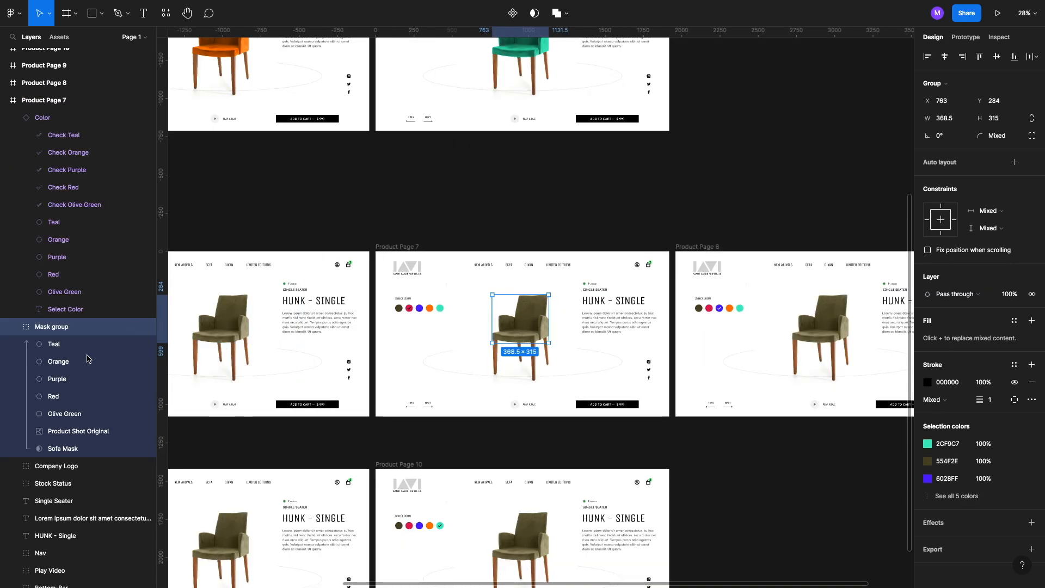
{"action": "left_click", "coordinate": [104, 419]}
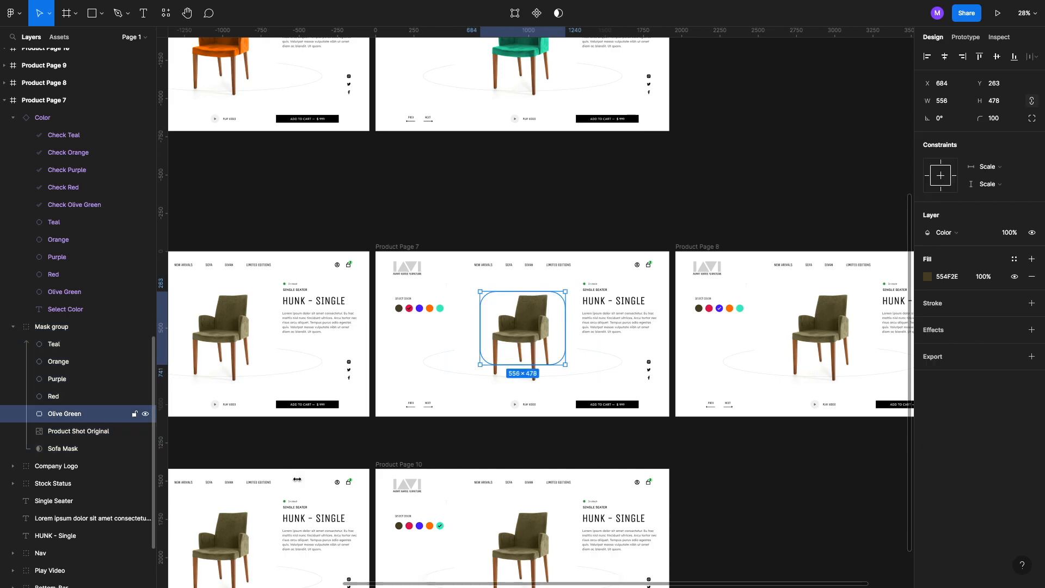
{"action": "scroll", "coordinate": [483, 401], "scroll_direction": "up", "scroll_amount": 5}
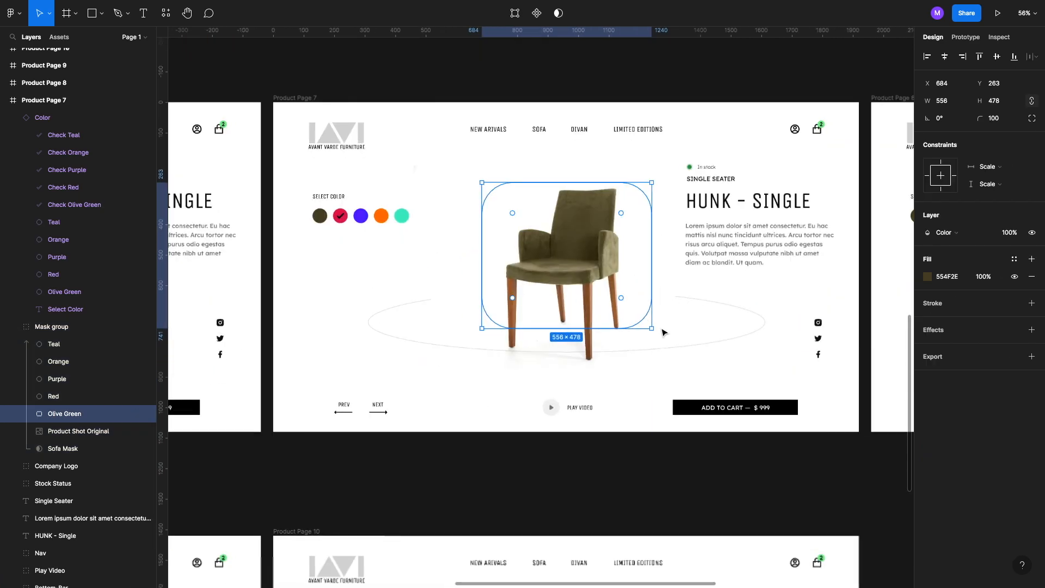
{"action": "left_click_drag", "start_coordinate": [621, 298], "coordinate": [567, 252]}
{"action": "scroll", "coordinate": [567, 261], "scroll_direction": "up", "scroll_amount": 5}
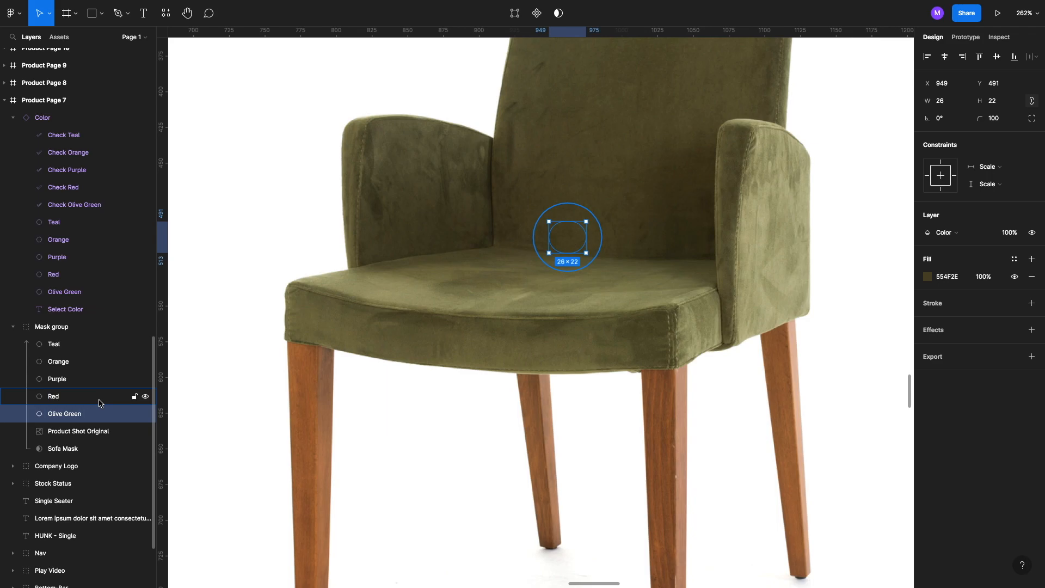
{"action": "key", "text": "0"}
{"action": "key", "text": "0"}
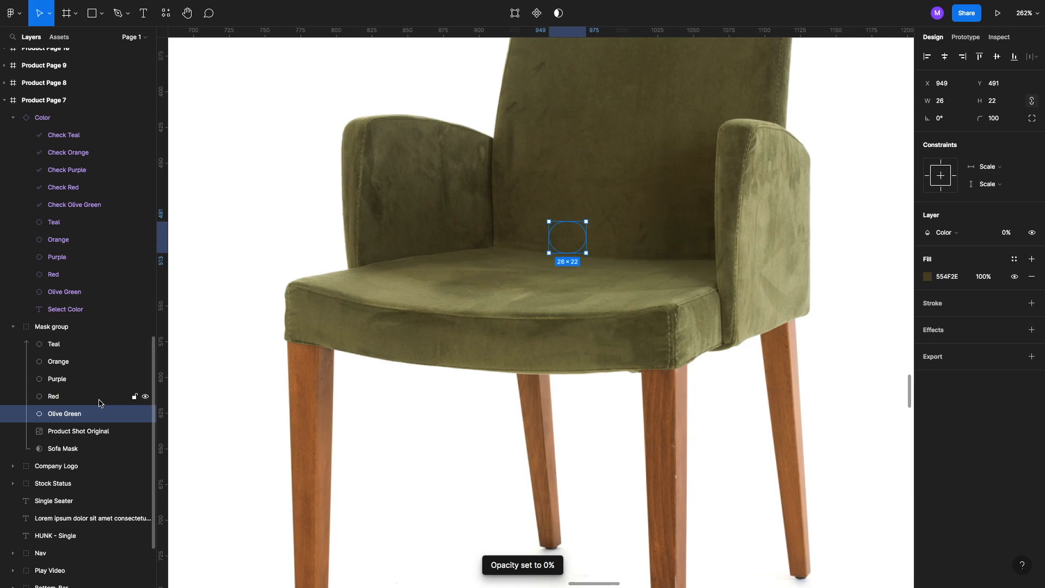
- Set the opacity of the Red circle in Product Page 7's mask group to 100%
{"action": "left_click", "coordinate": [99, 403]}
{"action": "key", "text": "0"}
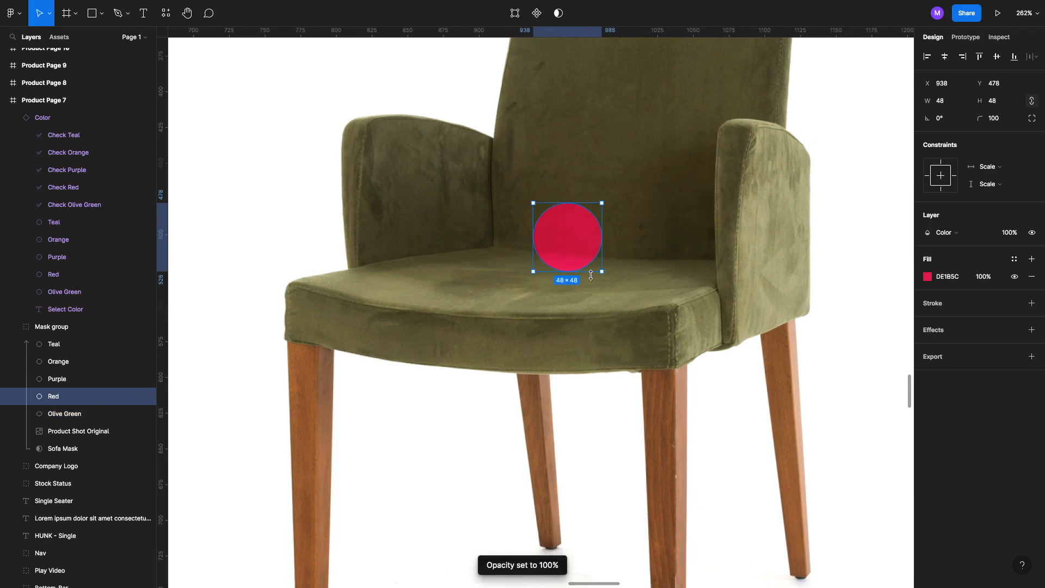
{"action": "scroll", "coordinate": [621, 272], "scroll_direction": "down", "scroll_amount": 5}
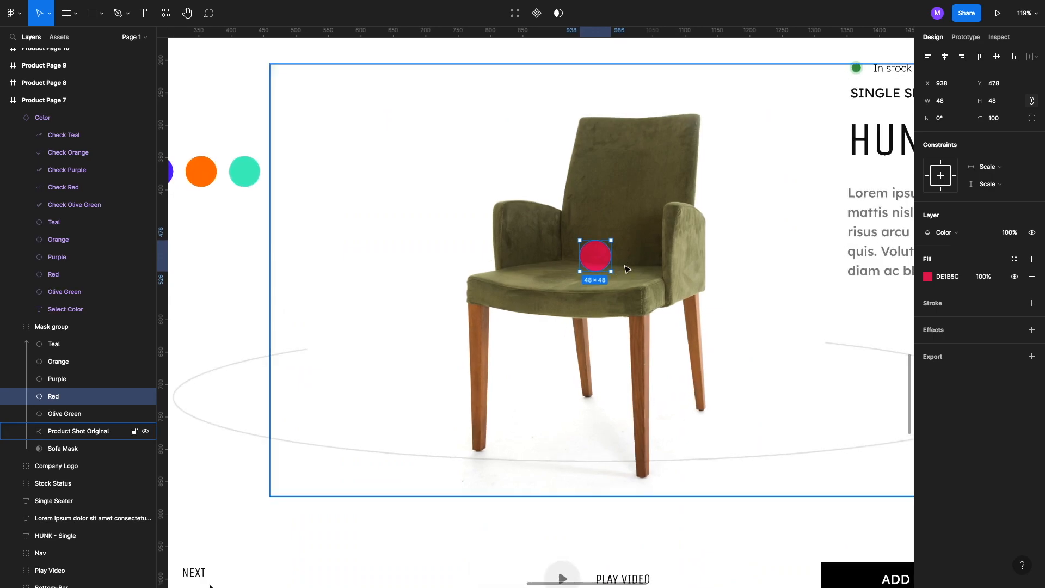
- Resize Product Page 7's masked Olive Green shape to 48 × 48 and move it over the Red circle at about X 938, Y 476
{"action": "left_click", "coordinate": [103, 414]}
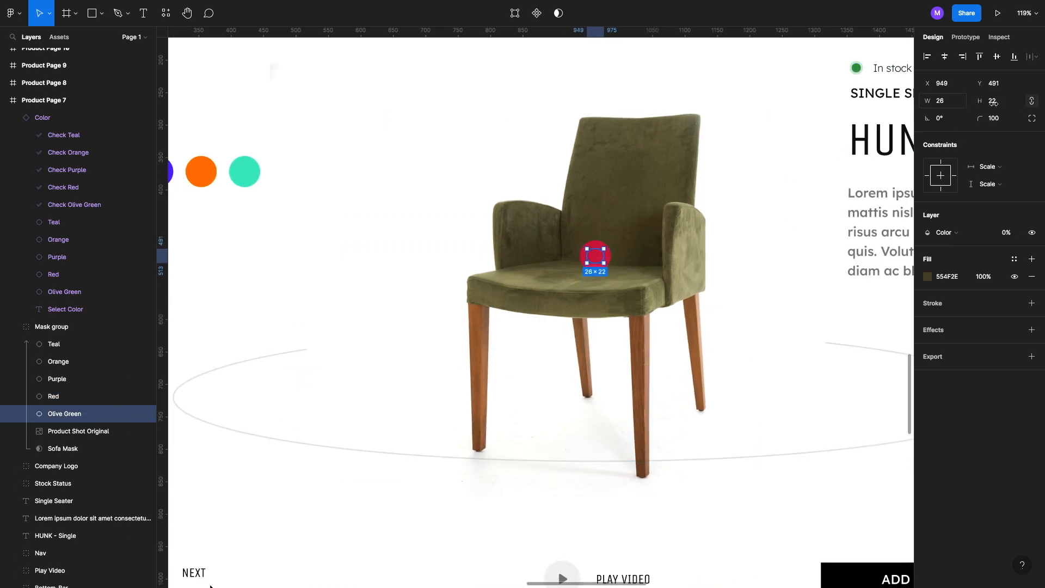
{"action": "type", "text": "48"}
{"action": "key", "text": "Tab"}
{"action": "type", "text": "48"}
{"action": "key", "text": "Return"}
{"action": "left_click_drag", "start_coordinate": [603, 273], "coordinate": [596, 264]}
{"action": "scroll", "coordinate": [615, 270], "scroll_direction": "up", "scroll_amount": 5}
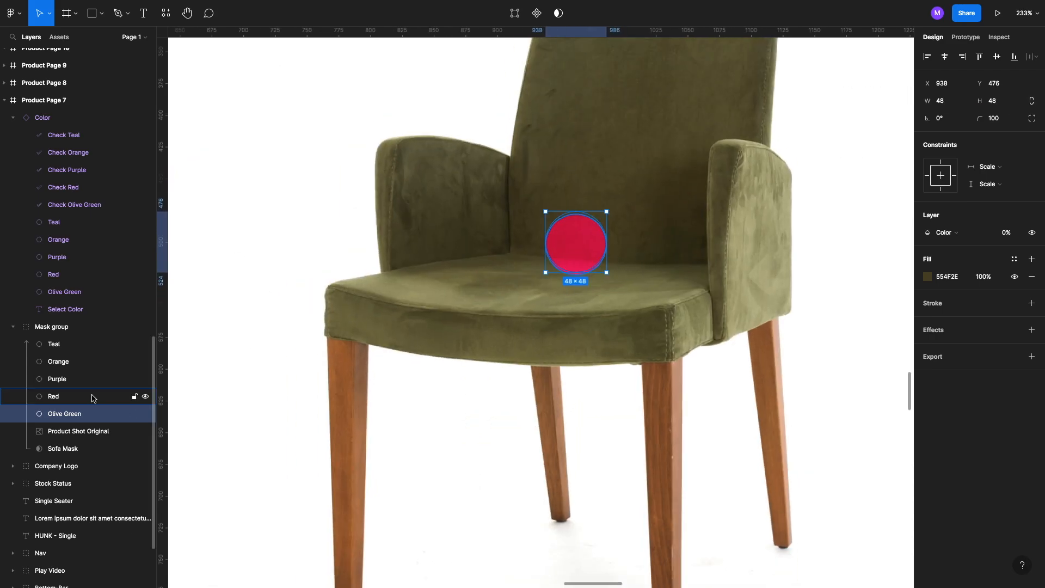
- Enlarge the Red circle in Product Page 7's mask group from its centre to about 520 × 528, covering the chair's upholstery
{"action": "left_click", "coordinate": [93, 397]}
{"action": "scroll", "coordinate": [728, 334], "scroll_direction": "down", "scroll_amount": 6}
{"action": "scroll", "coordinate": [729, 337], "scroll_direction": "down", "scroll_amount": 6}
{"action": "scroll", "coordinate": [628, 299], "scroll_direction": "up", "scroll_amount": 2}
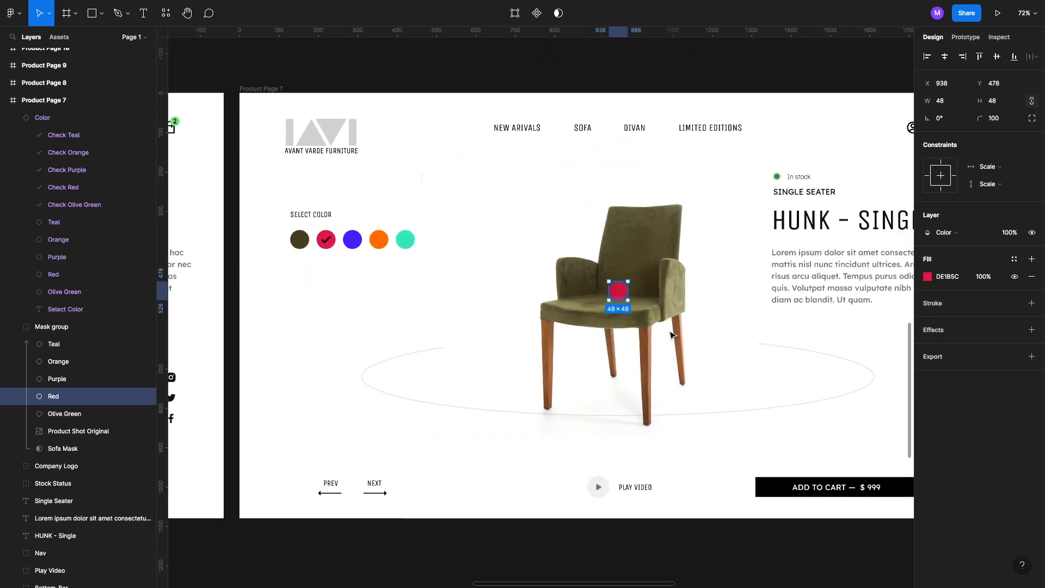
{"action": "left_click_drag", "start_coordinate": [631, 300], "coordinate": [720, 394]}
- In Product Page 8's mask group, shrink the Olive Green shape and enlarge Purple to about 486 × 488 at 100% opacity over the chair
{"action": "scroll", "coordinate": [725, 319], "scroll_direction": "down", "scroll_amount": 7}
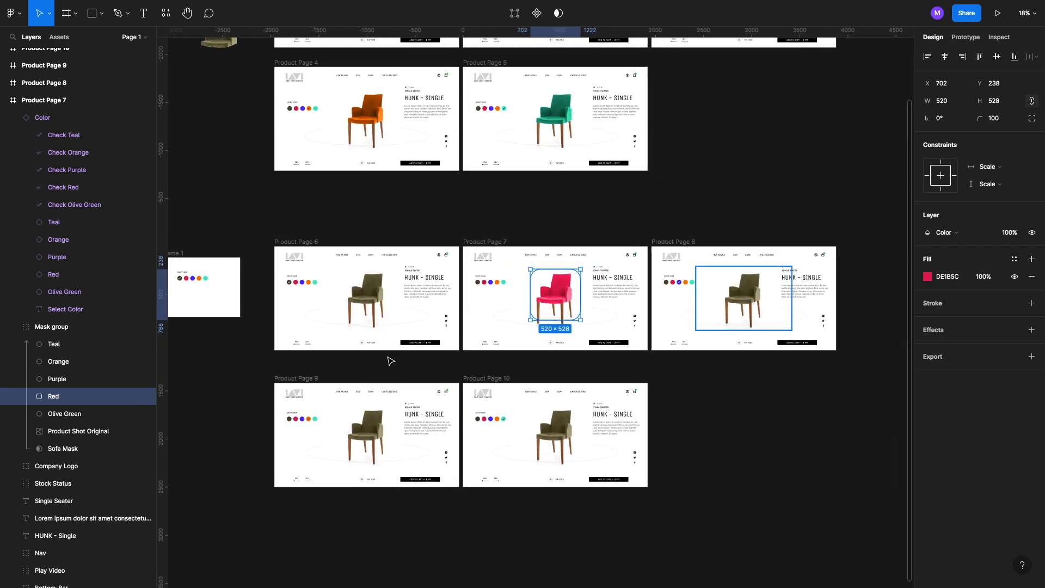
{"action": "left_click", "coordinate": [752, 297]}
{"action": "scroll", "coordinate": [752, 298], "scroll_direction": "up", "scroll_amount": 5}
{"action": "double_click", "coordinate": [575, 264]}
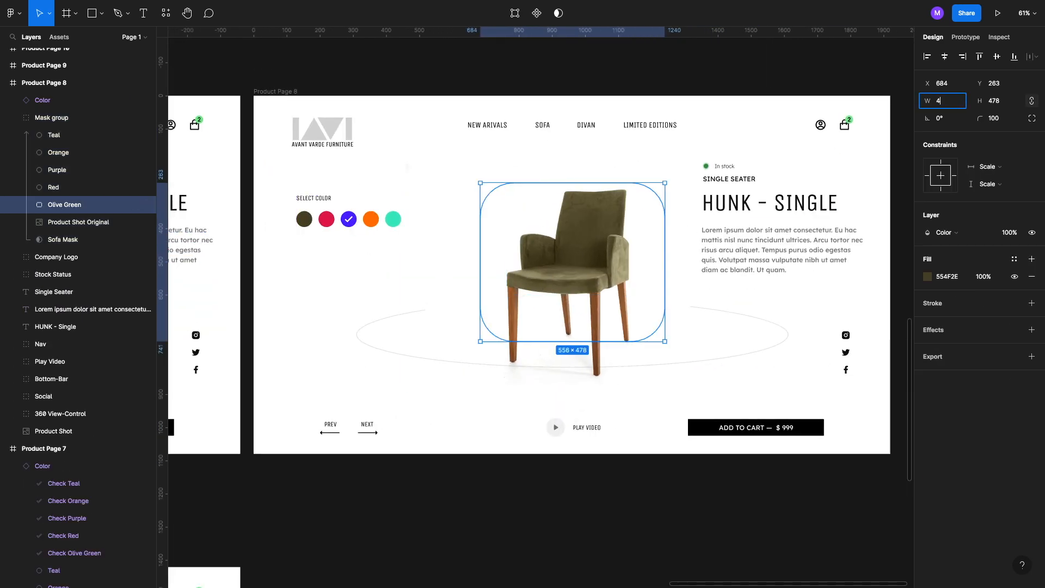
{"action": "key", "text": "Tab"}
{"action": "key", "text": "Tab"}
{"action": "key", "text": "0"}
{"action": "left_click_drag", "start_coordinate": [580, 270], "coordinate": [653, 345]}
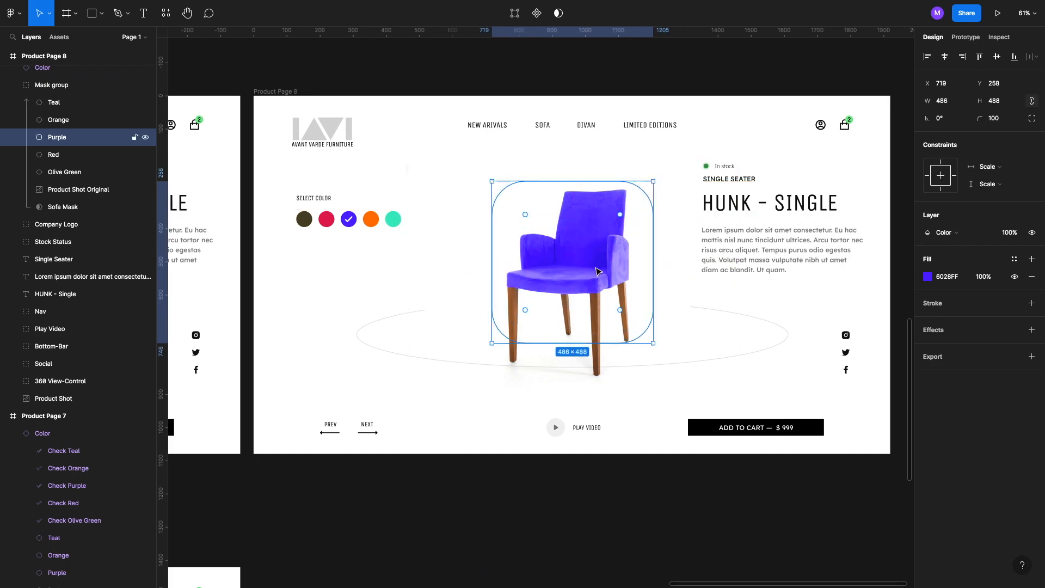
- In Product Page 9's mask group, shrink the Olive Green shape and enlarge the Orange circle over the chair
{"action": "scroll", "coordinate": [599, 272], "scroll_direction": "down", "scroll_amount": 5}
{"action": "key", "text": "Tab"}
{"action": "double_click", "coordinate": [456, 325]}
{"action": "scroll", "coordinate": [456, 325], "scroll_direction": "up", "scroll_amount": 5}
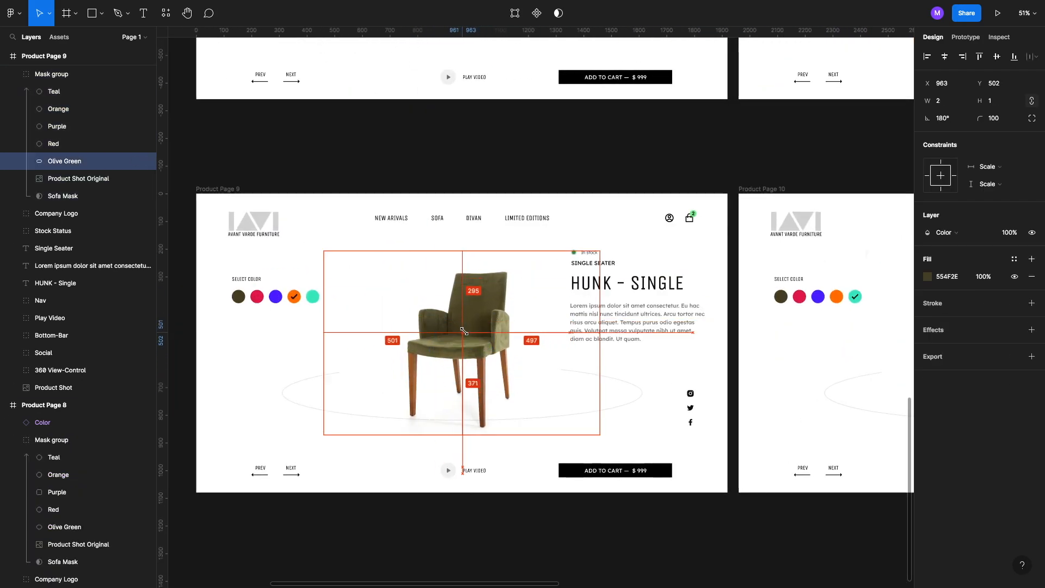
{"action": "left_click", "coordinate": [58, 109]}
{"action": "left_click_drag", "start_coordinate": [457, 327], "coordinate": [419, 275]}
{"action": "key", "text": "0"}
- In Product Page 10's mask group, shrink the Olive Green shape and enlarge Teal to about 590 × 544 at 100% opacity over the chair
{"action": "scroll", "coordinate": [490, 305], "scroll_direction": "right", "scroll_amount": 8}
{"action": "double_click", "coordinate": [576, 307]}
{"action": "key", "text": "0"}
{"action": "key", "text": "0"}
{"action": "left_click", "coordinate": [54, 91]}
{"action": "left_click_drag", "start_coordinate": [583, 313], "coordinate": [658, 382]}
- Remove the existing prototype interactions from the Olive Green, Red, Purple, Orange and Teal swatches in Frame 1's Color component
{"action": "scroll", "coordinate": [658, 382], "scroll_direction": "down", "scroll_amount": 6}
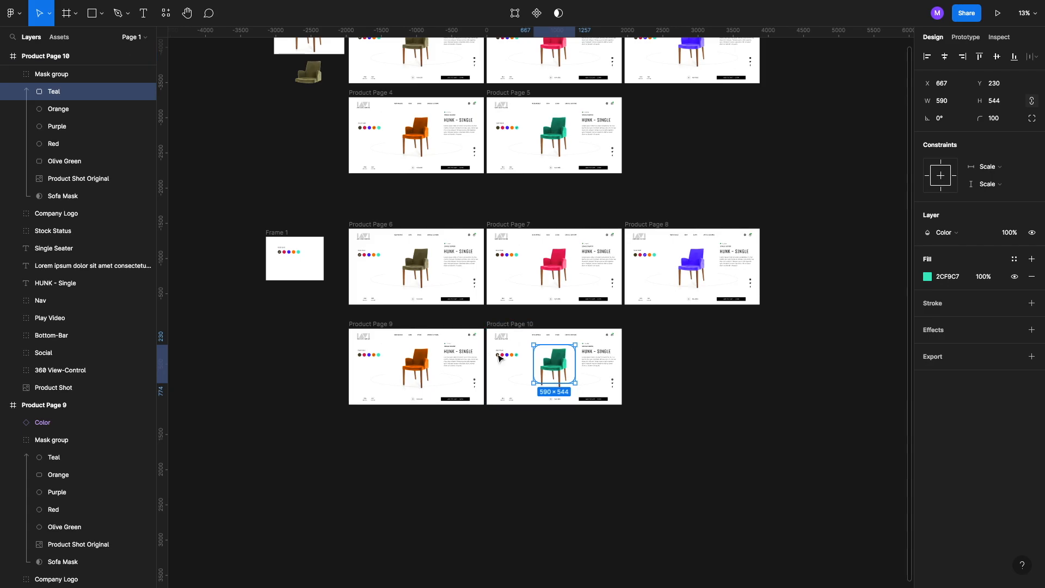
{"action": "scroll", "coordinate": [263, 267], "scroll_direction": "up", "scroll_amount": 5}
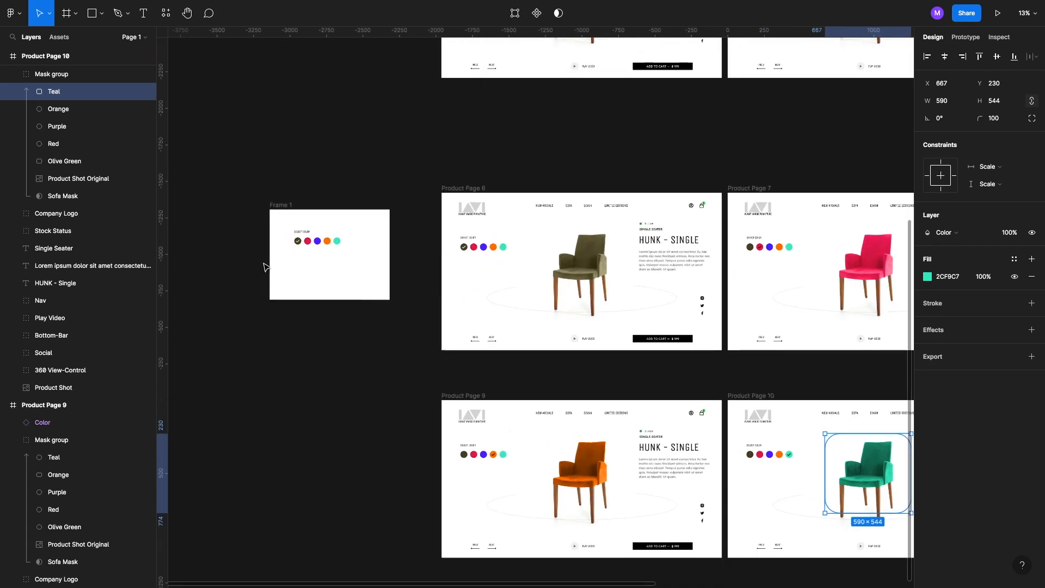
{"action": "scroll", "coordinate": [416, 294], "scroll_direction": "right", "scroll_amount": 3}
{"action": "scroll", "coordinate": [415, 294], "scroll_direction": "down", "scroll_amount": 3}
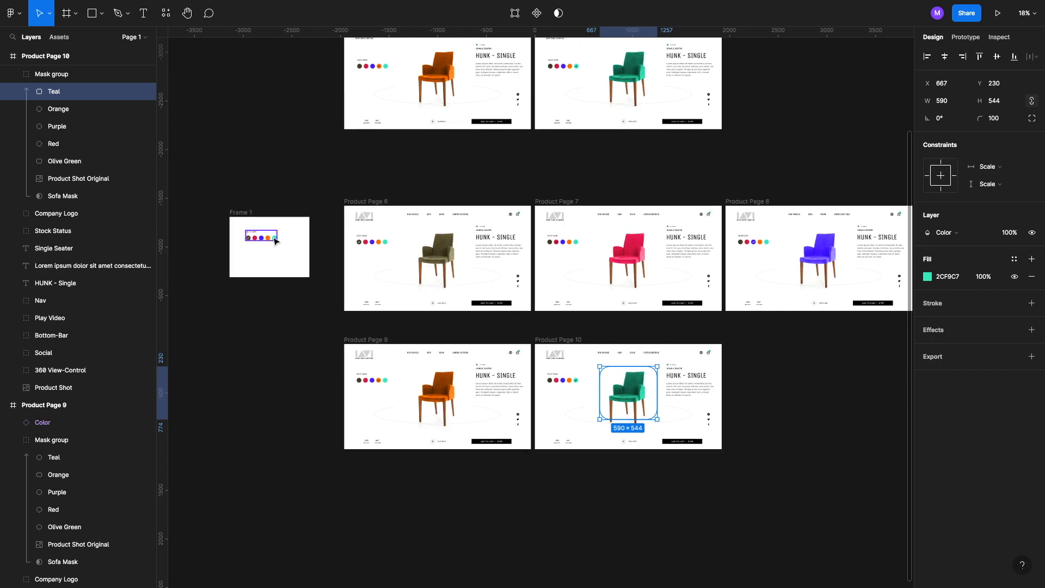
{"action": "left_click", "coordinate": [276, 241]}
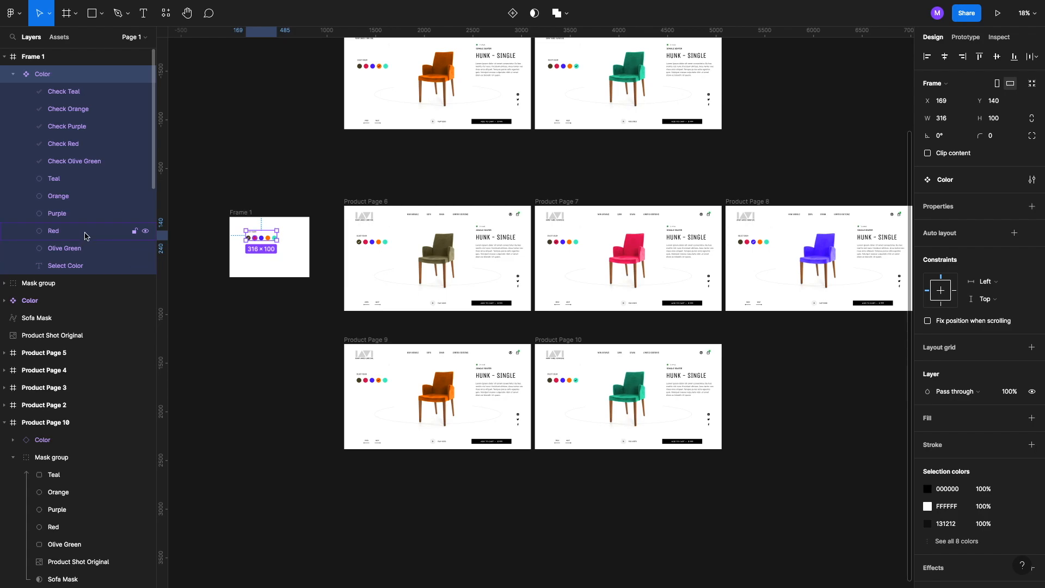
{"action": "left_click", "coordinate": [91, 249]}
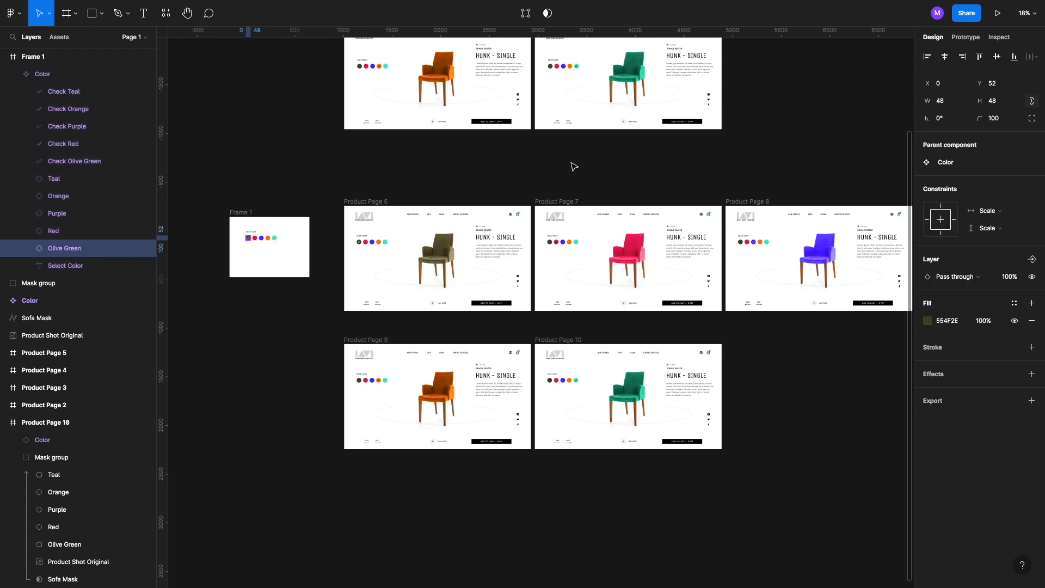
{"action": "left_click", "coordinate": [965, 37]}
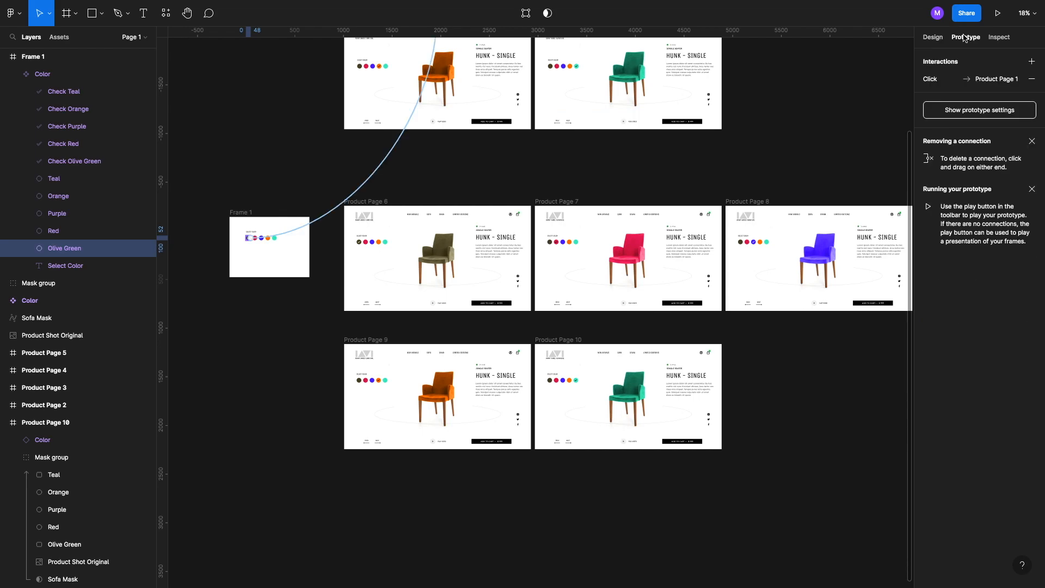
{"action": "scroll", "coordinate": [386, 245], "scroll_direction": "up", "scroll_amount": 2}
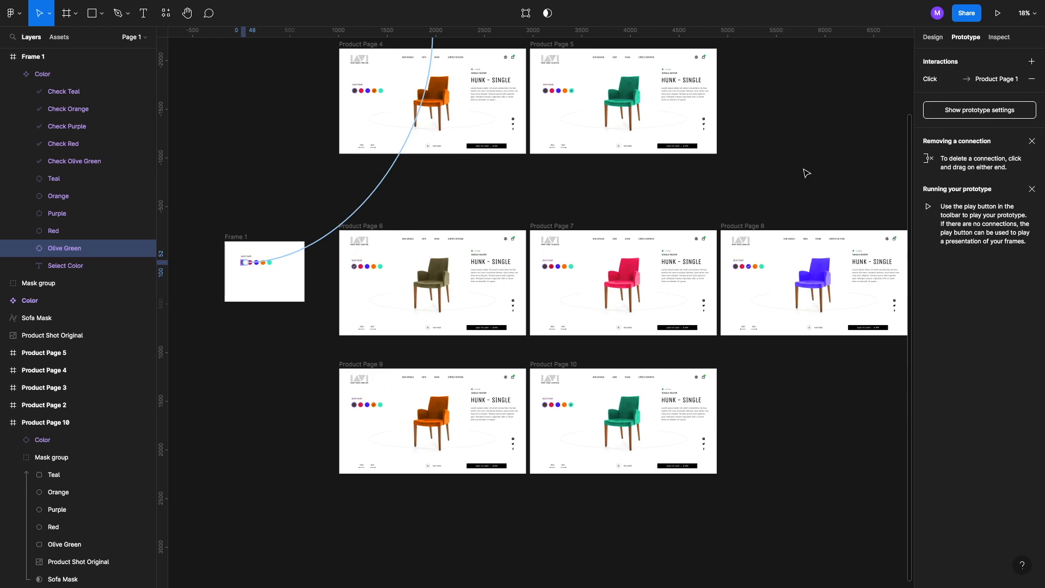
{"action": "left_click", "coordinate": [1031, 79]}
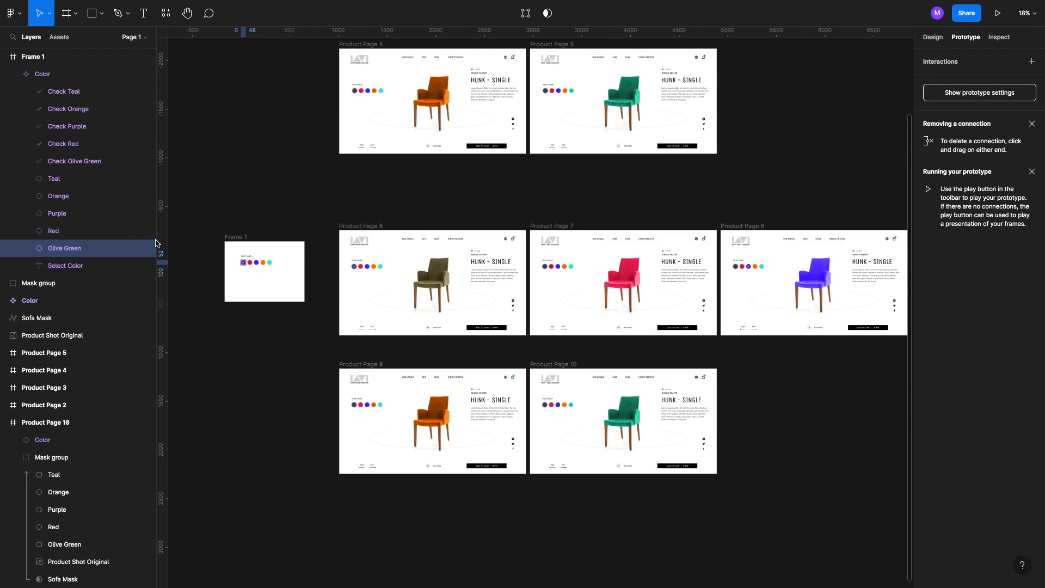
{"action": "left_click", "coordinate": [111, 231]}
{"action": "left_click", "coordinate": [99, 212]}
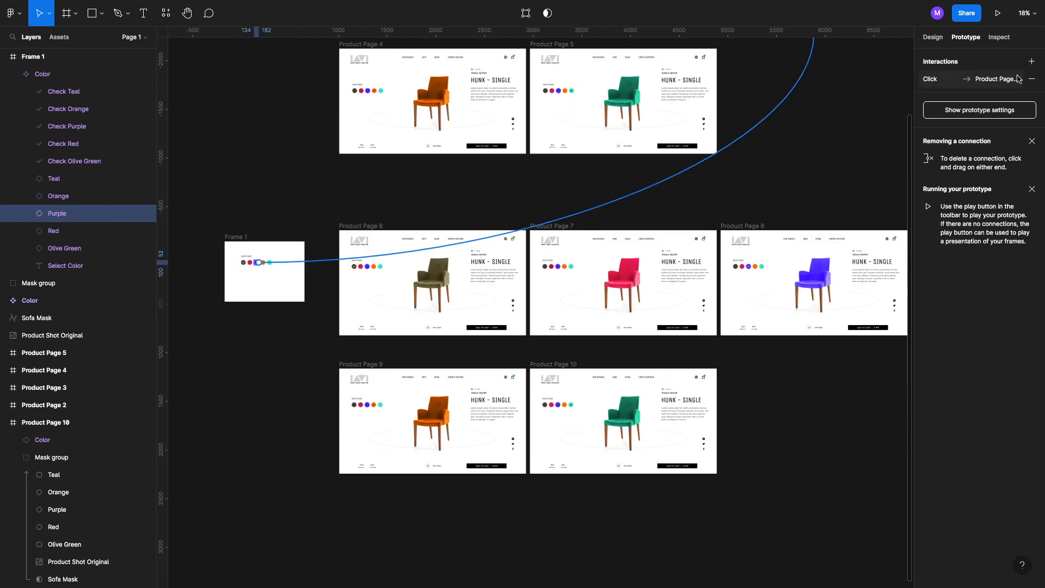
{"action": "left_click", "coordinate": [81, 196]}
{"action": "left_click", "coordinate": [71, 178]}
- Link the Olive Green swatch in Frame 1's Color component to Product Page 6 with an on-click Navigate to interaction
{"action": "left_click", "coordinate": [67, 249]}
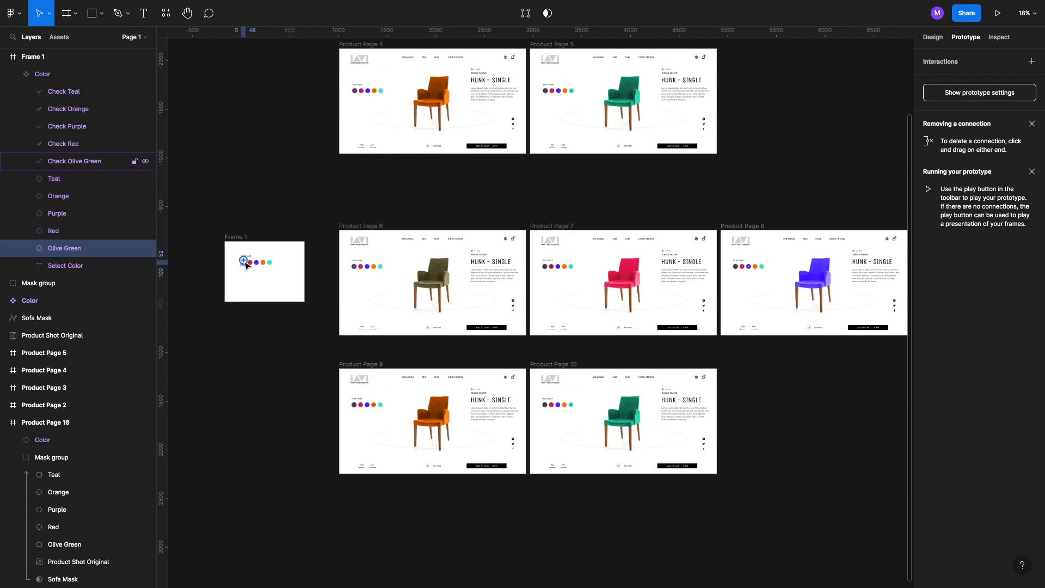
{"action": "left_click_drag", "start_coordinate": [244, 261], "coordinate": [347, 286]}
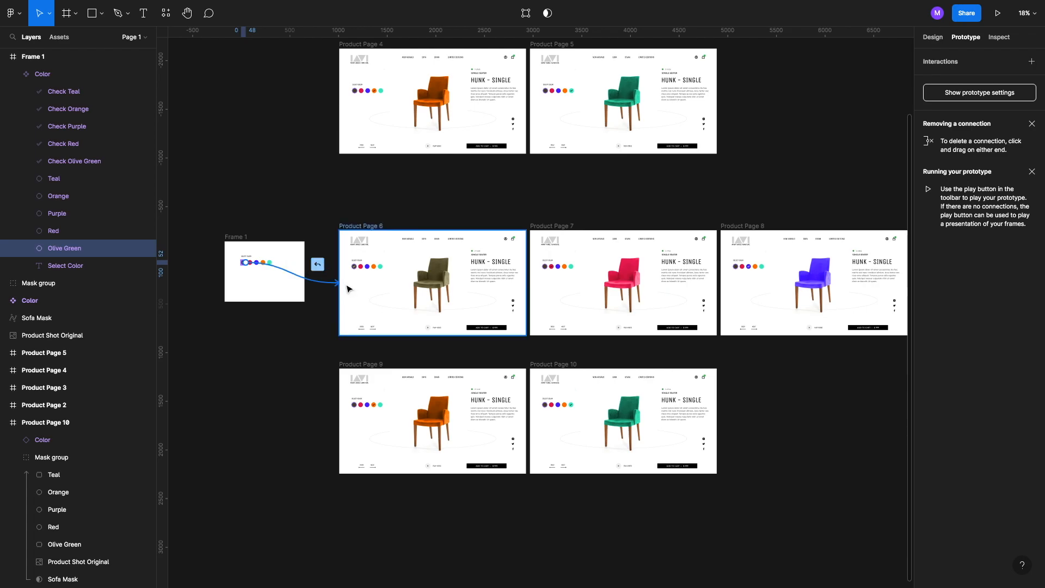
{"action": "left_click_drag", "start_coordinate": [442, 291], "coordinate": [445, 287]}
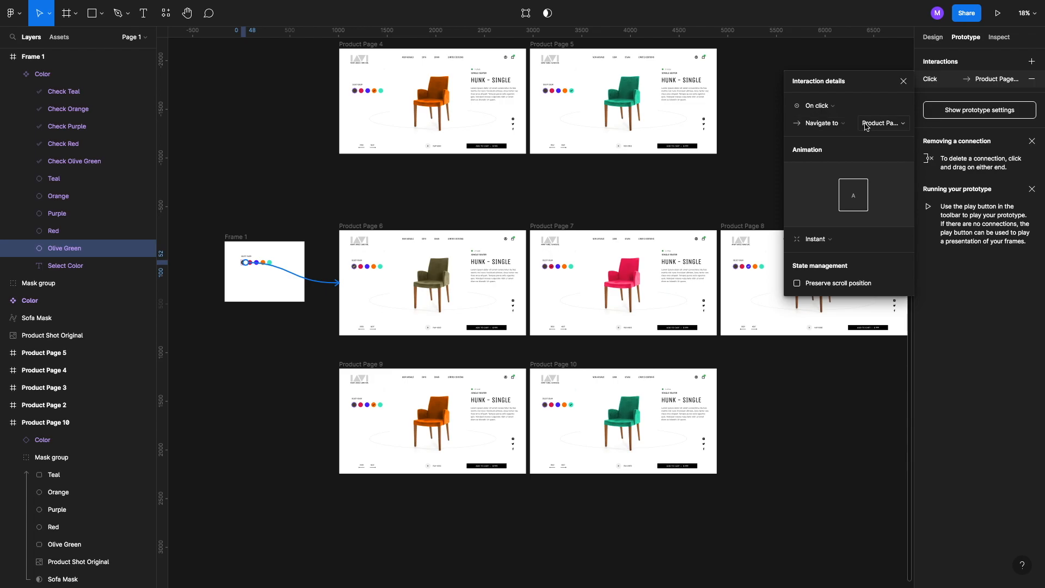
- Animate the Olive Green swatch's interaction with Smart animate, Ease out, over 600 ms
{"action": "left_click", "coordinate": [819, 240]}
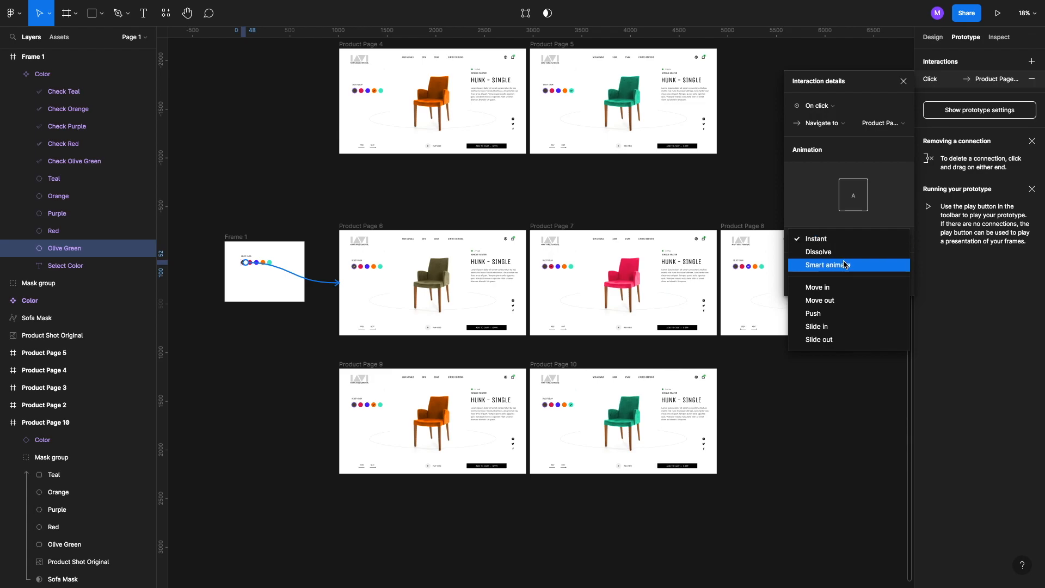
{"action": "left_click", "coordinate": [844, 265]}
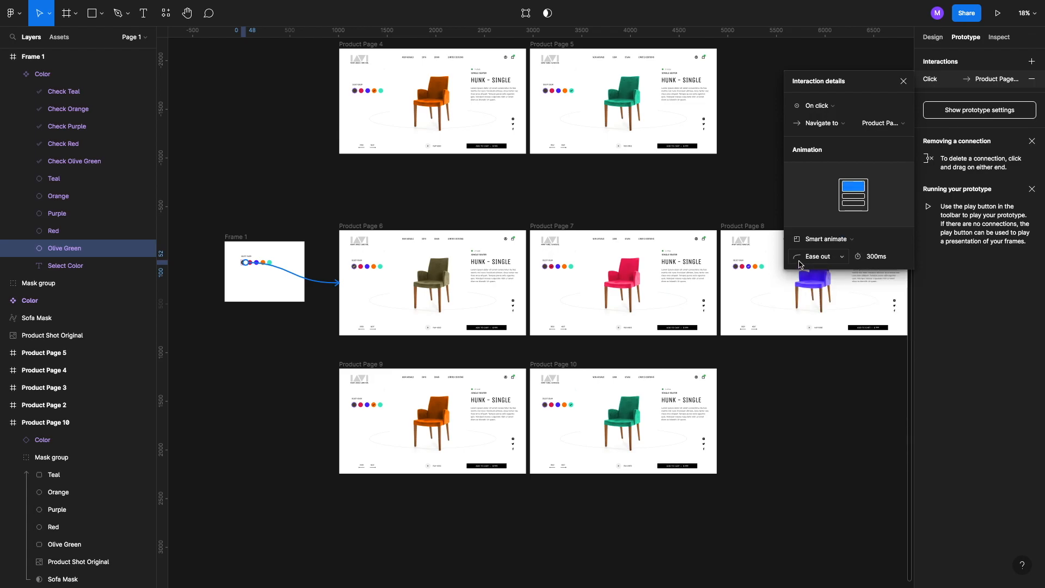
{"action": "left_click", "coordinate": [832, 263]}
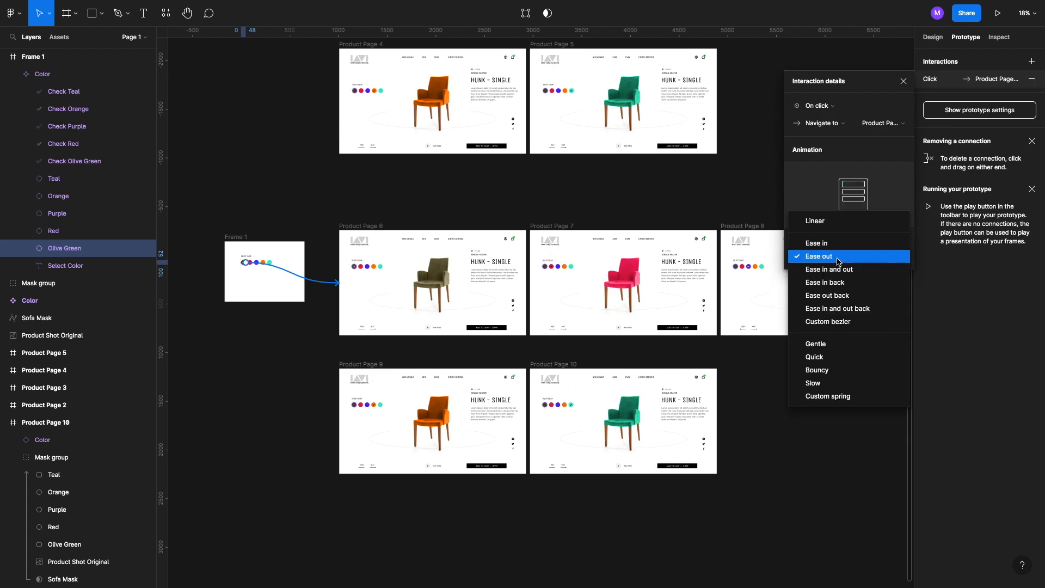
{"action": "left_click", "coordinate": [861, 202]}
{"action": "left_click", "coordinate": [873, 257]}
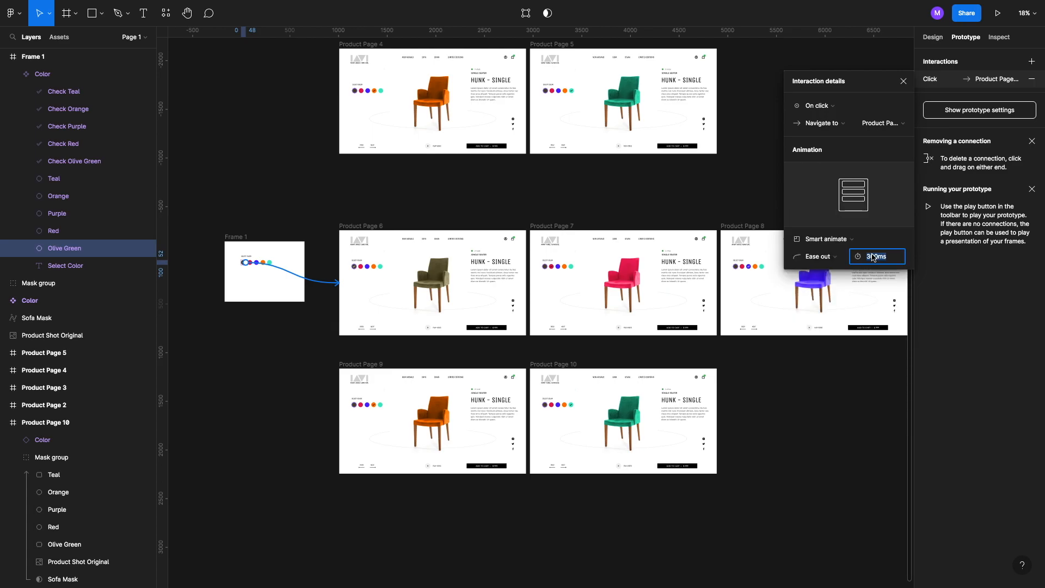
{"action": "type", "text": "600"}
{"action": "key", "text": "Return"}
- Link Frame 1's Red swatch to Product Page 7 and its Purple swatch to Product Page 8
{"action": "left_click", "coordinate": [67, 236]}
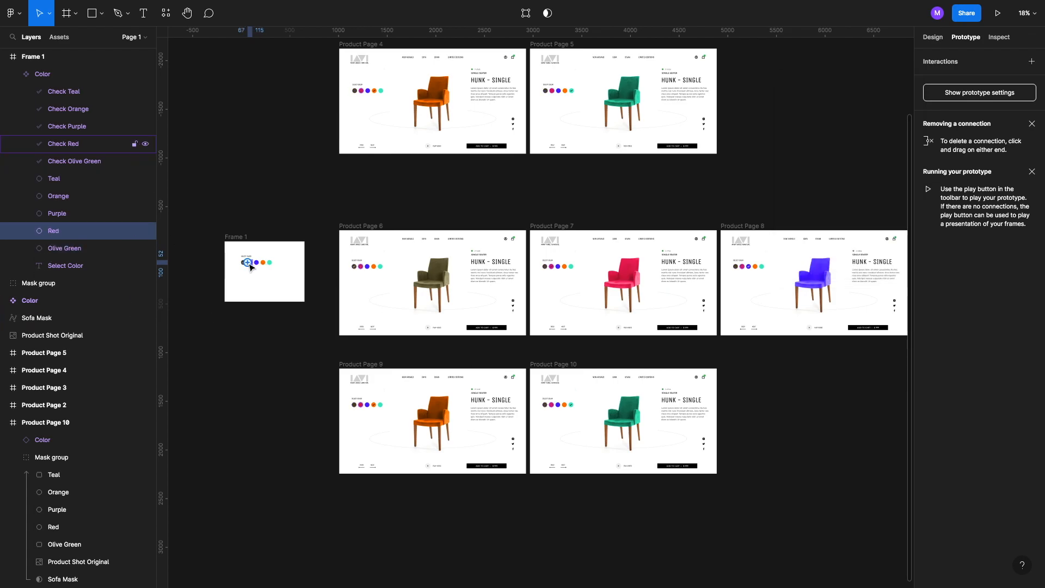
{"action": "left_click_drag", "start_coordinate": [253, 265], "coordinate": [564, 294]}
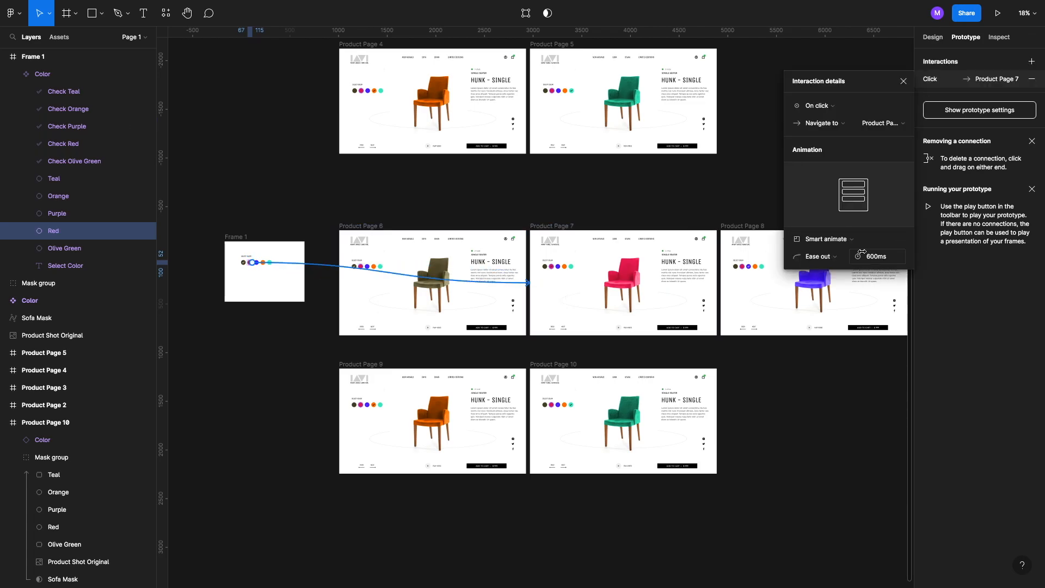
{"action": "left_click", "coordinate": [67, 214]}
{"action": "left_click_drag", "start_coordinate": [259, 263], "coordinate": [756, 267]}
{"action": "key", "text": "Return"}
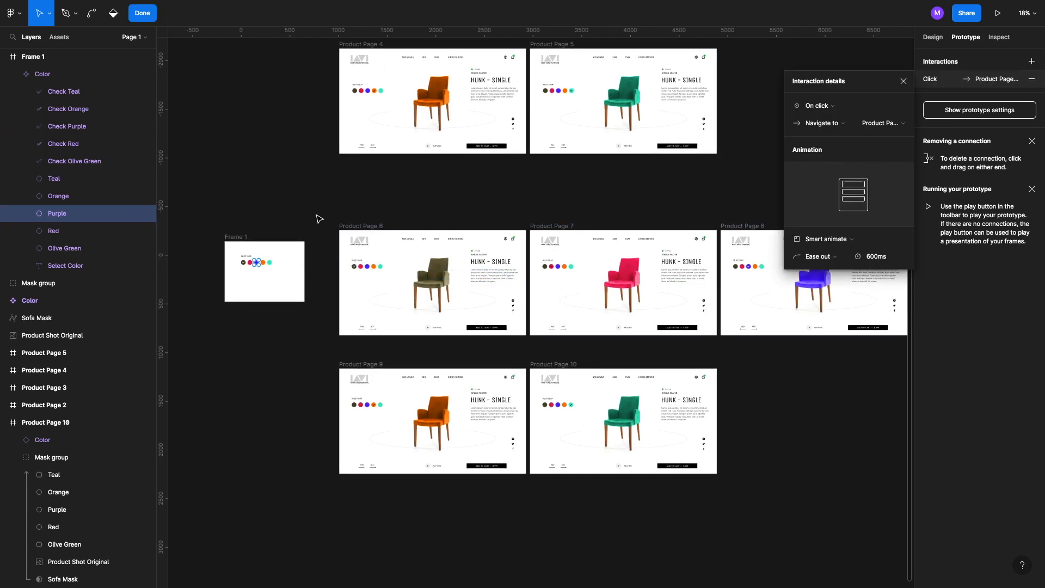
- Link Frame 1's Orange swatch to Product Page 9 and its Teal swatch to Product Page 10
{"action": "left_click", "coordinate": [70, 198]}
{"action": "left_click", "coordinate": [71, 215]}
{"action": "left_click", "coordinate": [71, 197]}
{"action": "left_click_drag", "start_coordinate": [266, 263], "coordinate": [361, 401]}
{"action": "left_click", "coordinate": [70, 179]}
{"action": "left_click_drag", "start_coordinate": [272, 262], "coordinate": [307, 283]}
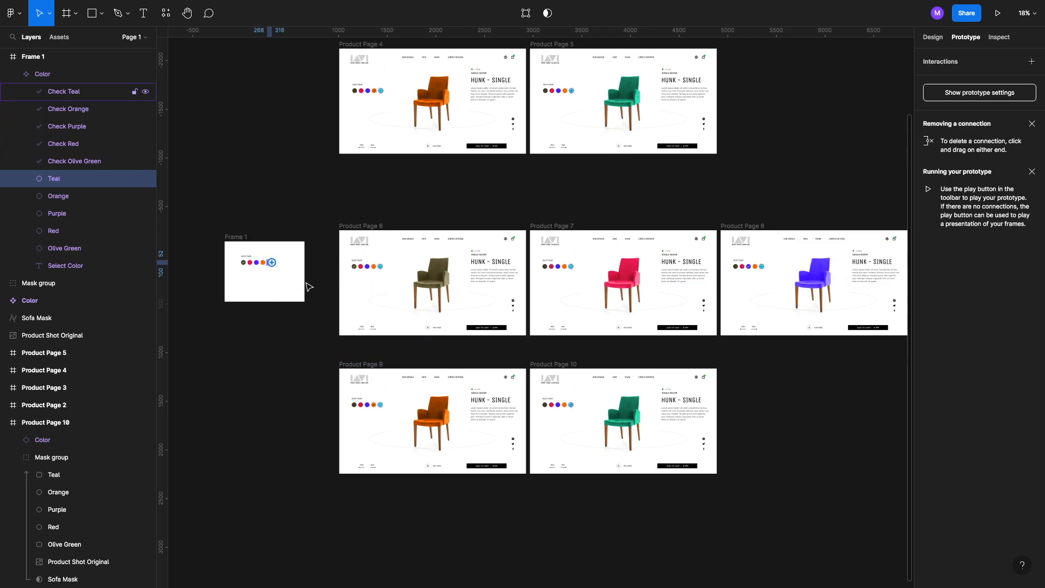
{"action": "left_click_drag", "start_coordinate": [306, 283], "coordinate": [566, 371]}
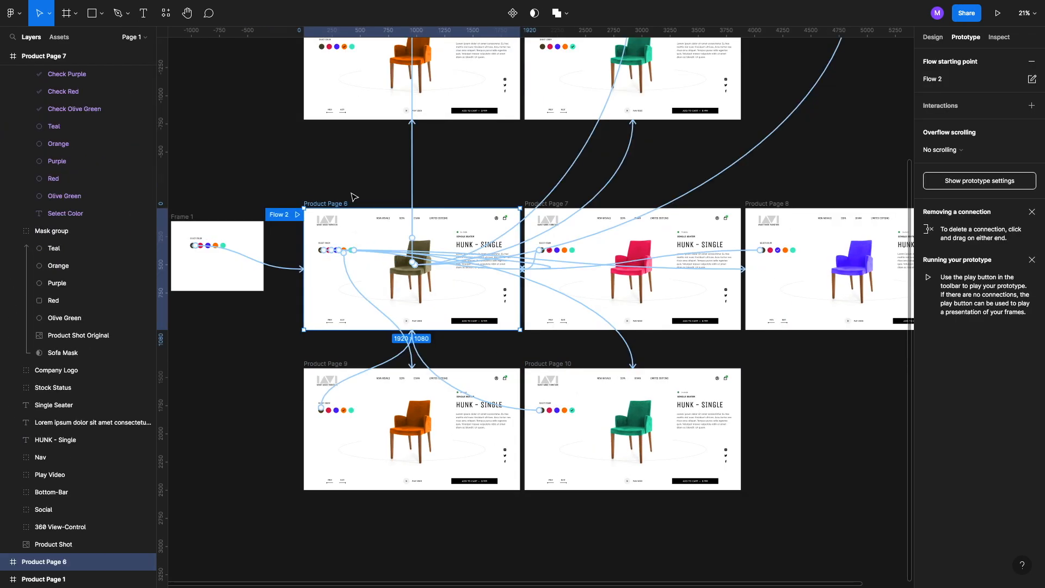
- Run the prototype preview of Flow 2 from Product Page 6 and fit it to the screen
{"action": "left_click", "coordinate": [351, 194]}
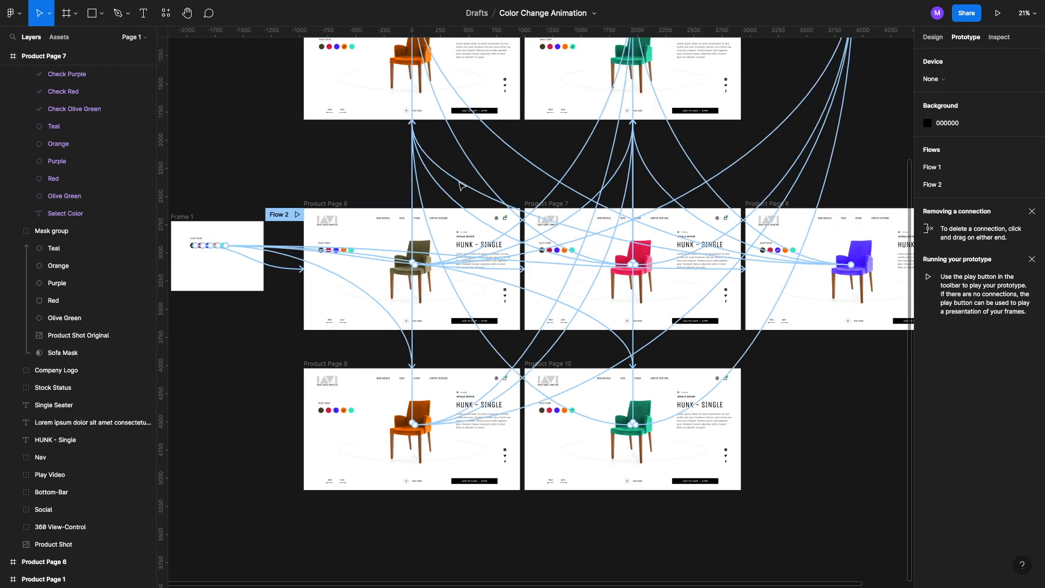
{"action": "left_click", "coordinate": [937, 43]}
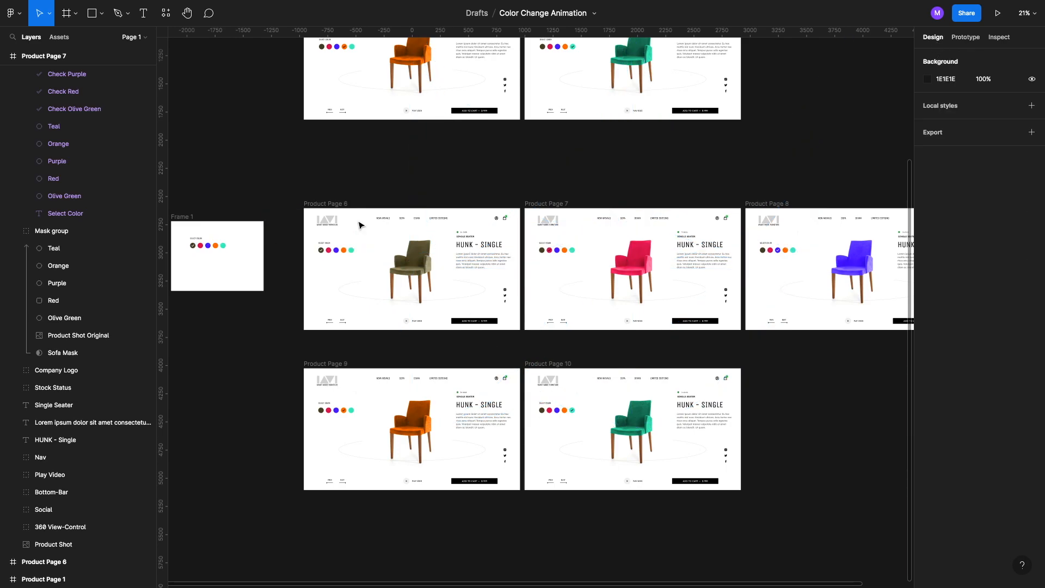
{"action": "left_click", "coordinate": [335, 205]}
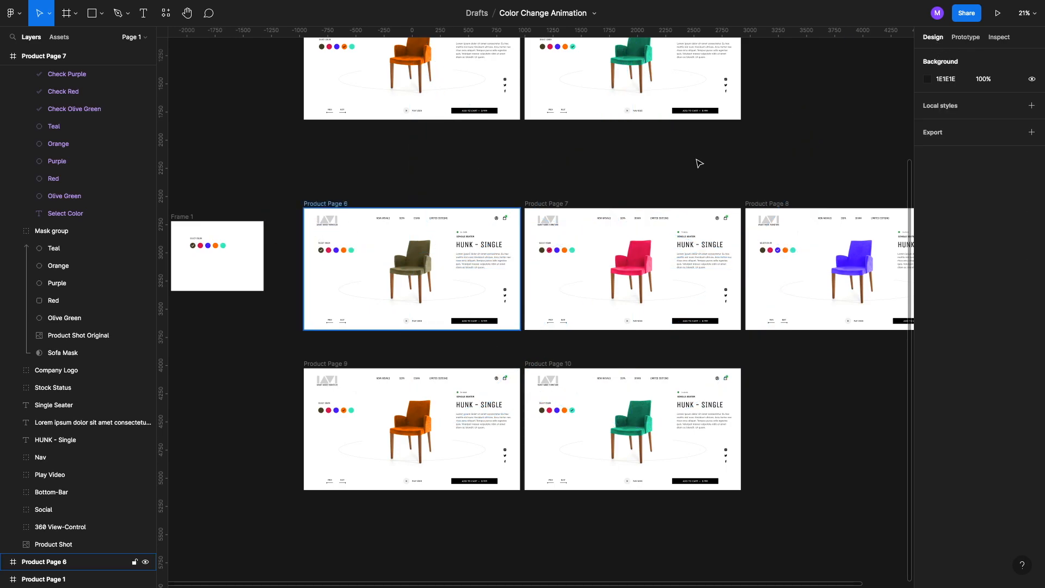
{"action": "left_click", "coordinate": [995, 14]}
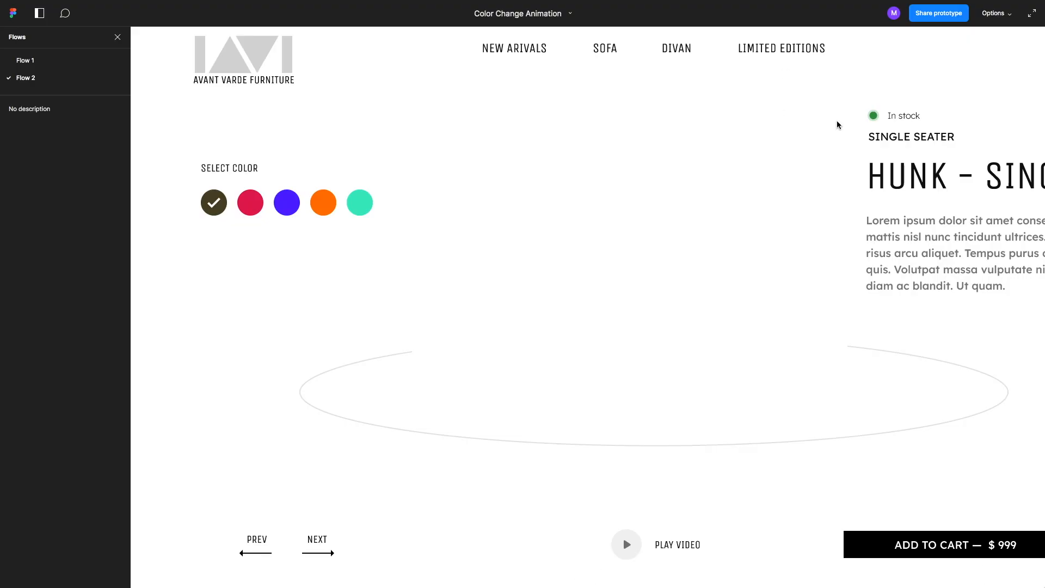
{"action": "left_click", "coordinate": [218, 235]}
{"action": "key", "text": "z"}
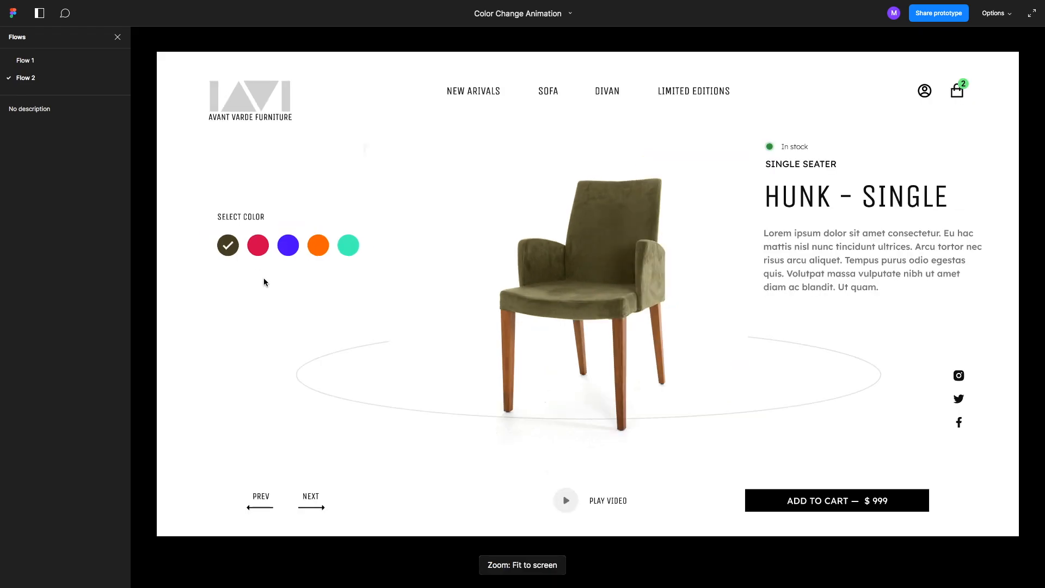
- Test the chair's colour change in the preview by cycling through the red, purple, orange, teal and olive green swatches
{"action": "left_click", "coordinate": [259, 251]}
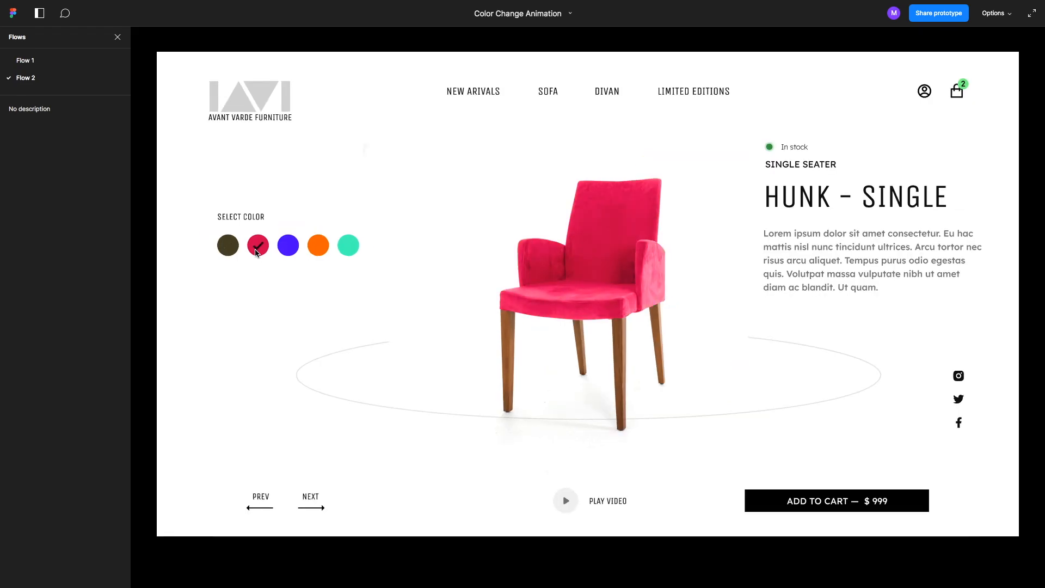
{"action": "left_click", "coordinate": [284, 253]}
{"action": "left_click", "coordinate": [323, 249]}
{"action": "left_click", "coordinate": [351, 250]}
{"action": "left_click", "coordinate": [231, 250]}
{"action": "left_click", "coordinate": [260, 252]}
{"action": "left_click", "coordinate": [292, 249]}
{"action": "left_click", "coordinate": [319, 249]}
{"action": "left_click", "coordinate": [346, 250]}
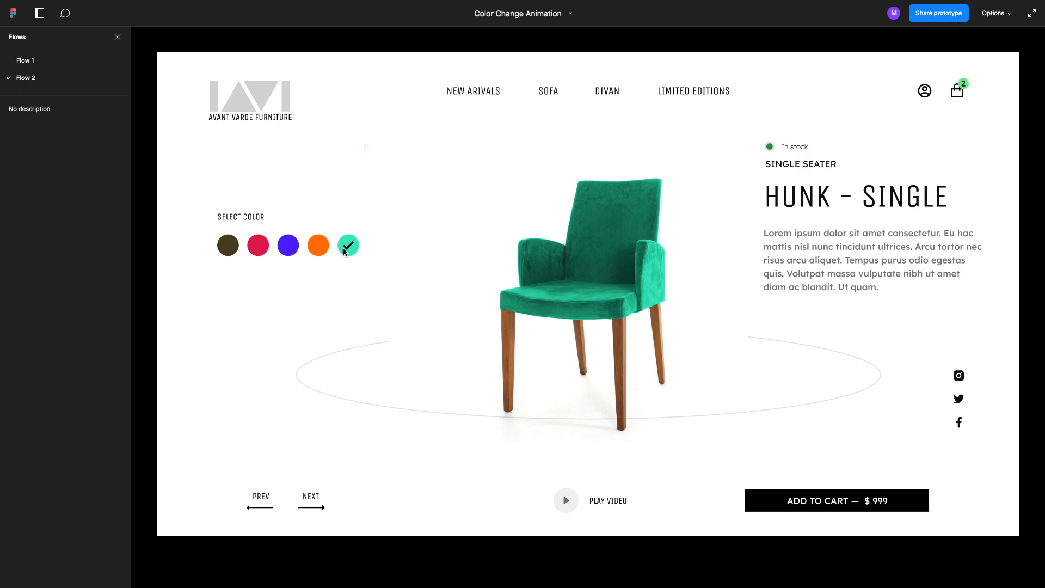